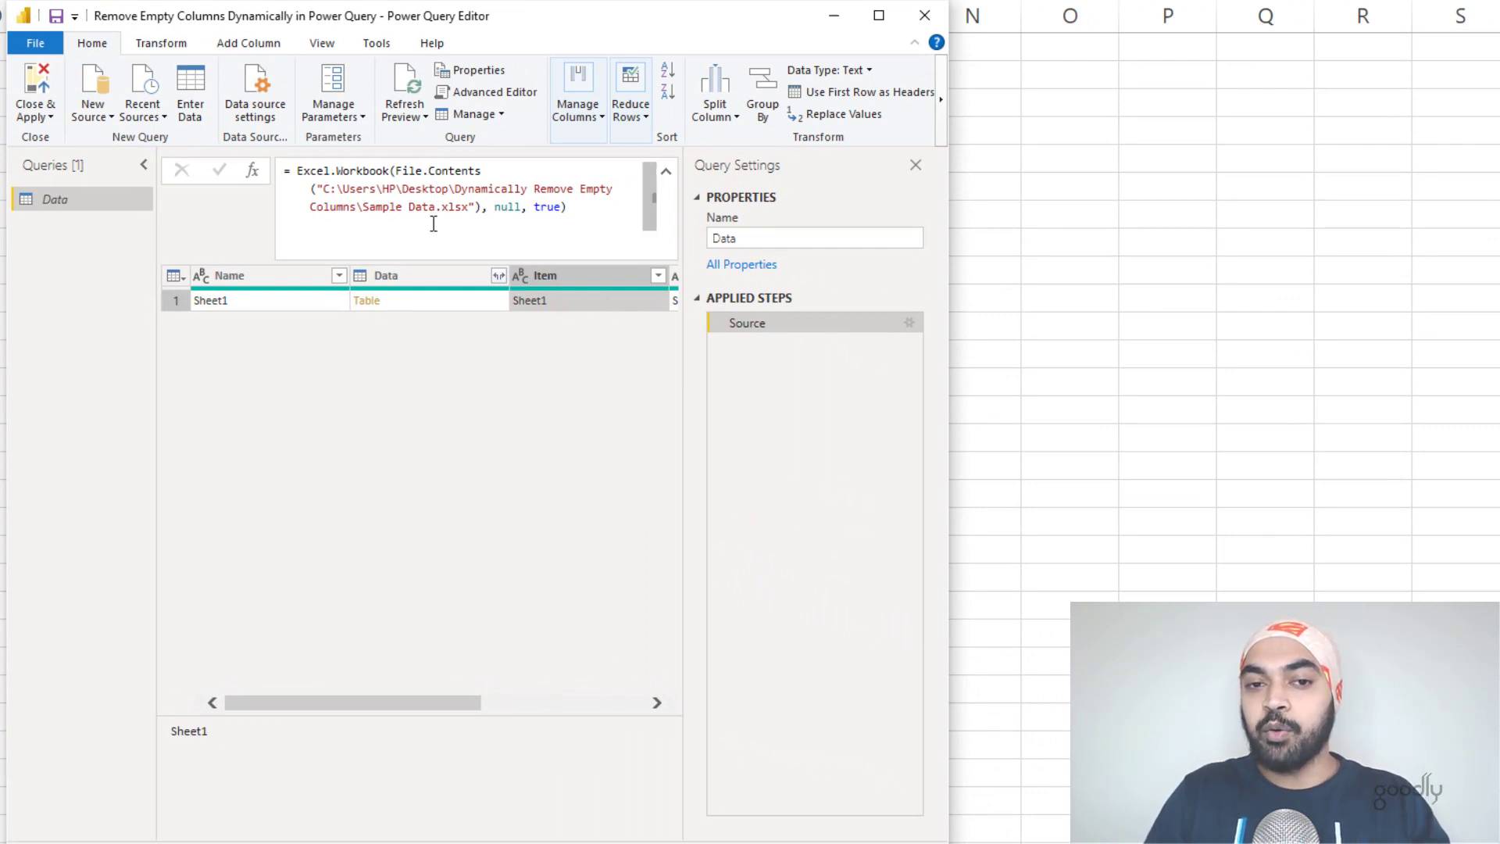
# Preview the nested table in the Data column of the Source step and enlarge the preview to examine its columns
pyautogui.moveTo(407, 289)
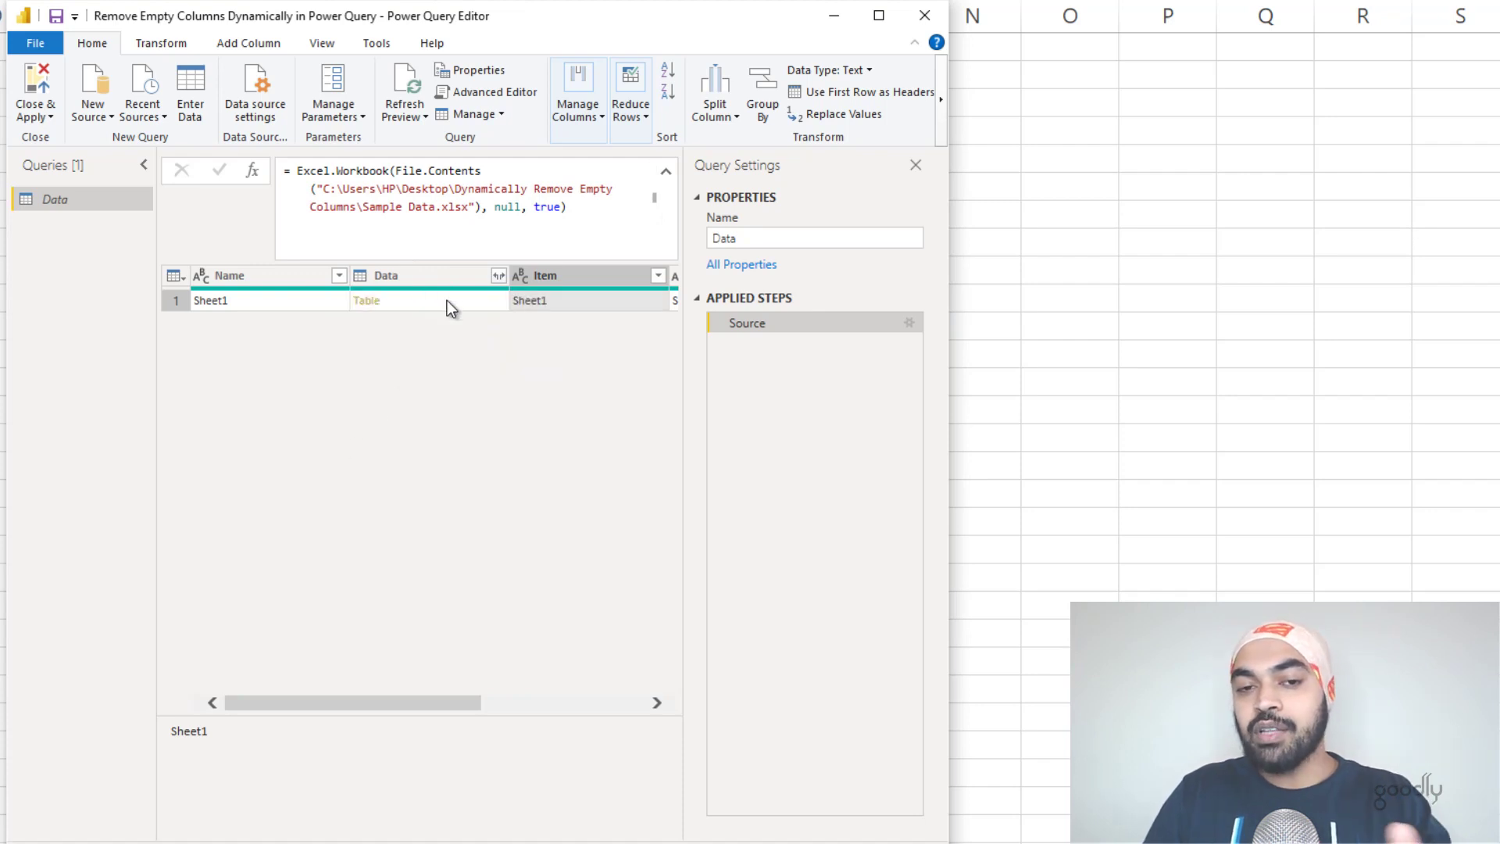
pyautogui.click(447, 300)
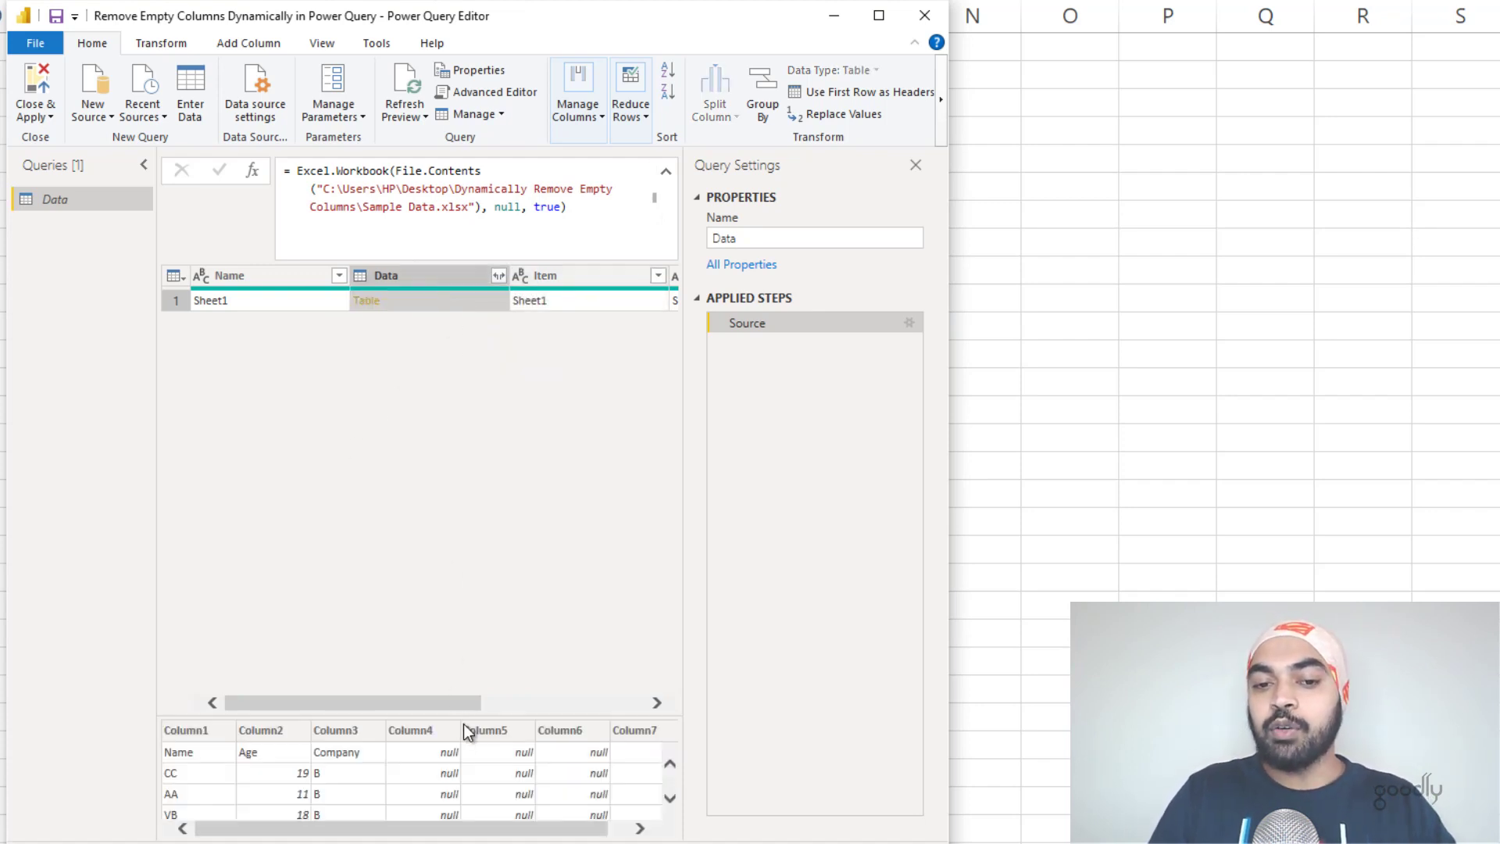
pyautogui.moveTo(472, 714); pyautogui.dragTo(473, 460)
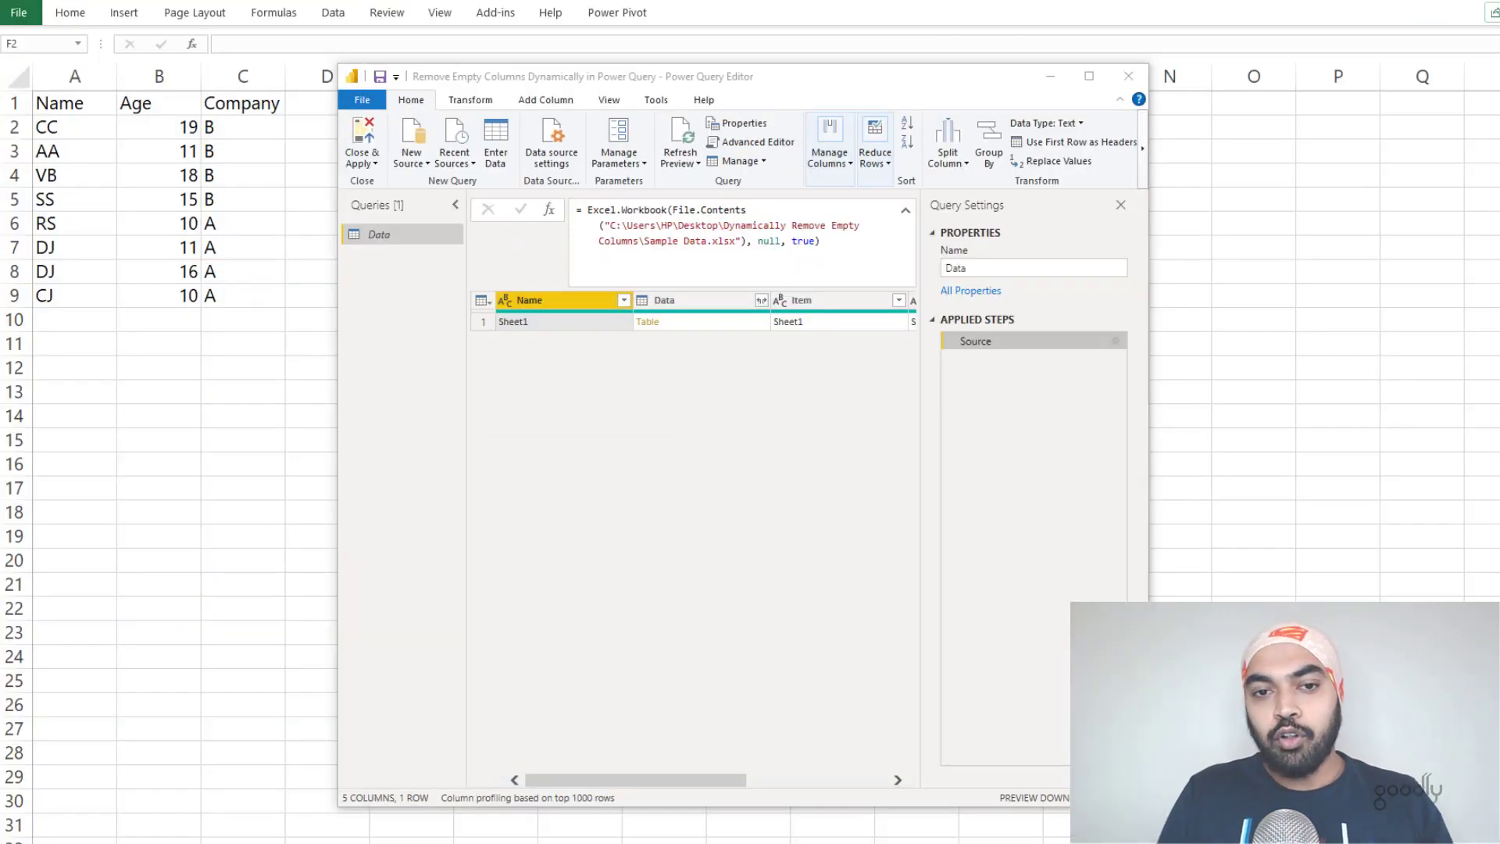
pyautogui.click(688, 322)
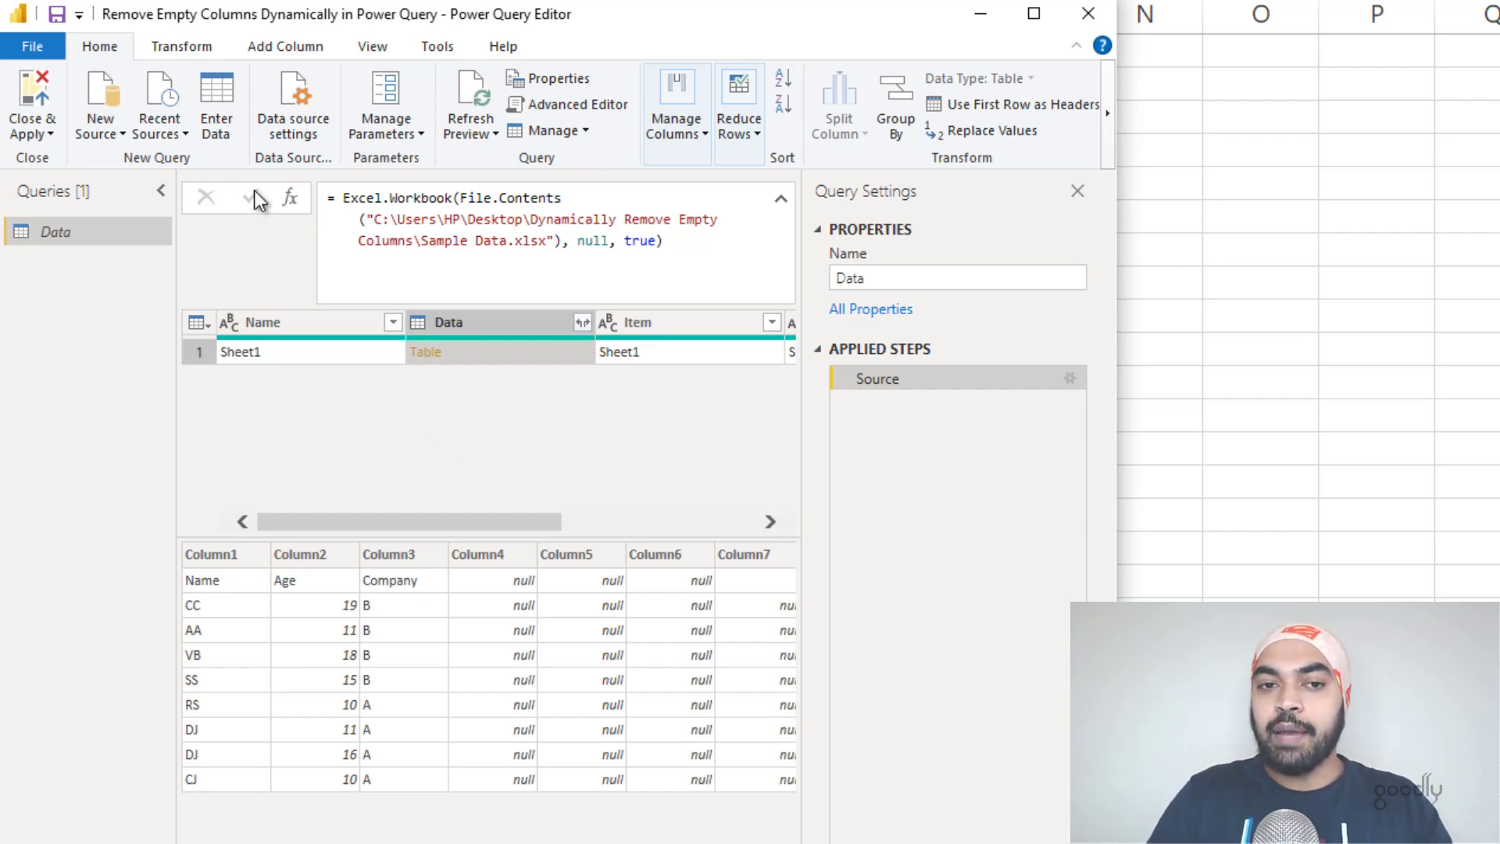
# Add a custom step after Source that combines the nested tables with the formula = Table.Combine(Source[Data])
pyautogui.click(292, 198)
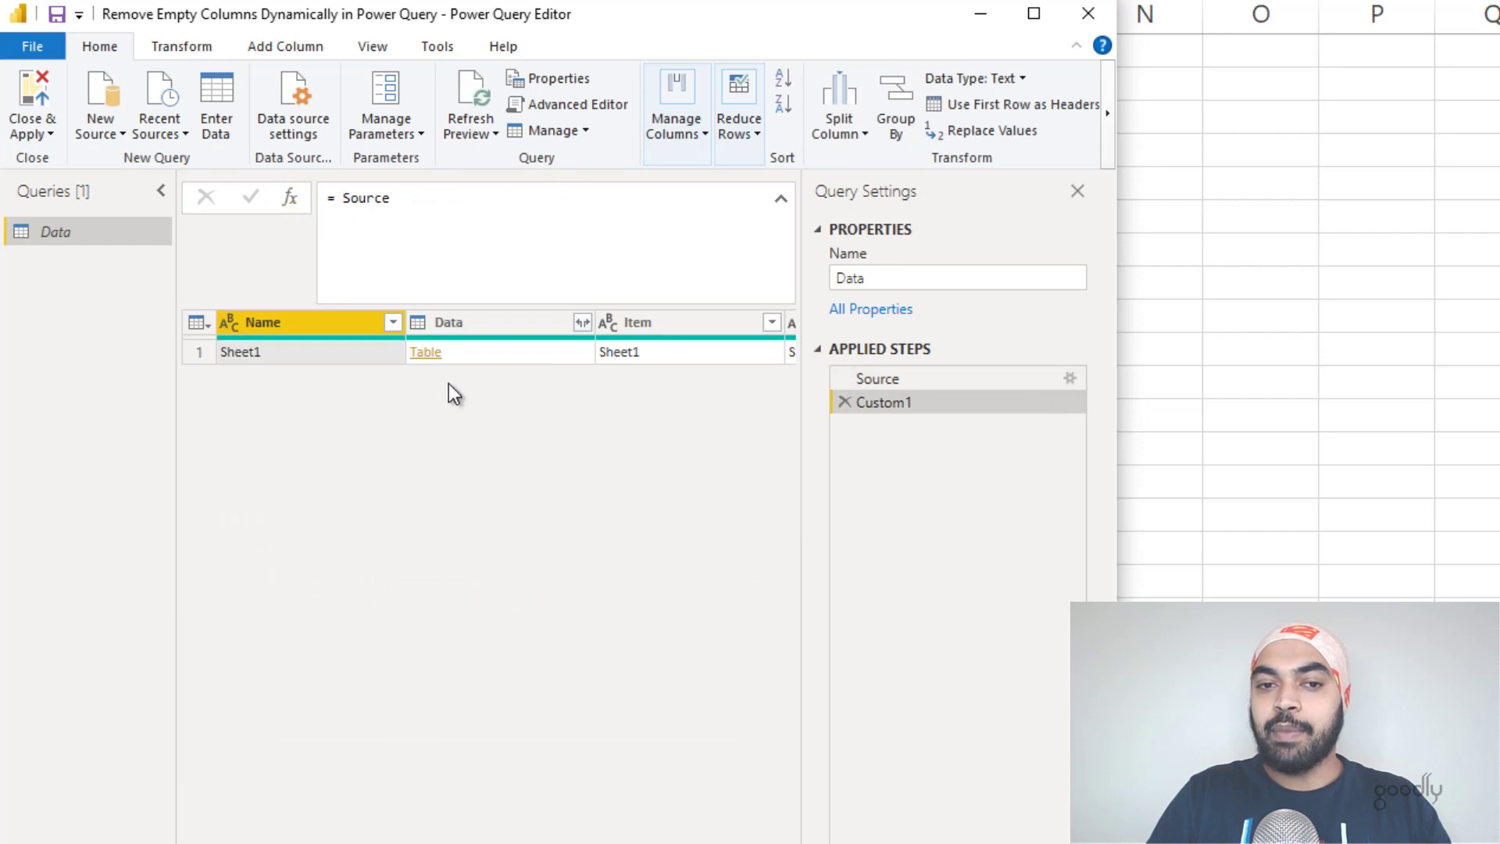
pyautogui.doubleClick(350, 199)
pyautogui.press('Home')
pyautogui.write('Table.')
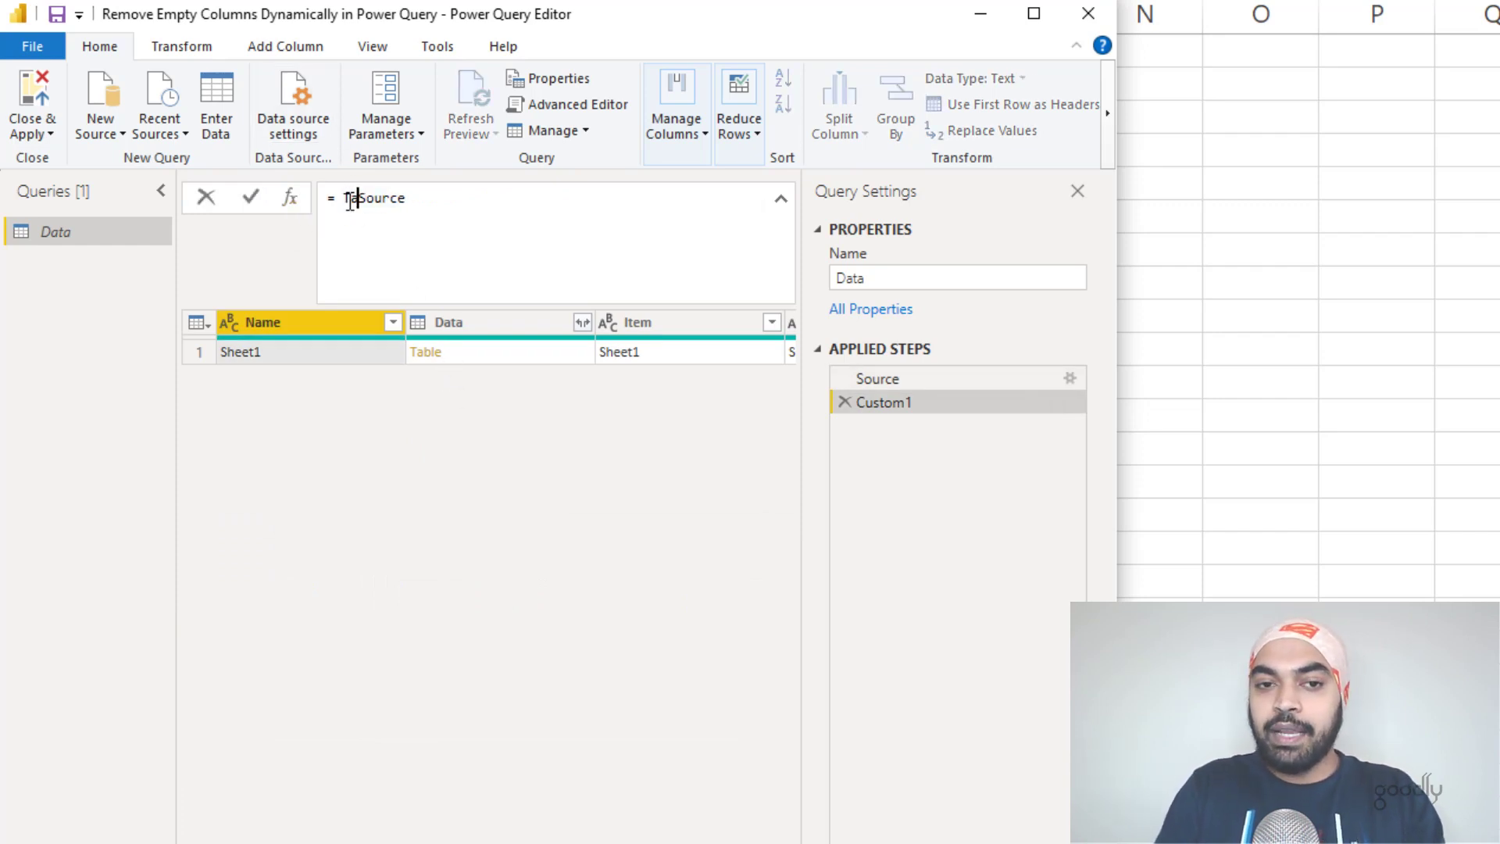
pyautogui.write('Com')
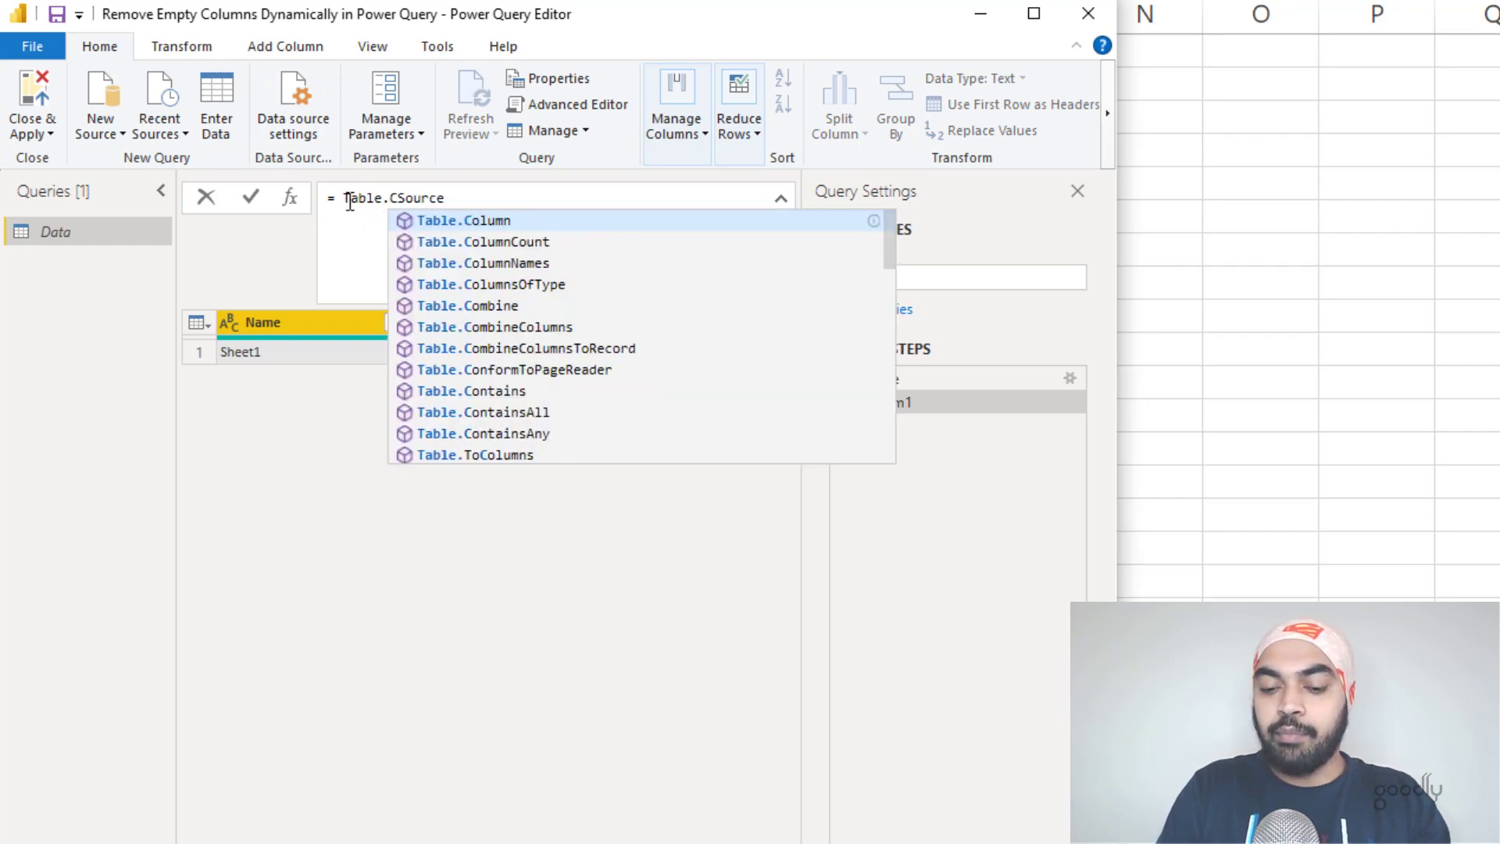
pyautogui.press('Tab')
pyautogui.write('(')
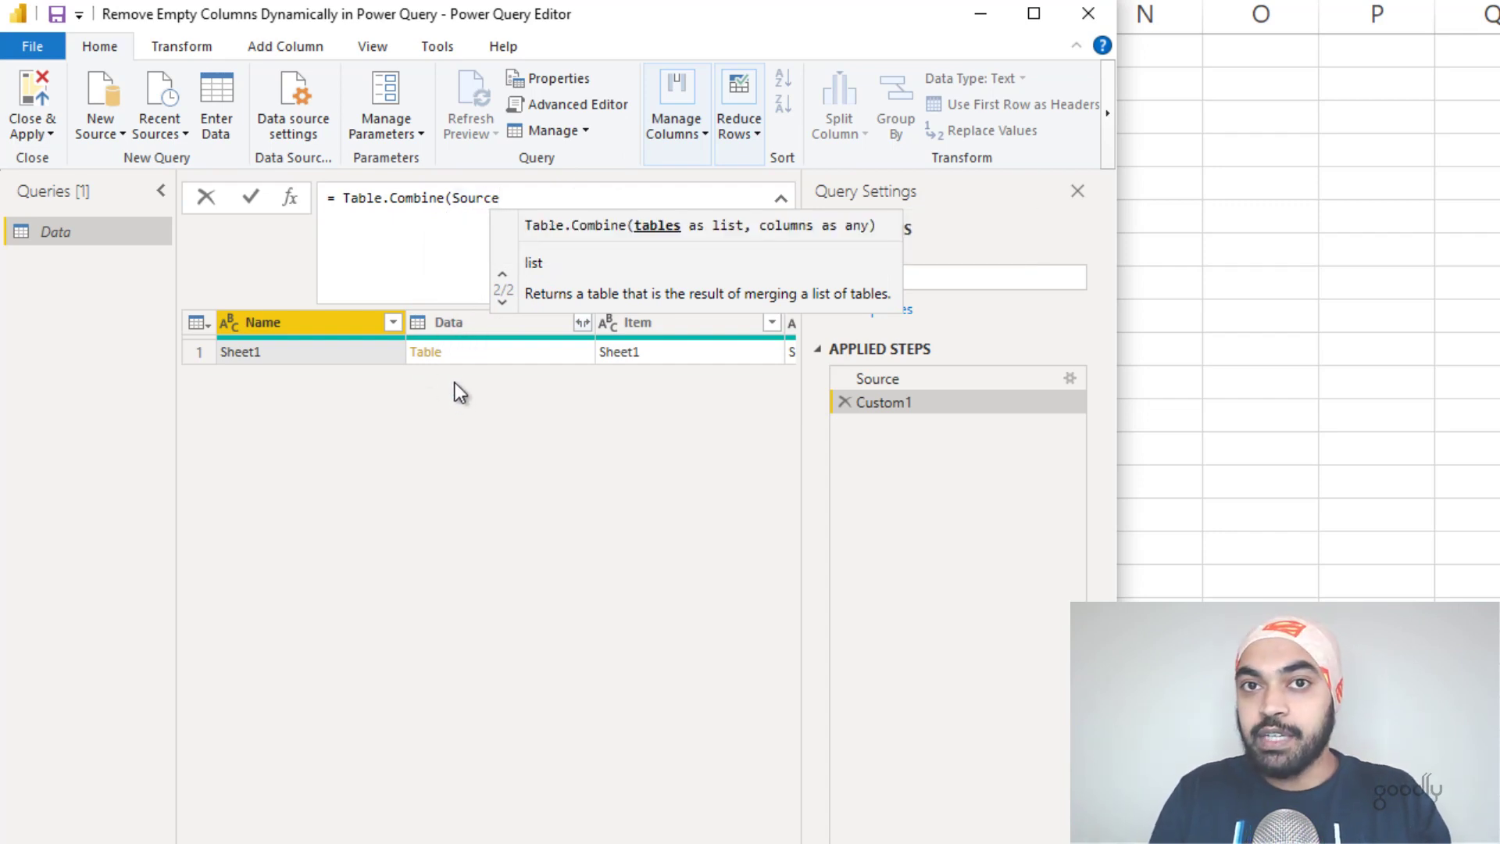
pyautogui.write('[Data]')
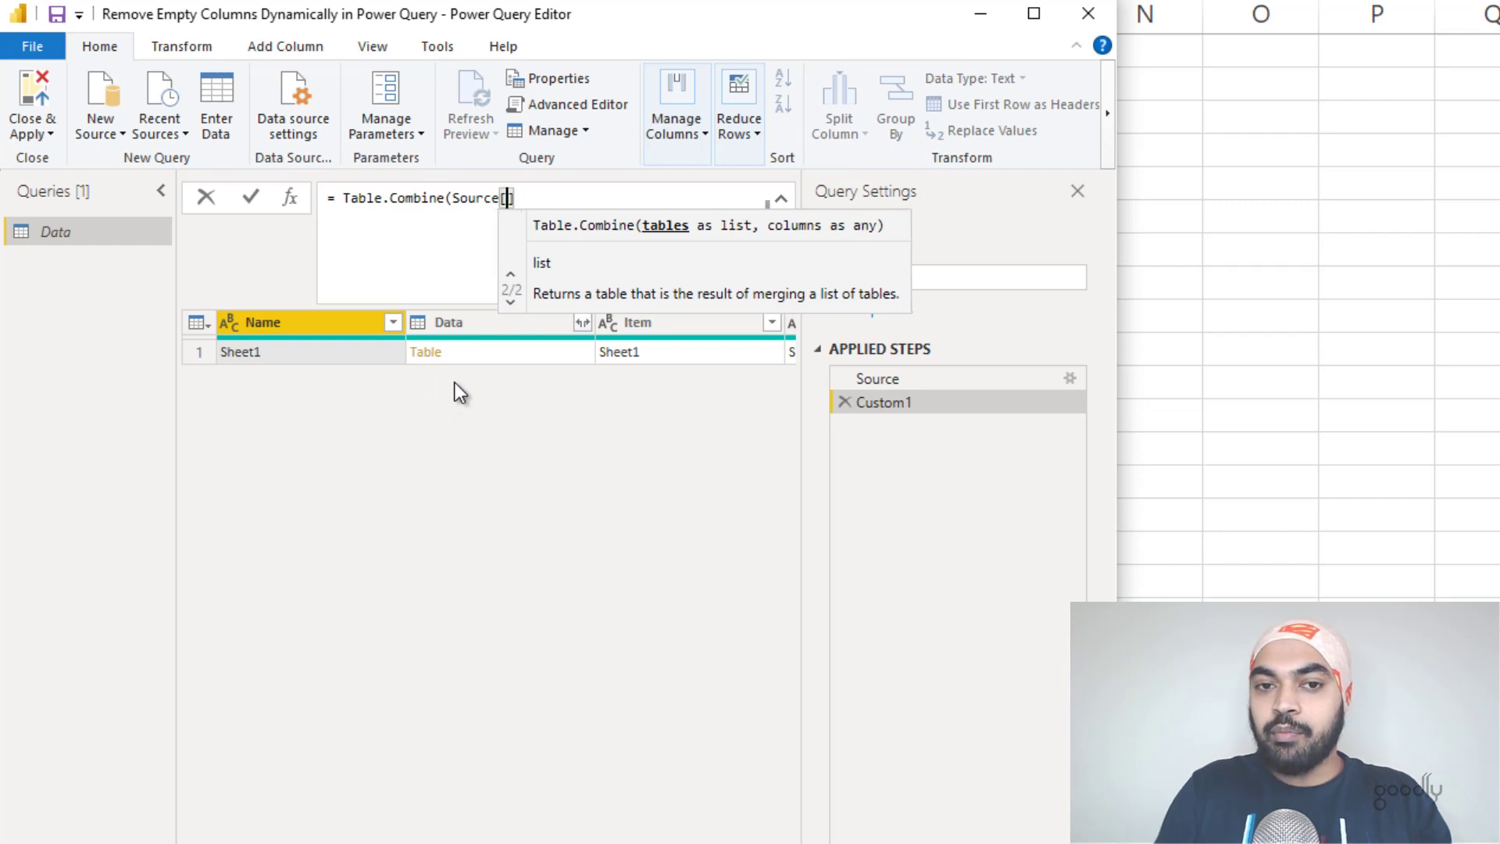
pyautogui.write(')')
pyautogui.press('Return')
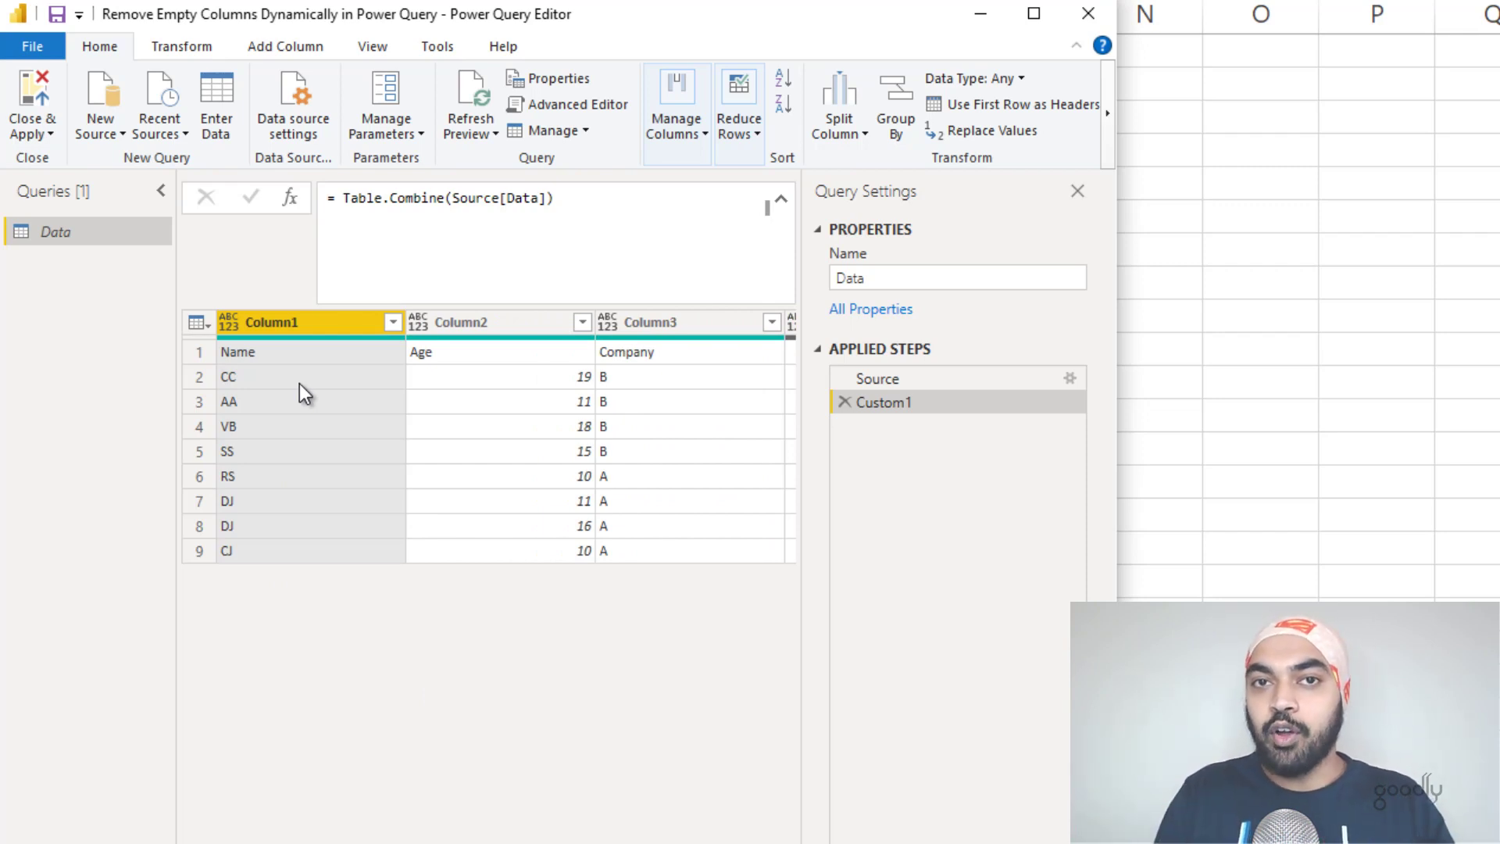
# Wrap the Table.Combine formula in Table.PromoteHeaders, then collapse the Queries pane and review the table's columns
pyautogui.click(339, 191)
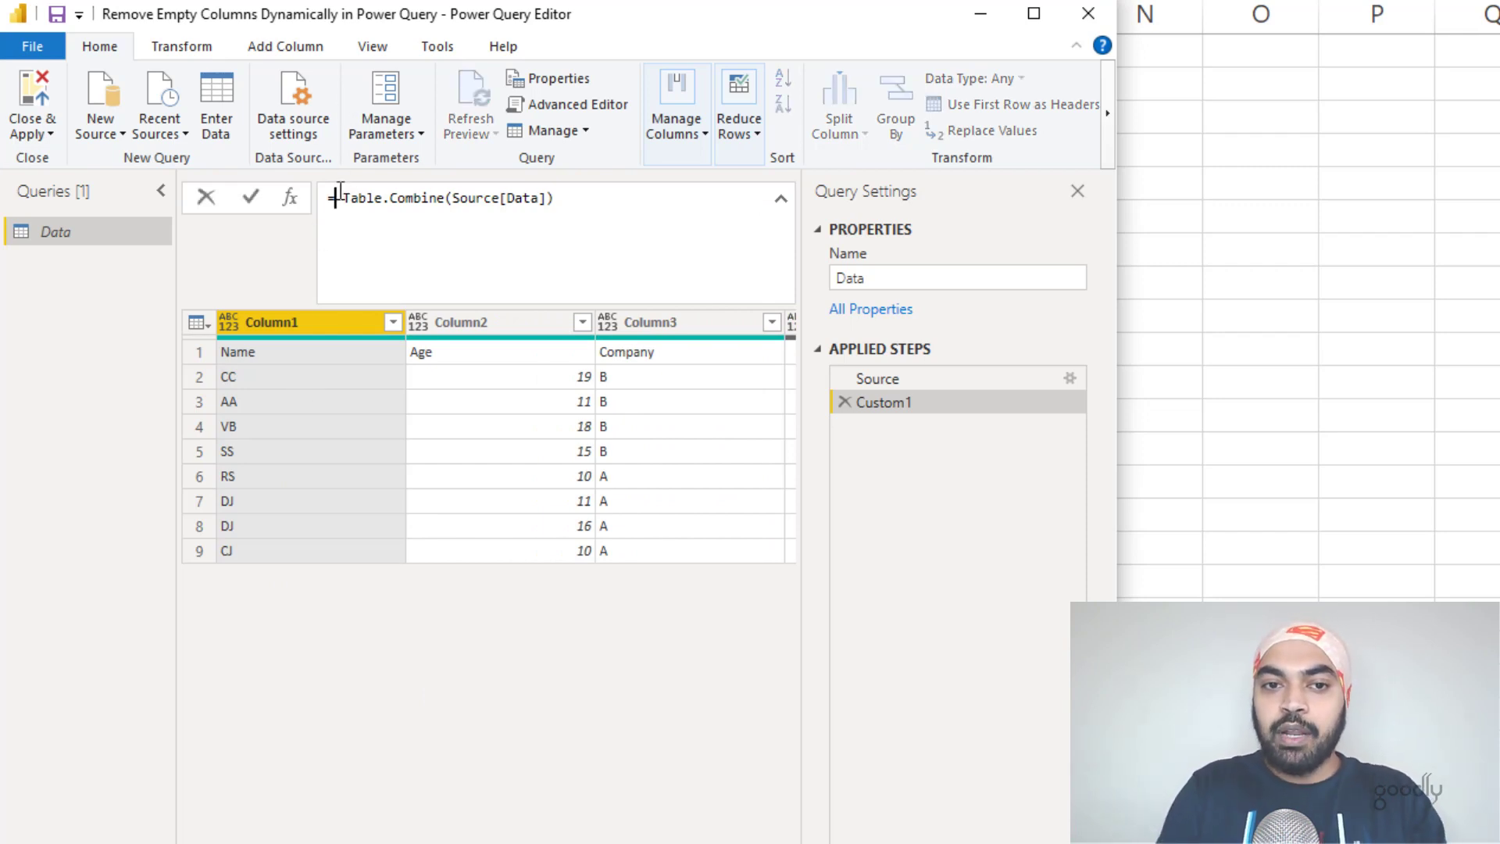
pyautogui.write('Table.PromoteHeaders(')
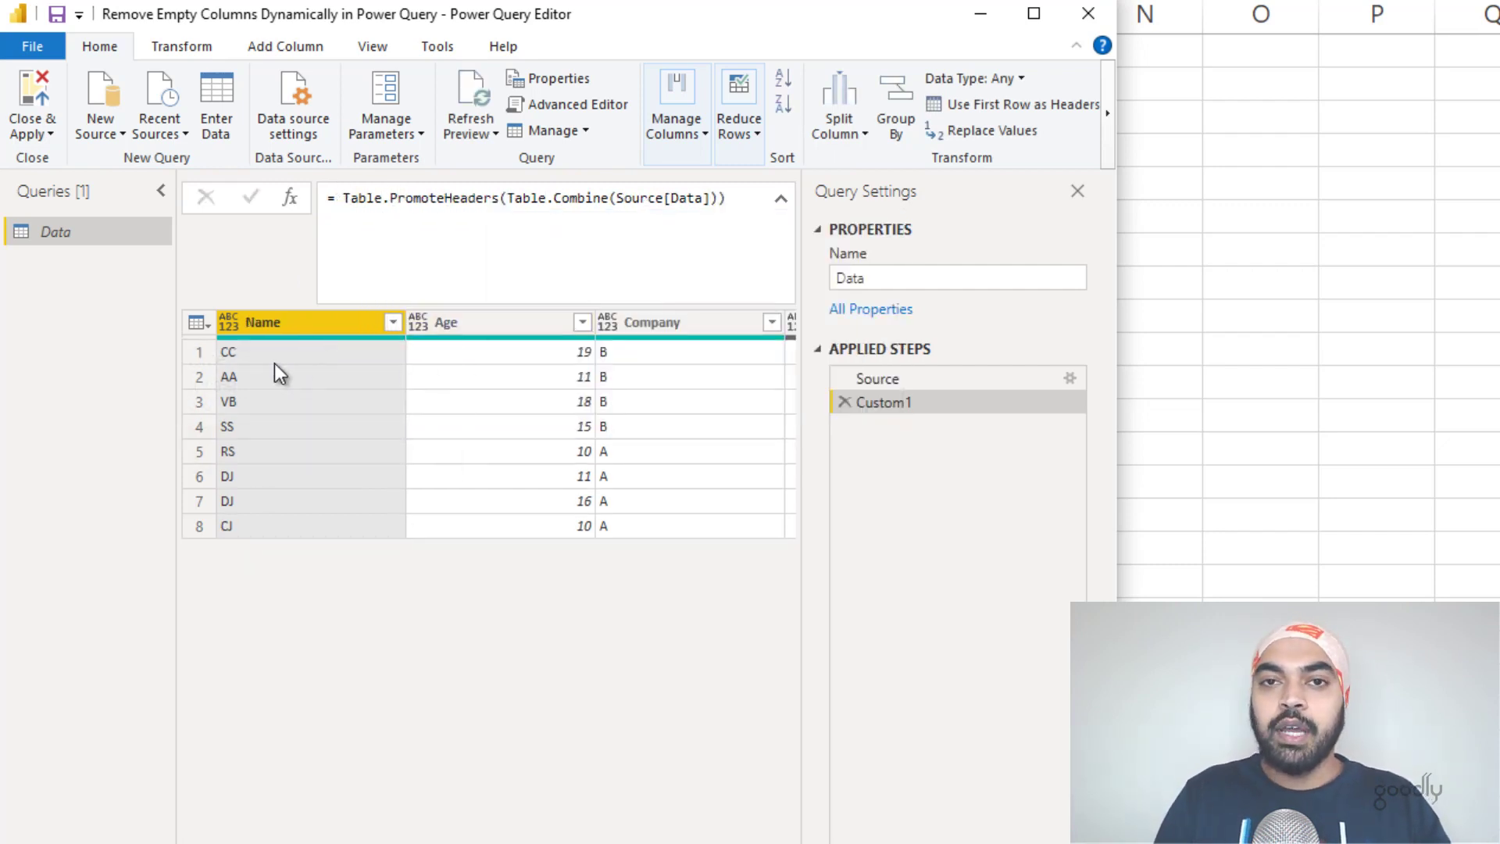
pyautogui.click(160, 192)
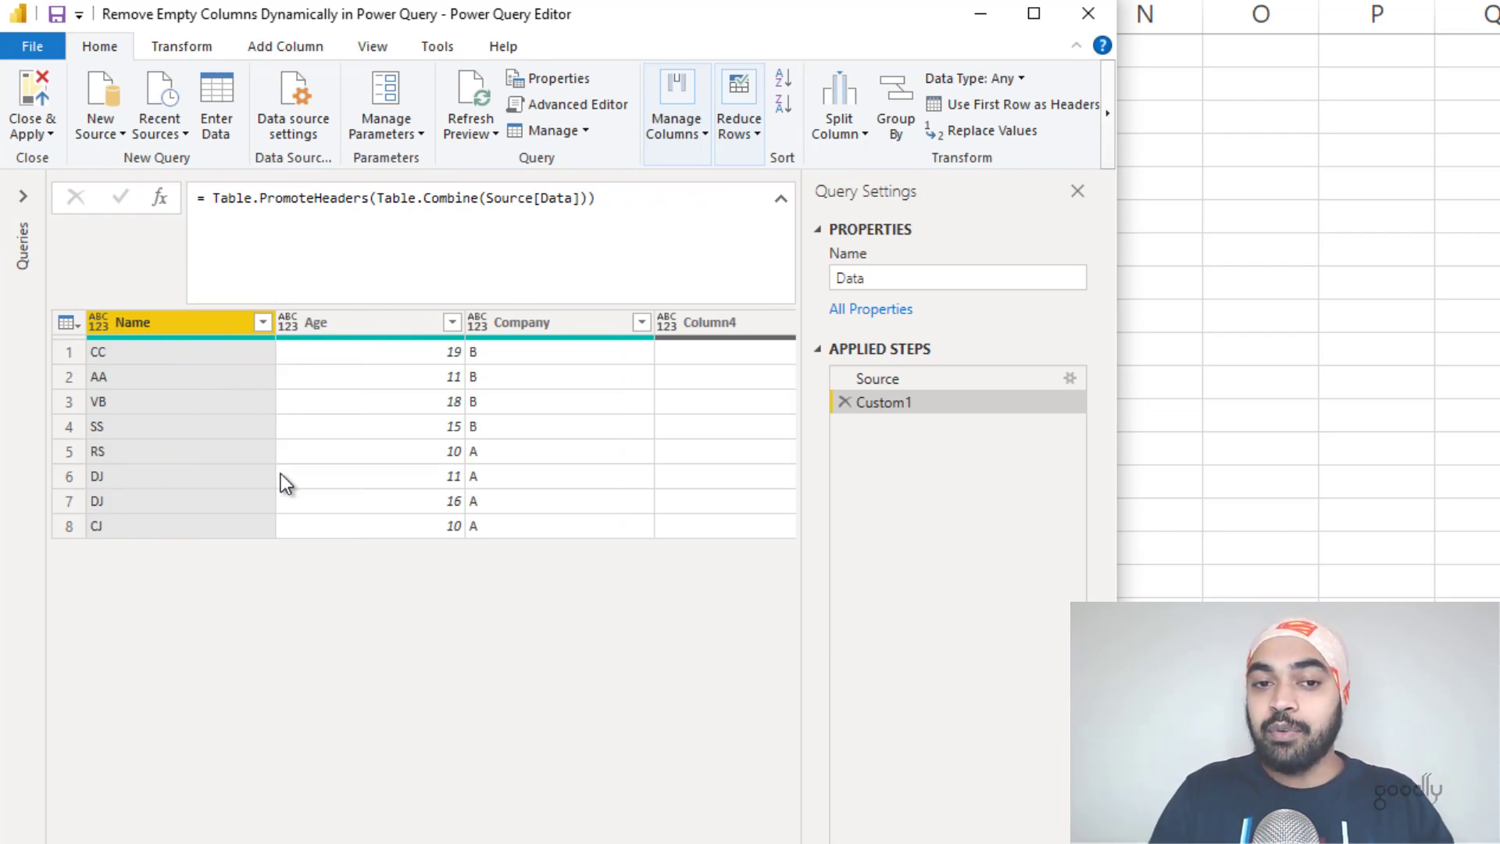
pyautogui.hscroll(6, 422, 422)
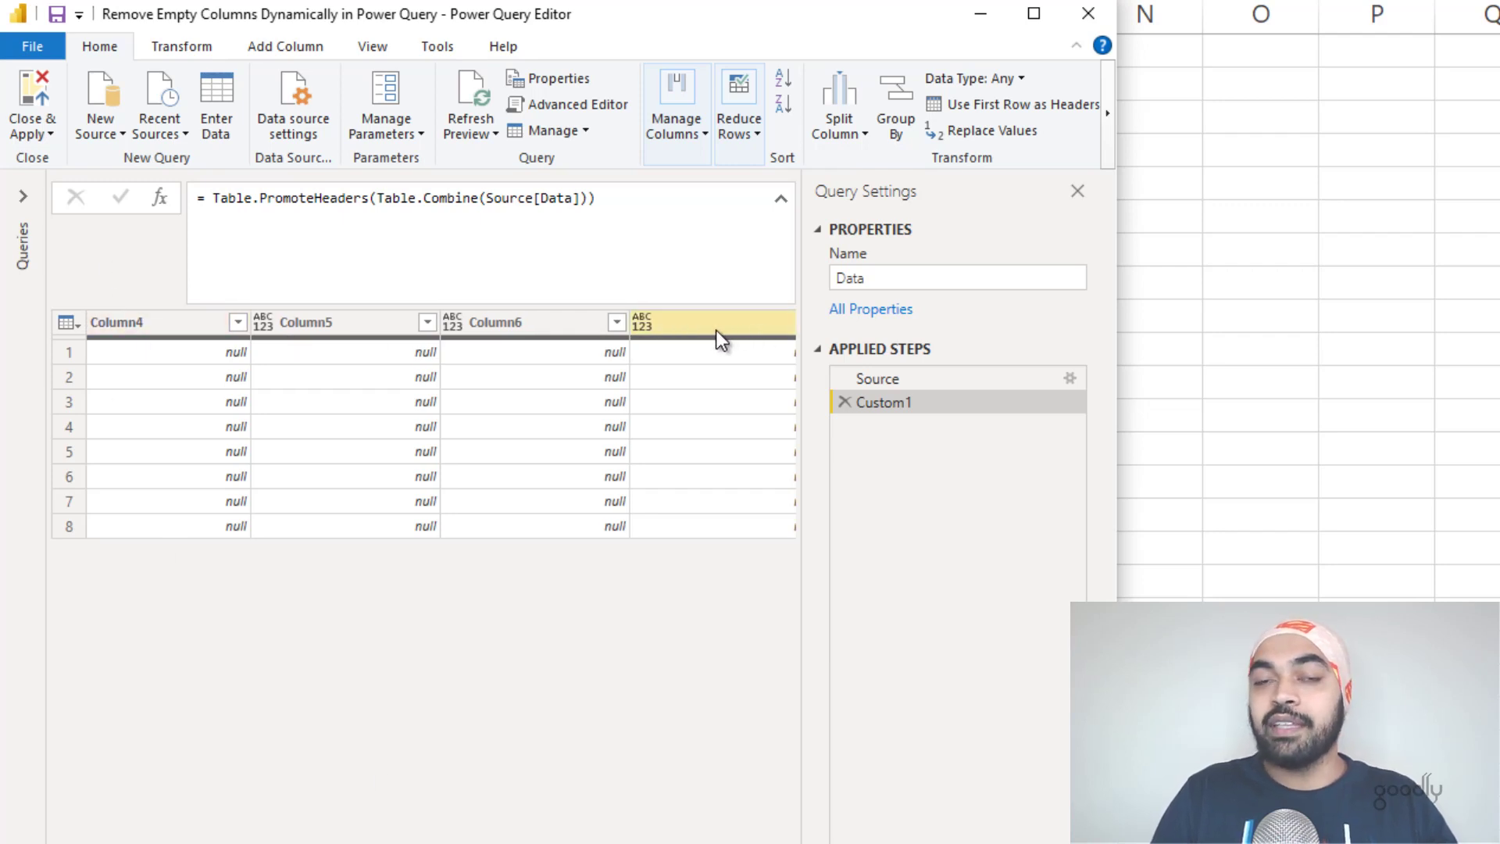
pyautogui.press('Home')
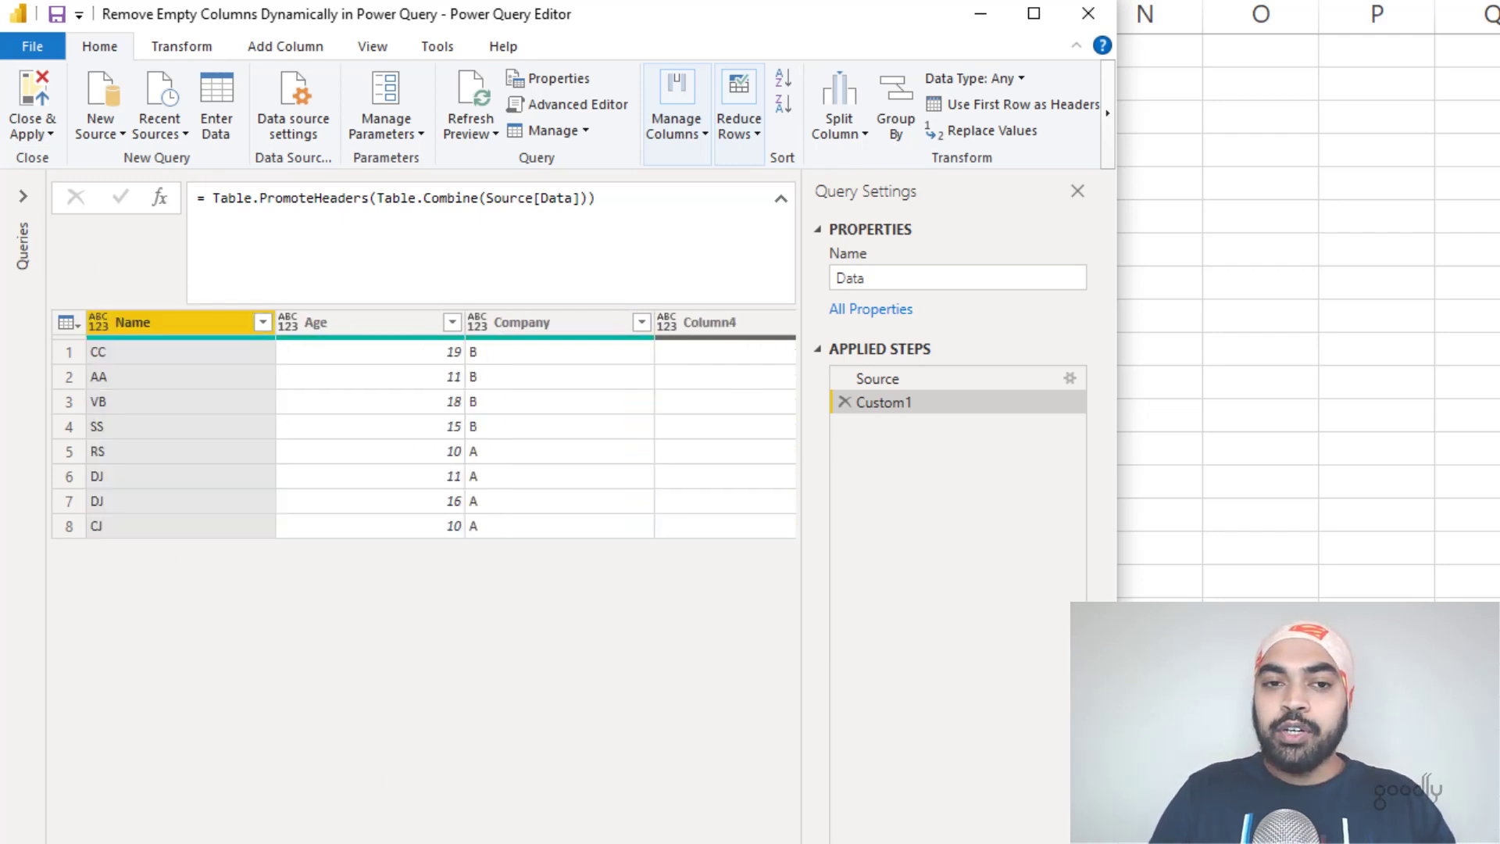
# Wrap the formula in Table.ColumnNames so it reads = Table.ColumnNames(Table.PromoteHeaders(Table.Combine(Source[Data])))
pyautogui.click(217, 197)
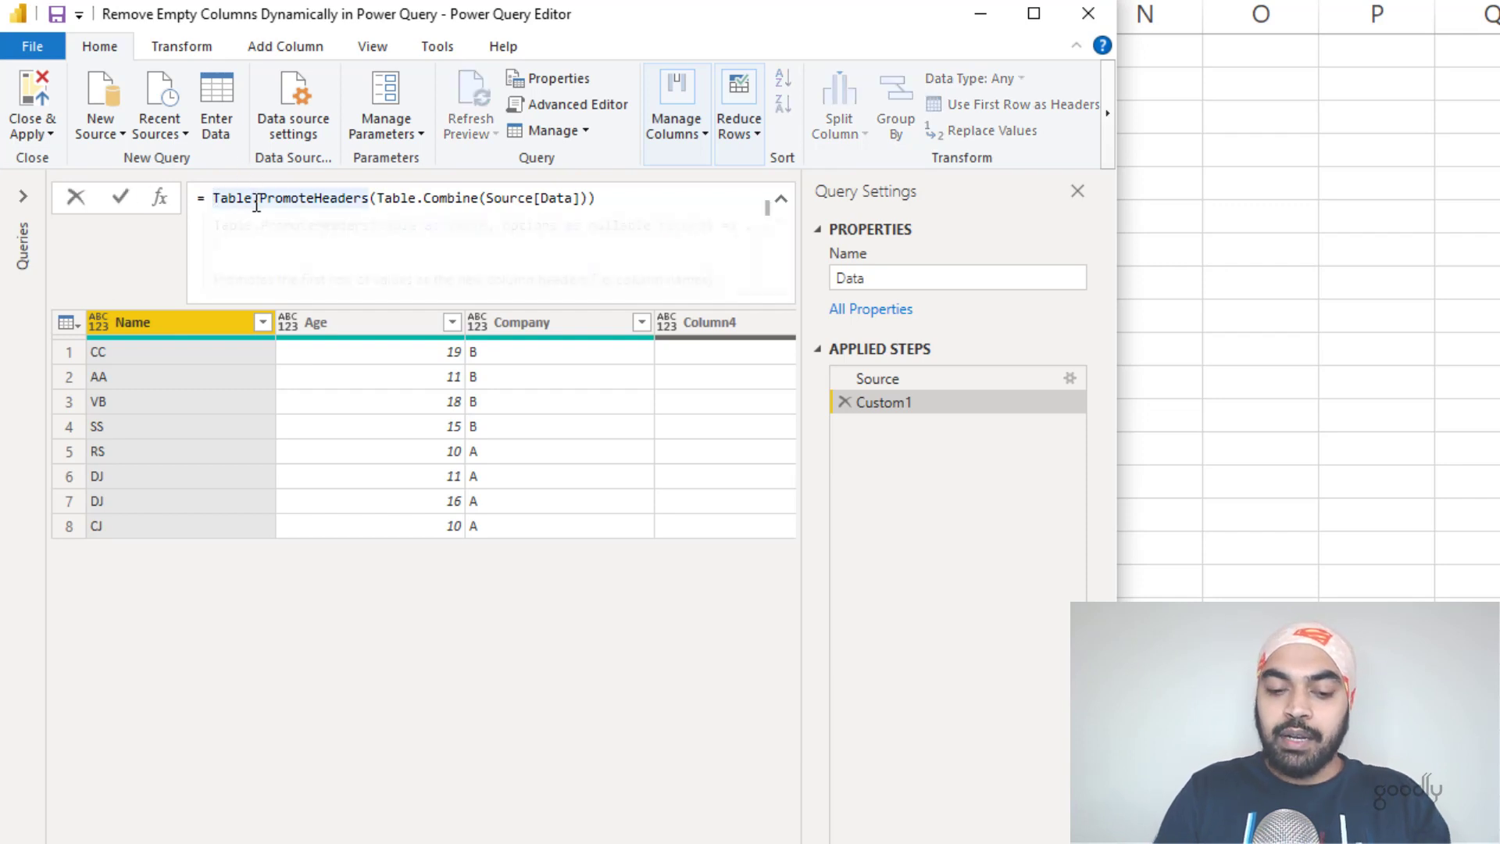
pyautogui.write('Table.Column')
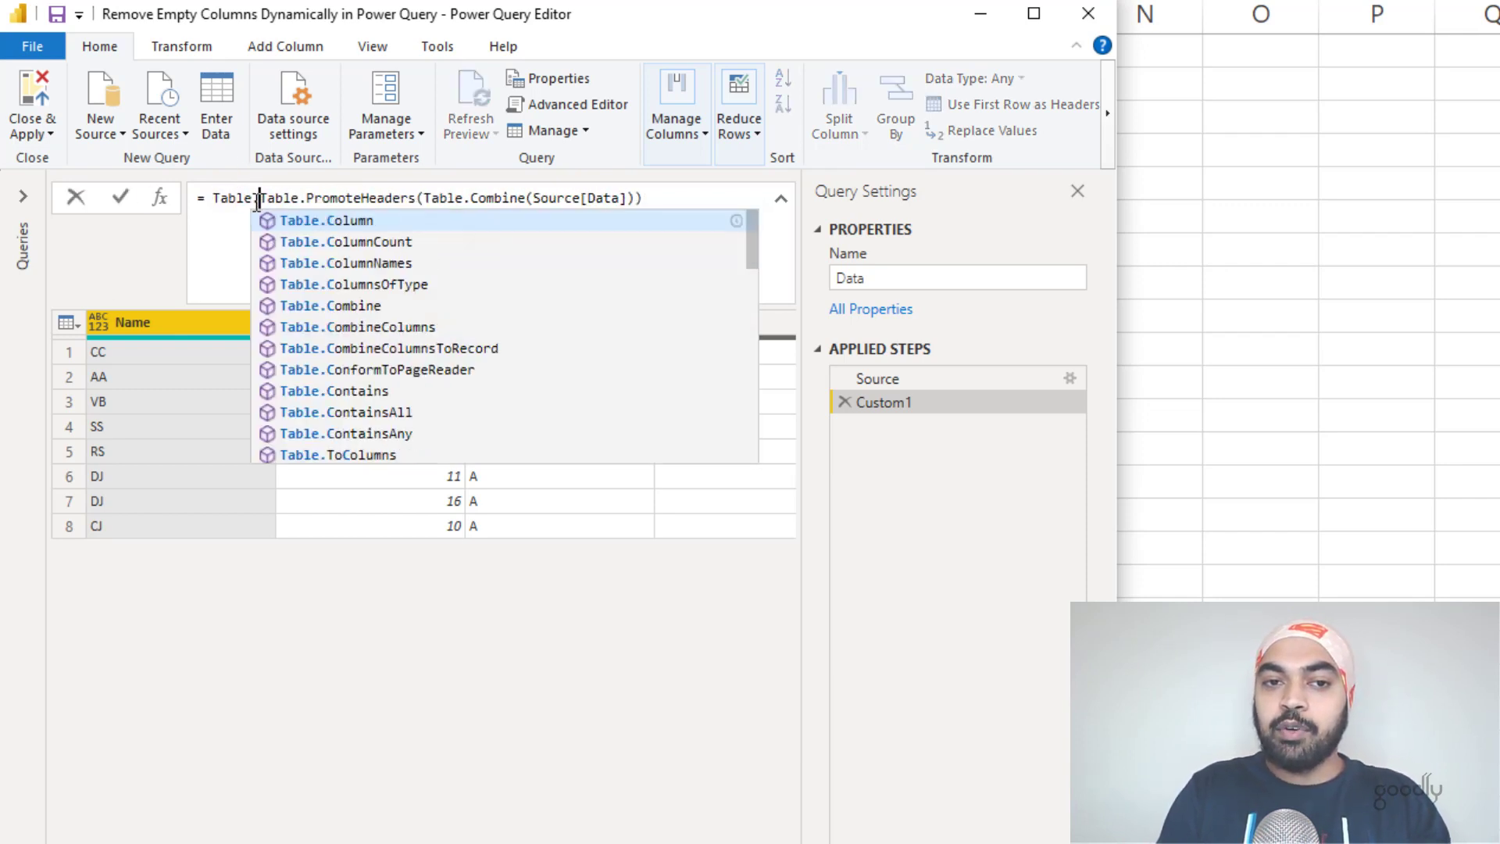
pyautogui.write('Names(')
pyautogui.hotkey('ctrl', 'Right')
pyautogui.hotkey('ctrl', 'Right')
pyautogui.hotkey('ctrl', 'Right')
pyautogui.hotkey('ctrl', 'Right')
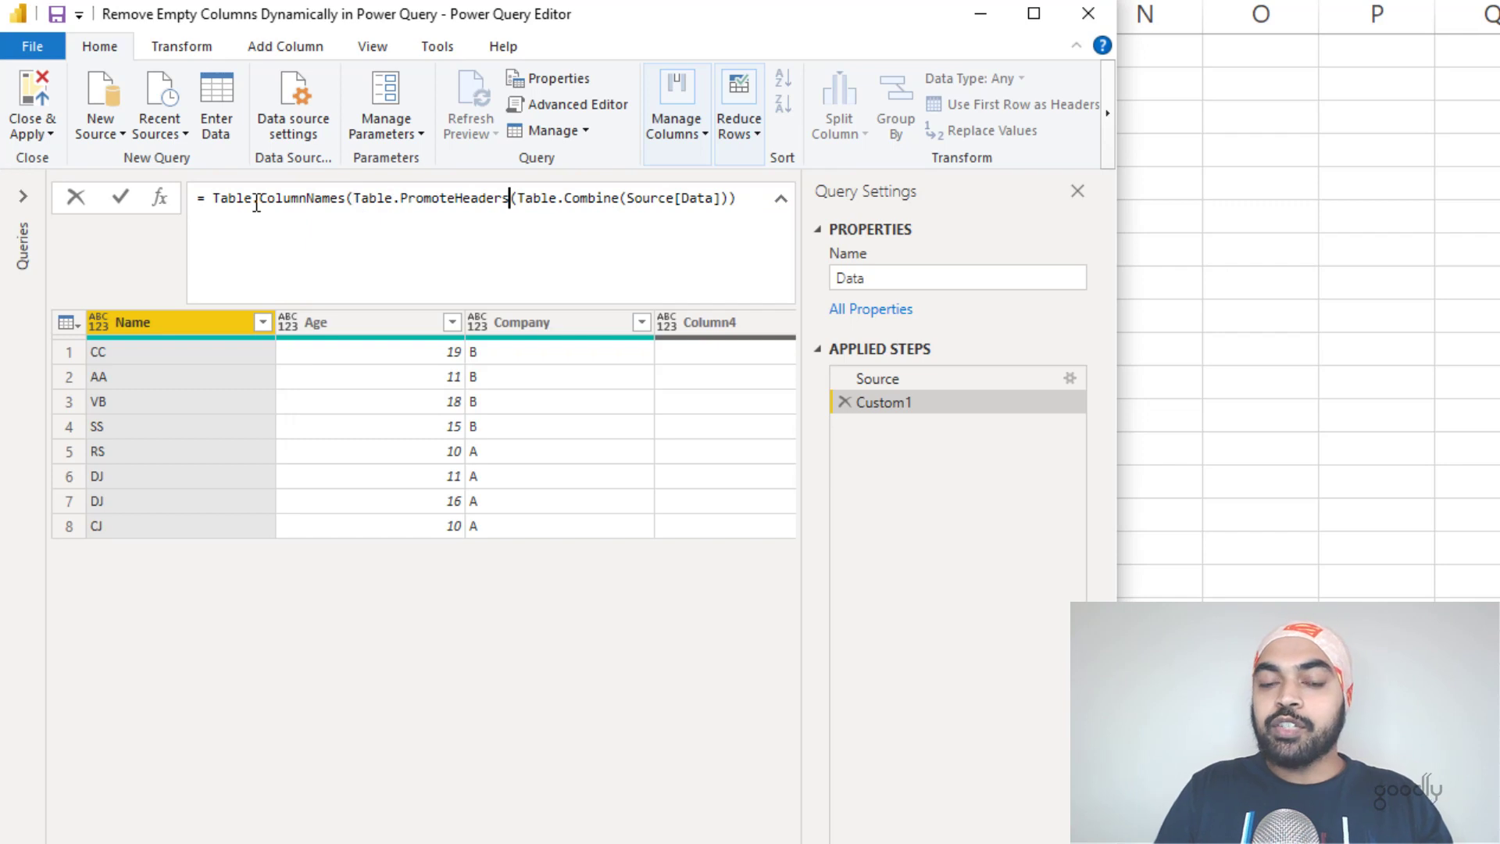
pyautogui.press('End')
pyautogui.write('))')
pyautogui.hotkey('shift', 'Return')
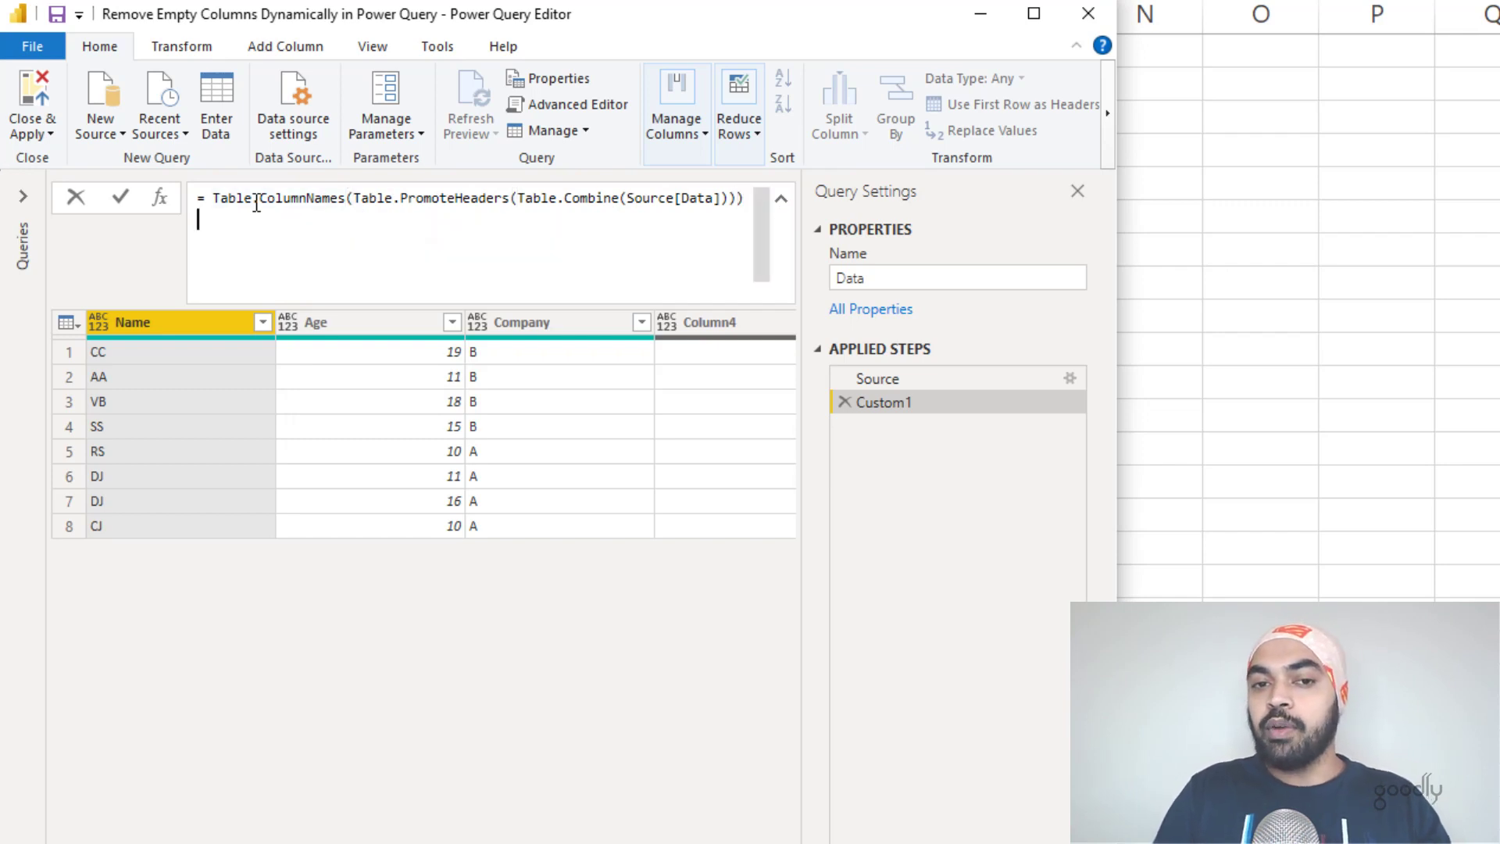
pyautogui.press('BackSpace')
pyautogui.press('Return')
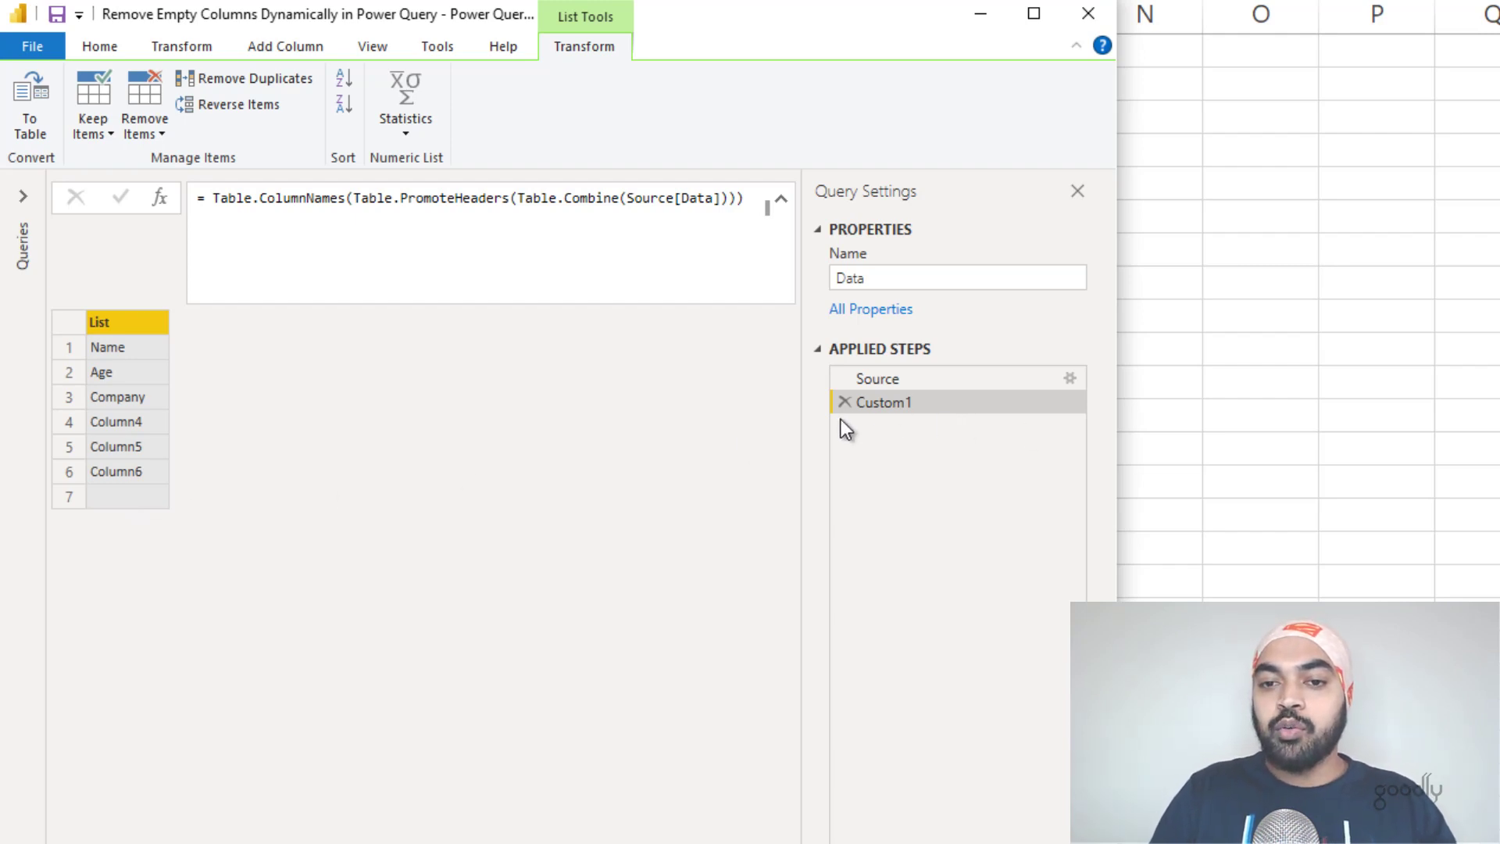
# Rename the Custom1 applied step as ColNames
pyautogui.doubleClick(889, 403)
pyautogui.write('ColNames')
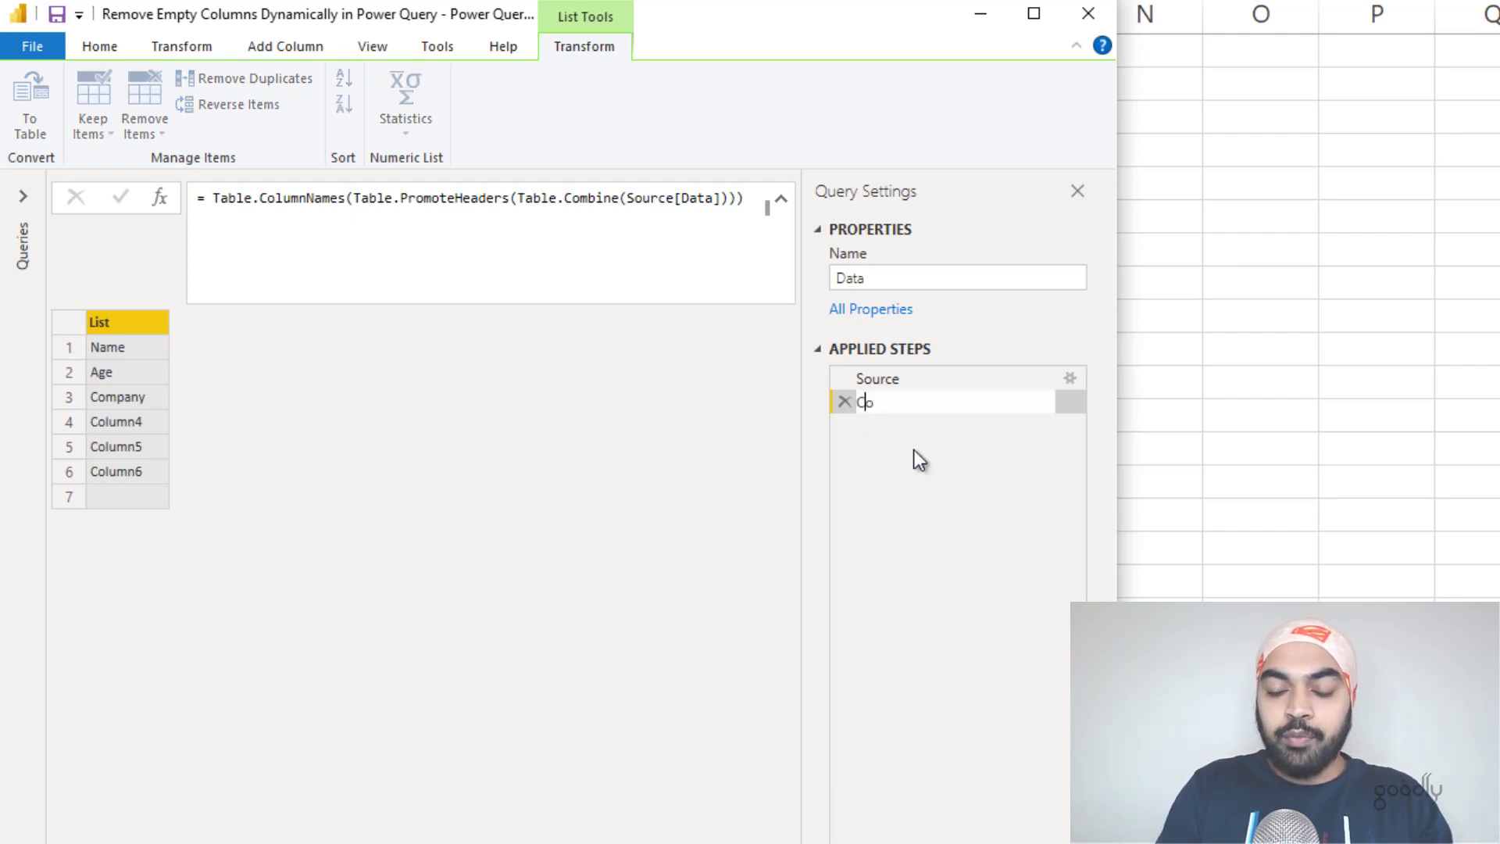
pyautogui.press('Return')
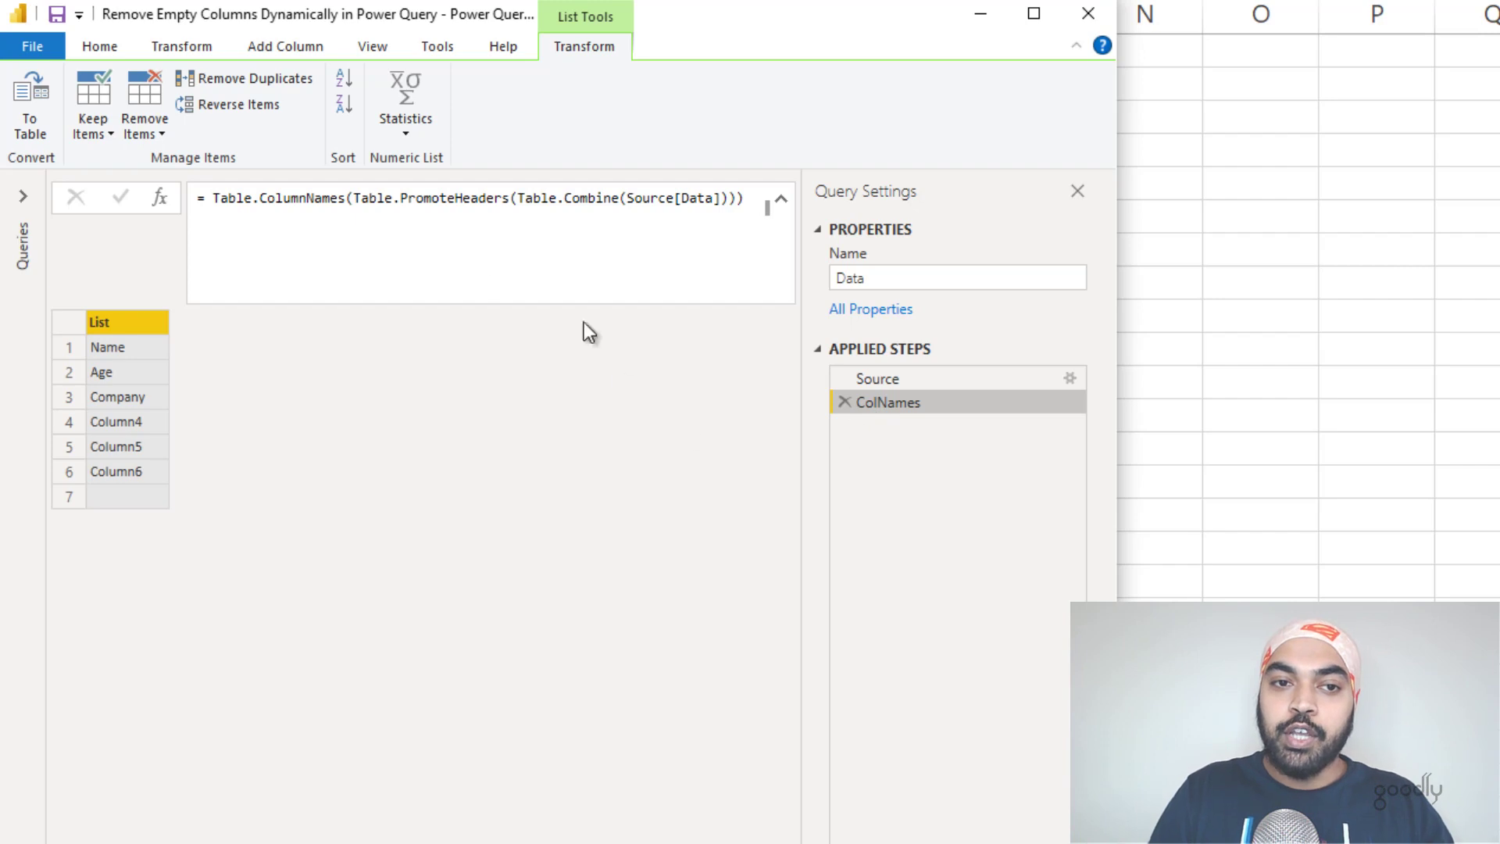
# Add a custom step after ColNames and begin its filter formula as = List.Select(ColNames, each
pyautogui.click(160, 205)
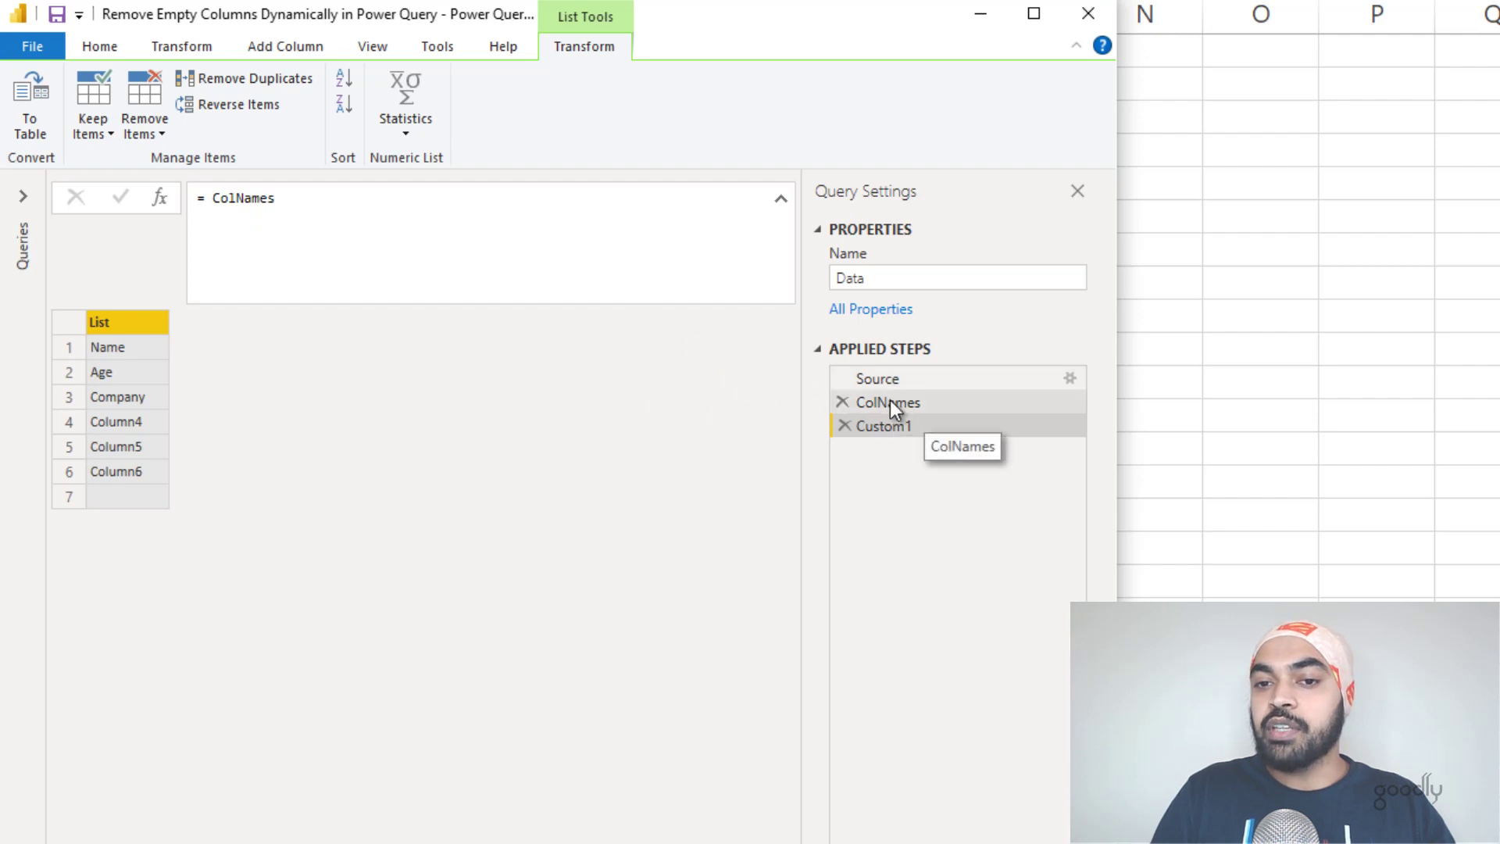
pyautogui.moveTo(285, 202); pyautogui.dragTo(214, 201)
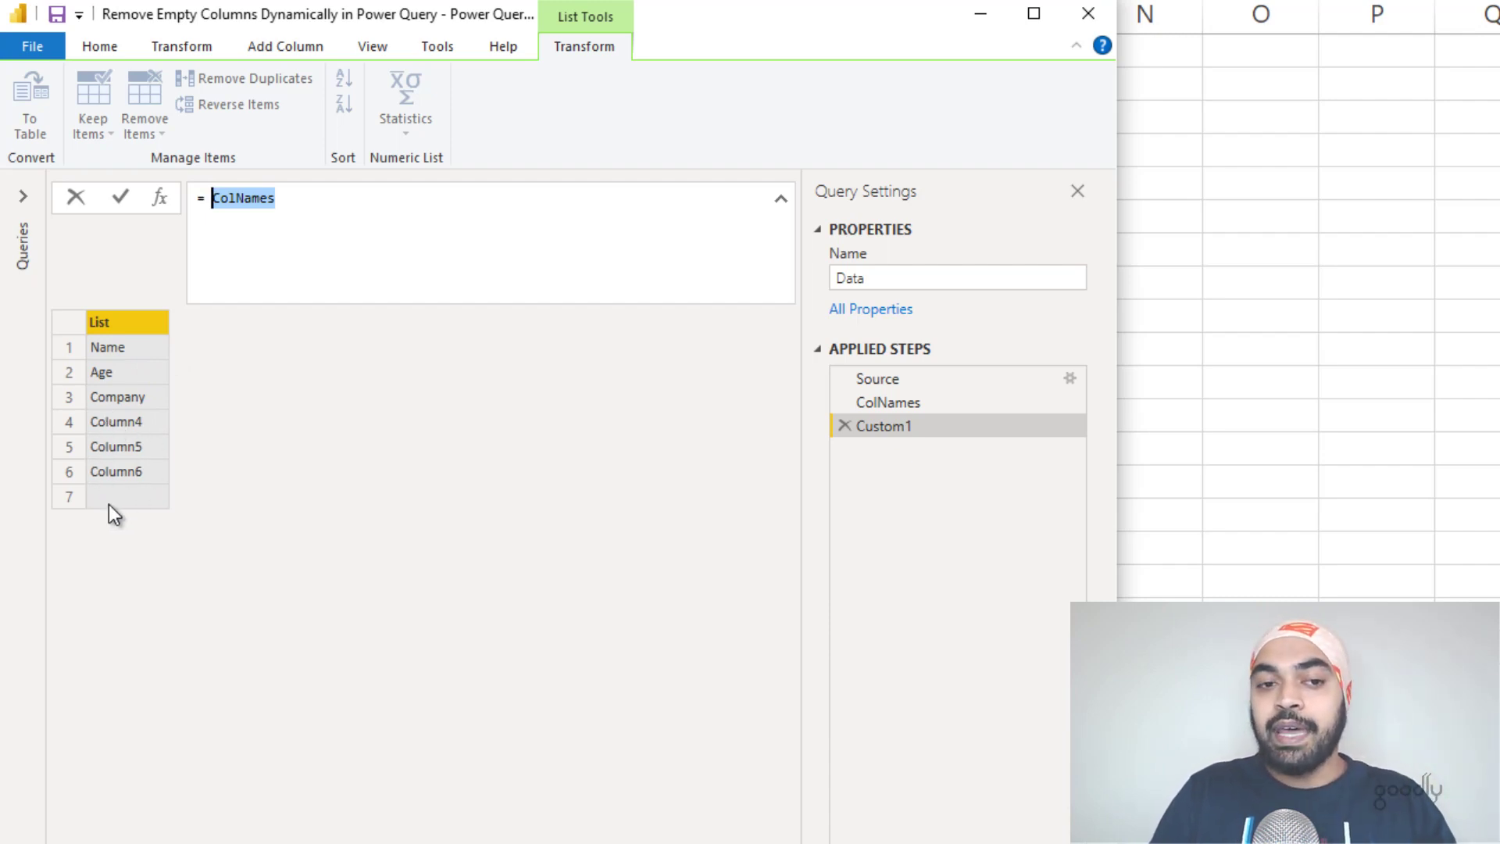
pyautogui.press('End')
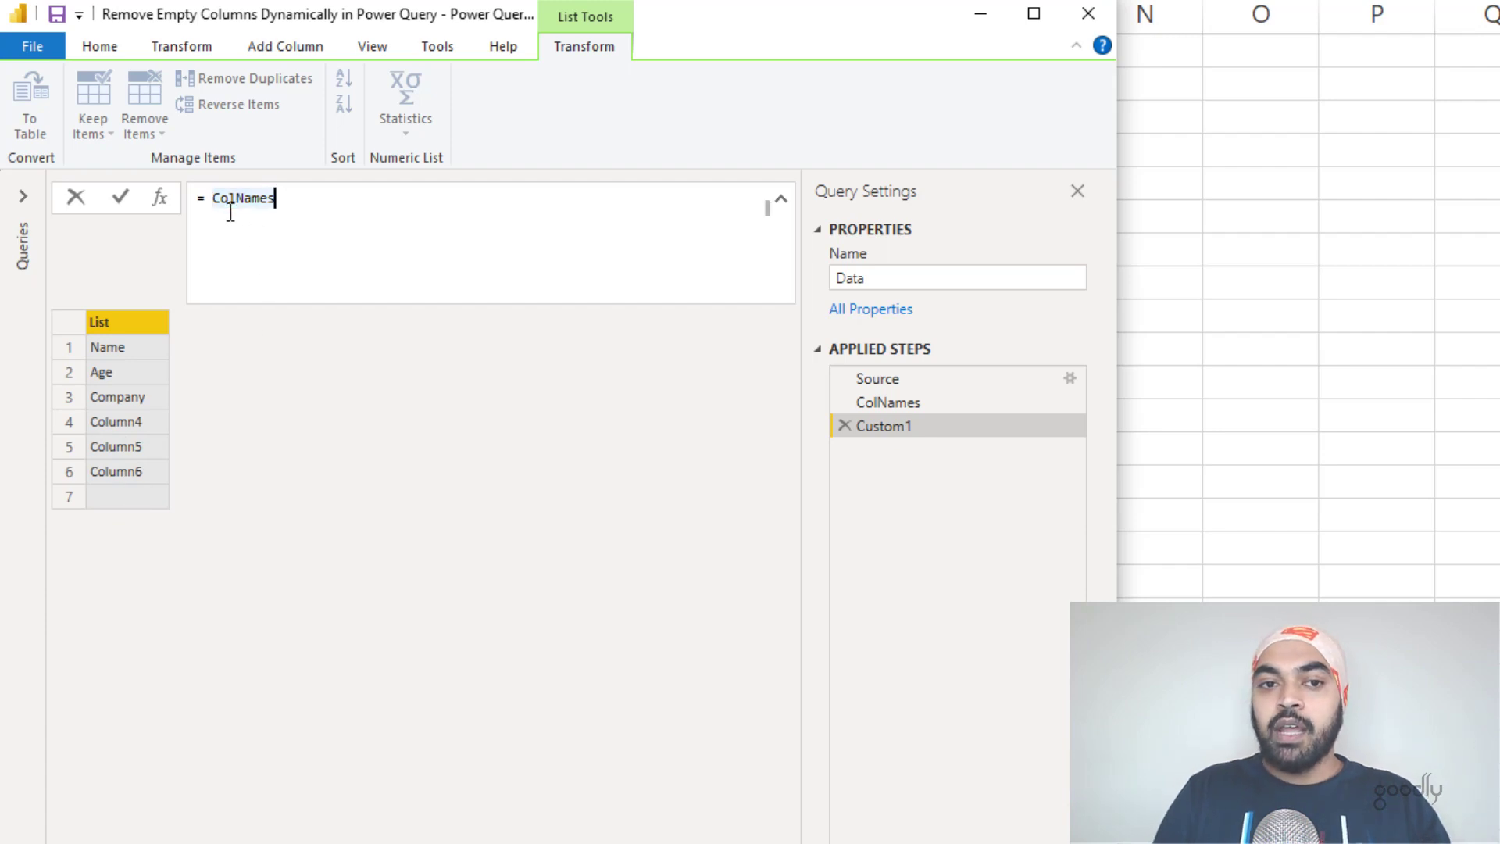
pyautogui.press('Home')
pyautogui.write('List.S')
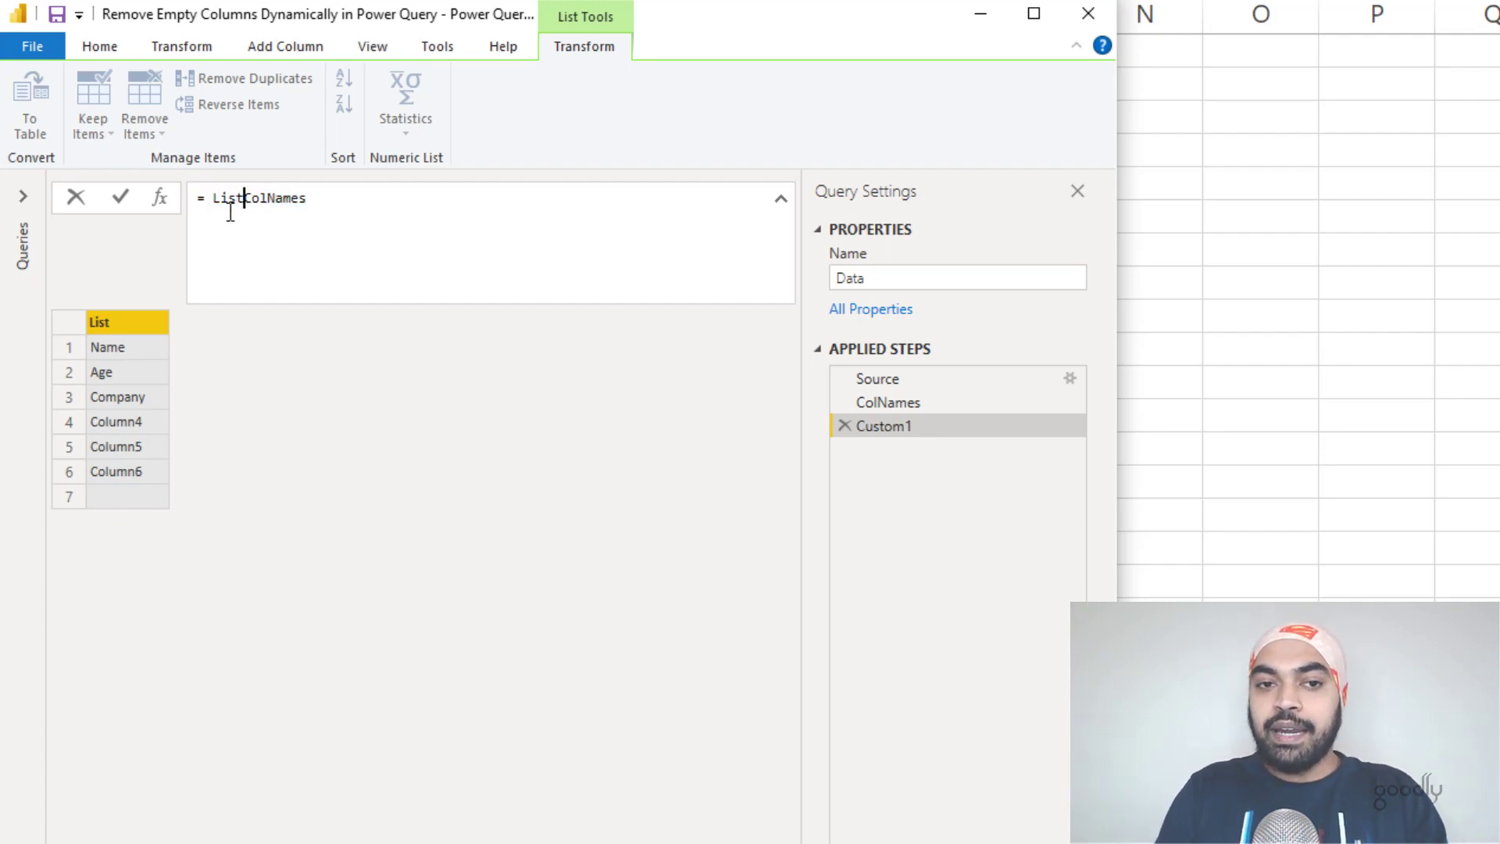
pyautogui.write('elect(')
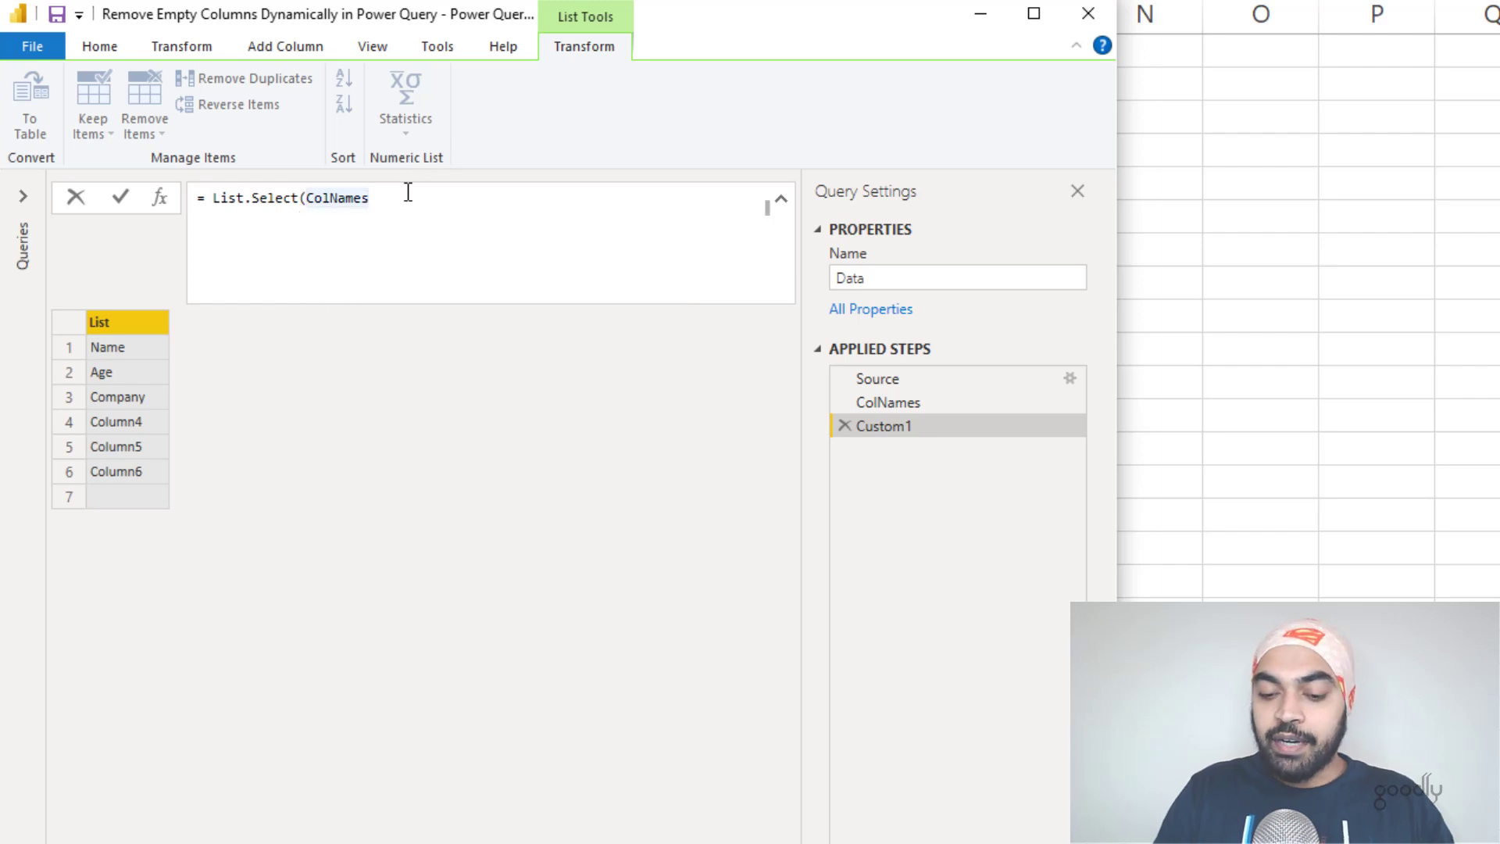
pyautogui.write(',')
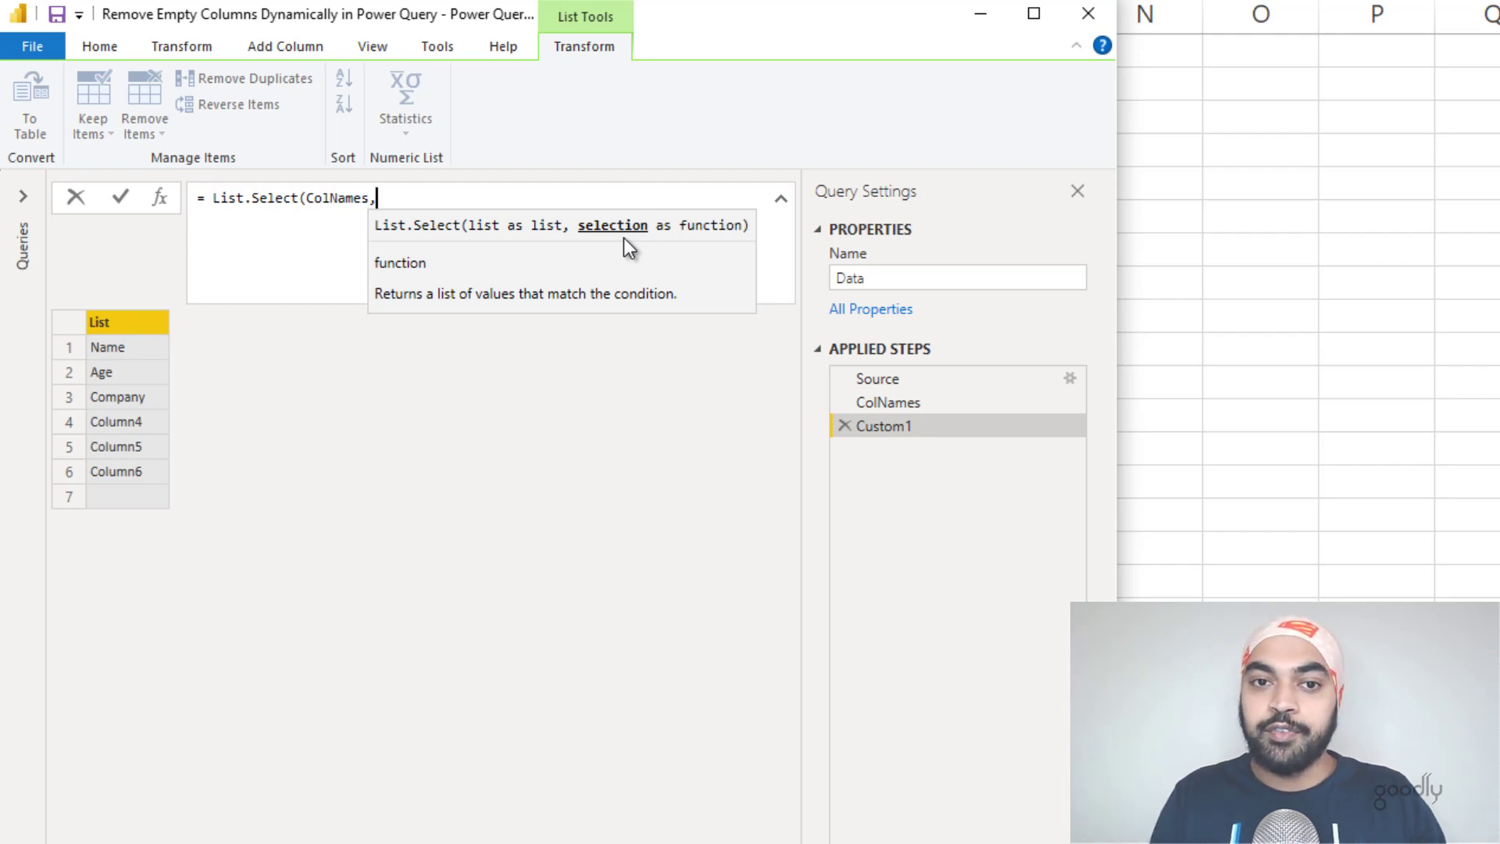
pyautogui.write('each')
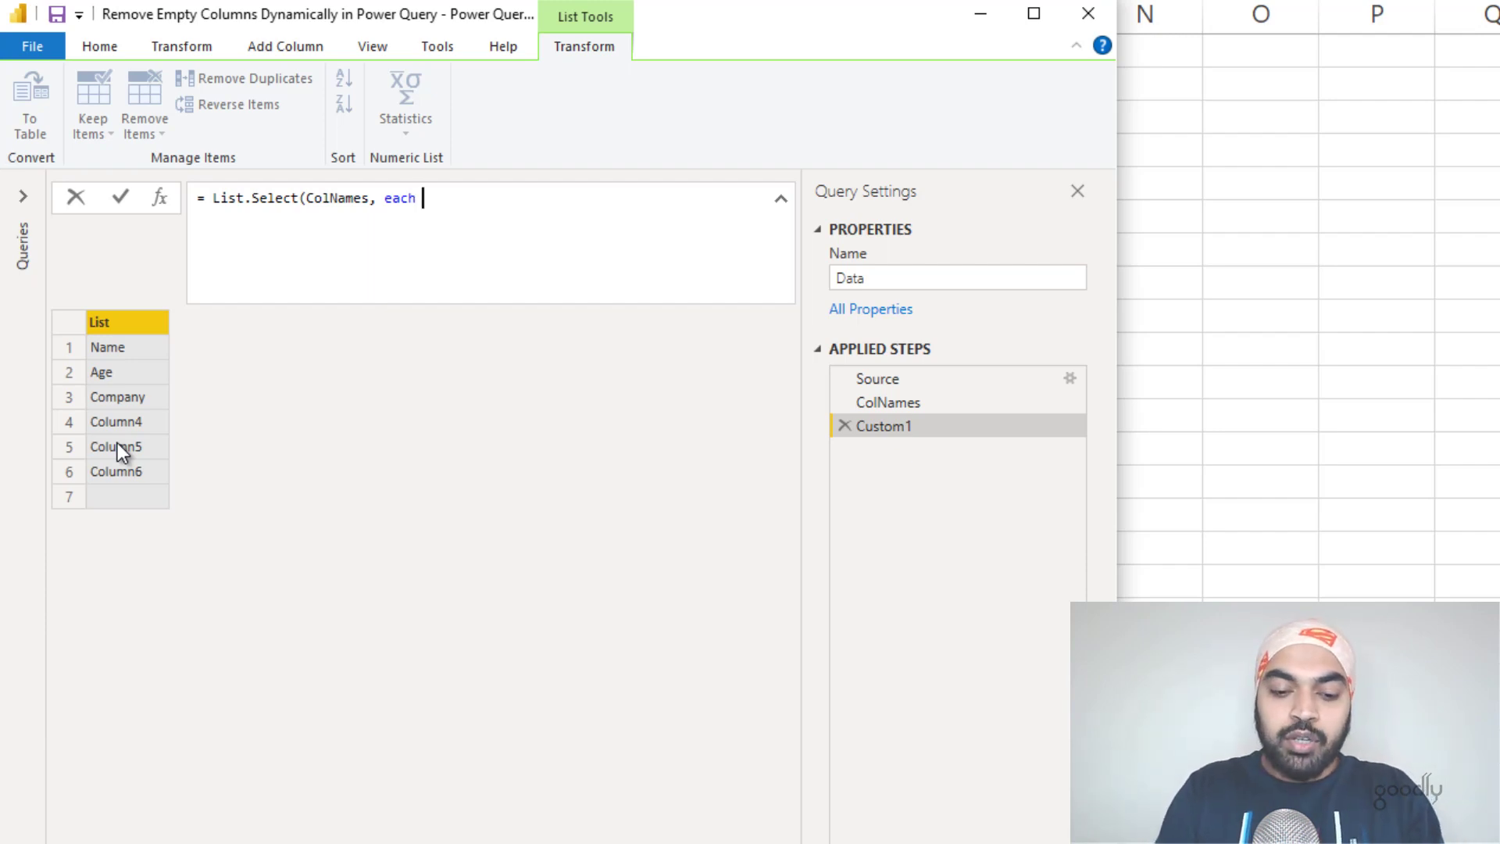
# Complete the filter formula as = List.Select(ColNames, each Text.Contains(_,"Column")) and apply it
pyautogui.write('Text.Con')
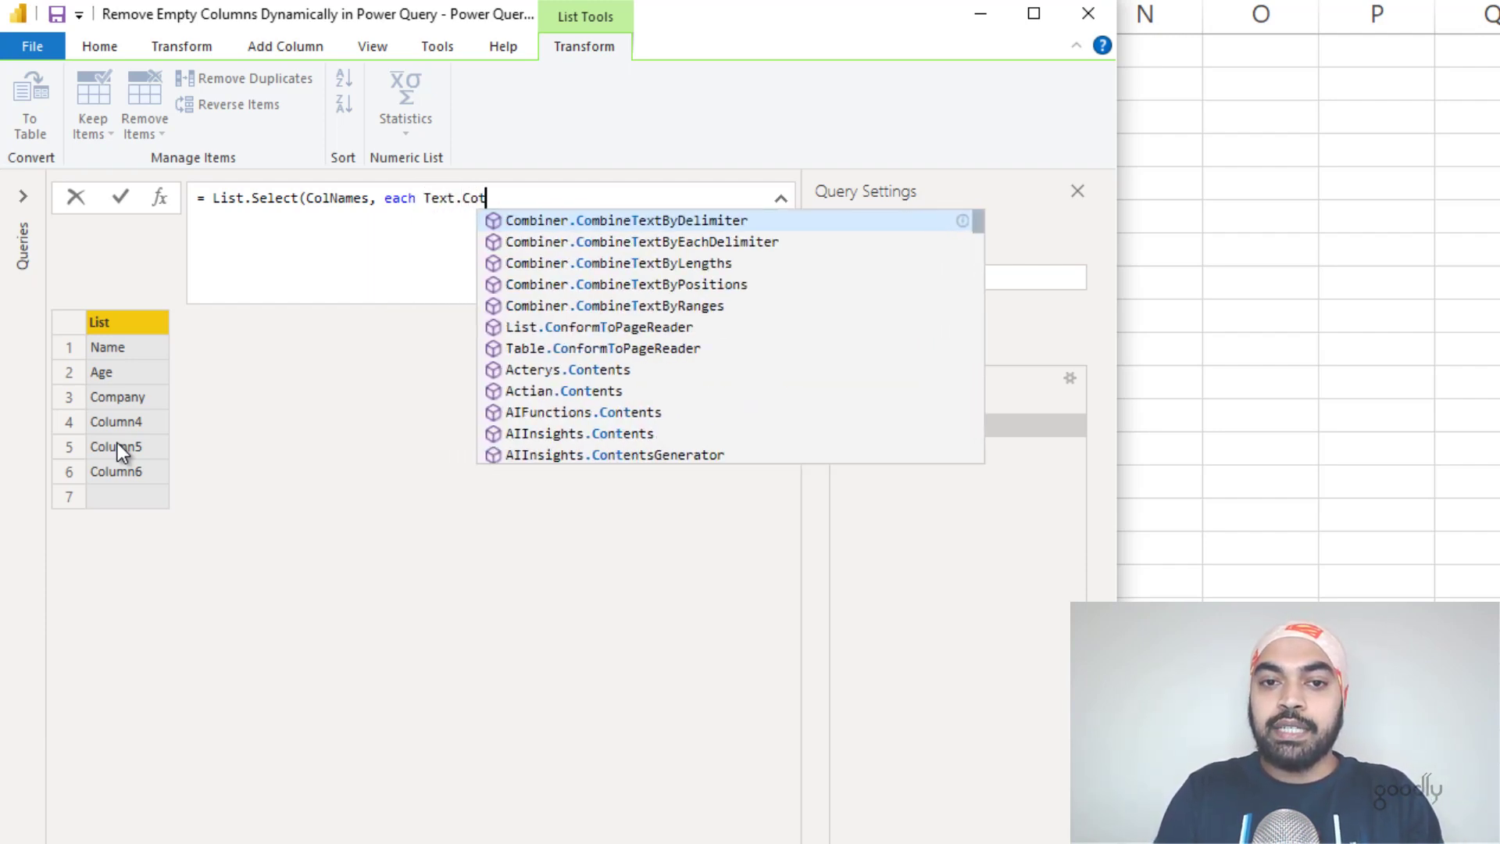
pyautogui.press('Tab')
pyautogui.write('(')
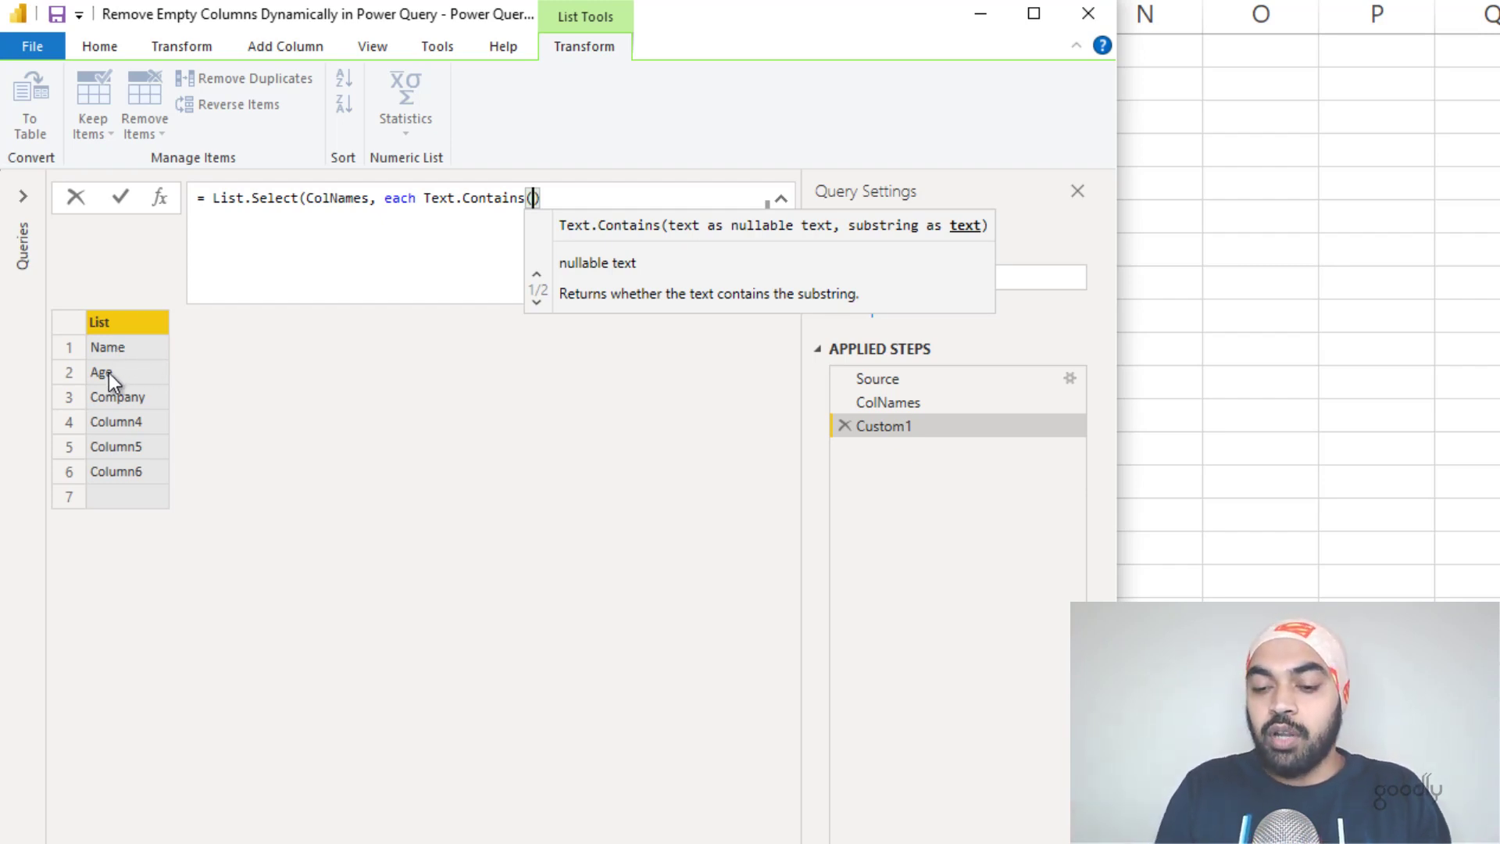
pyautogui.write('_')
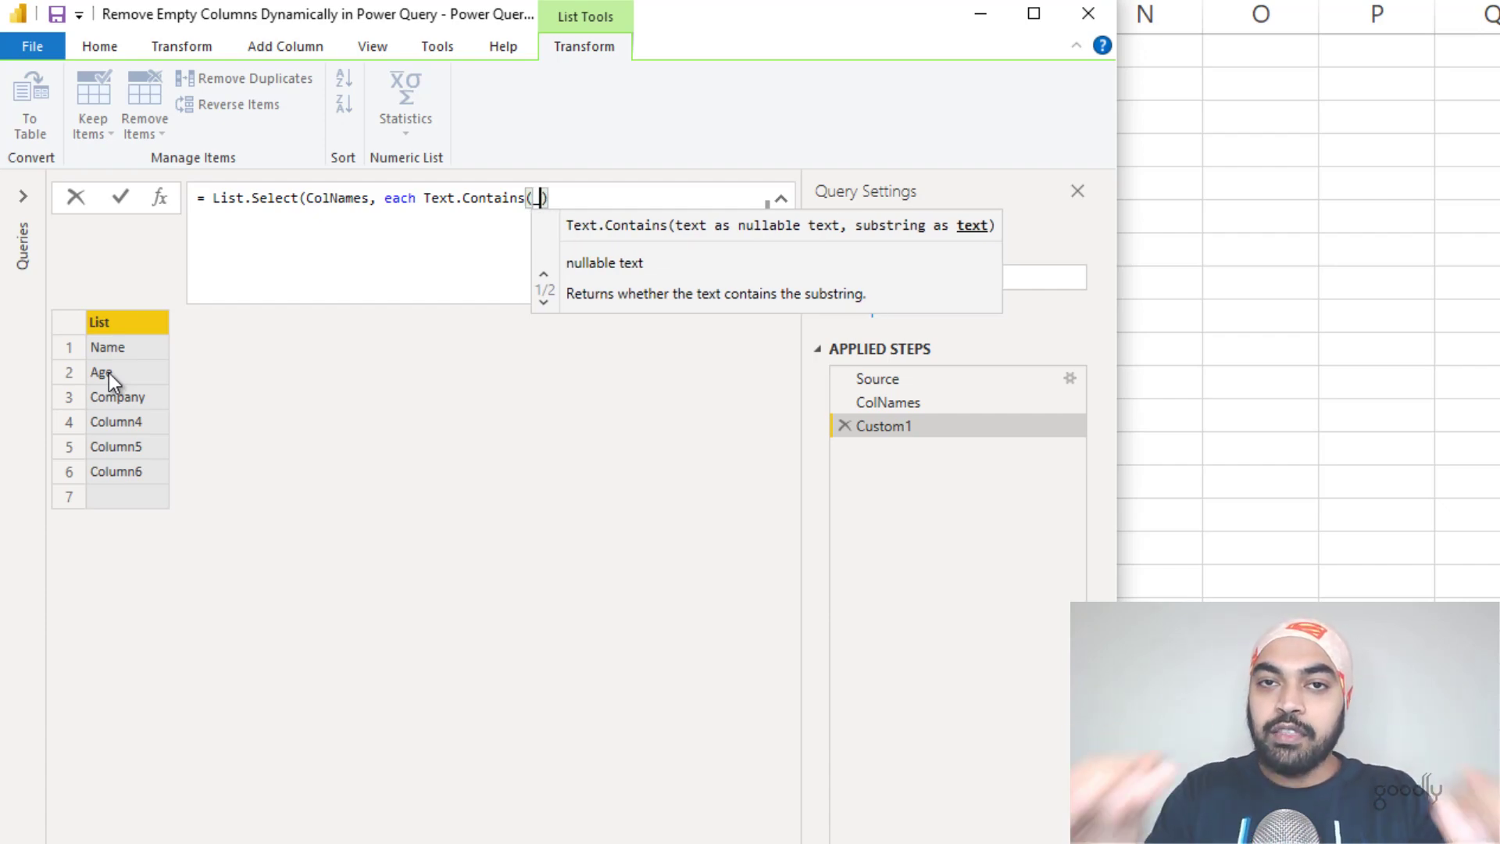
pyautogui.write(',')
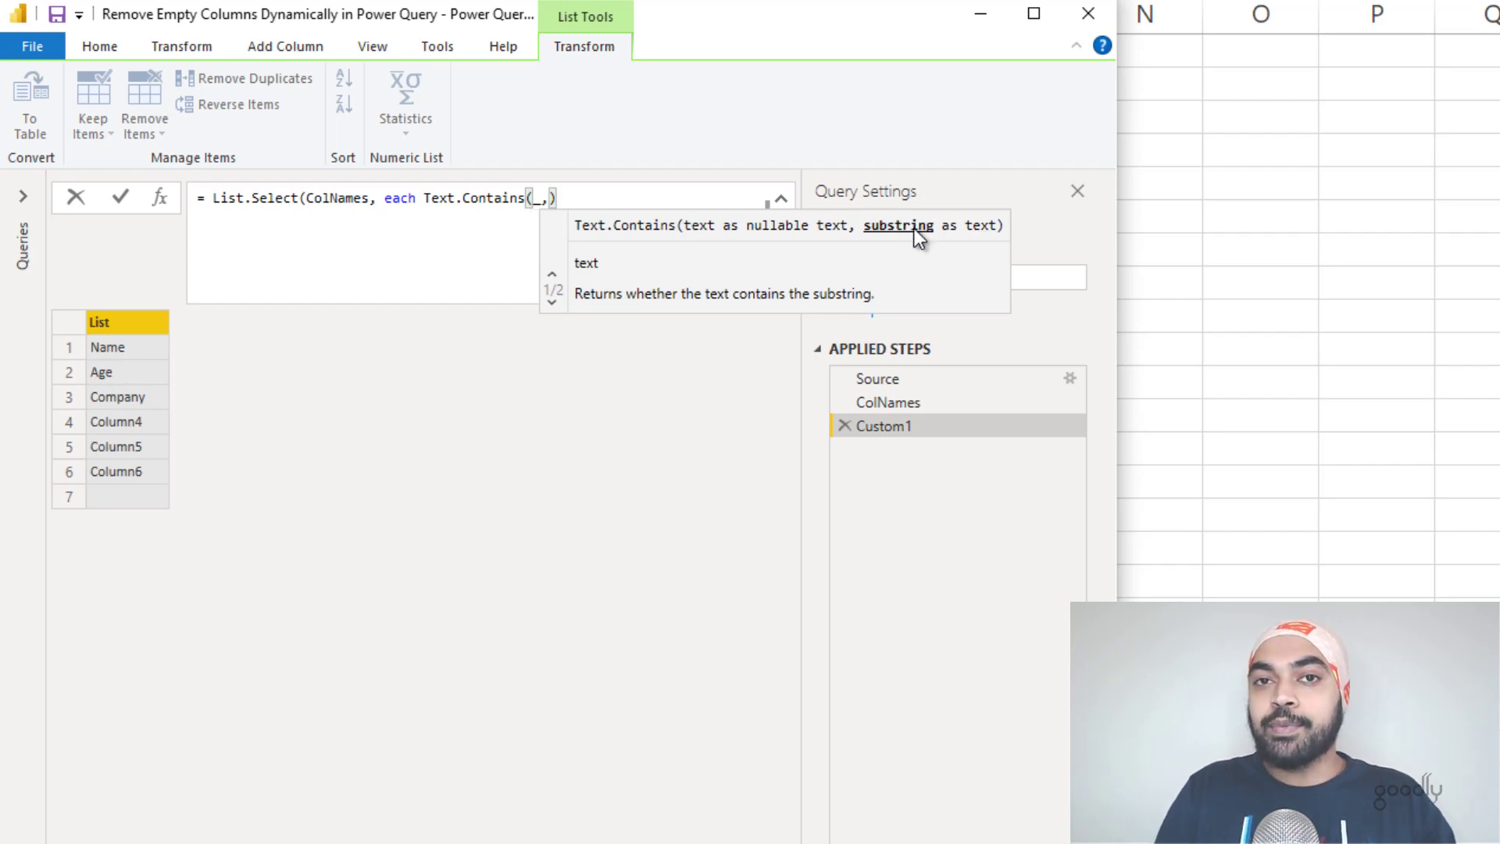
pyautogui.write('"')
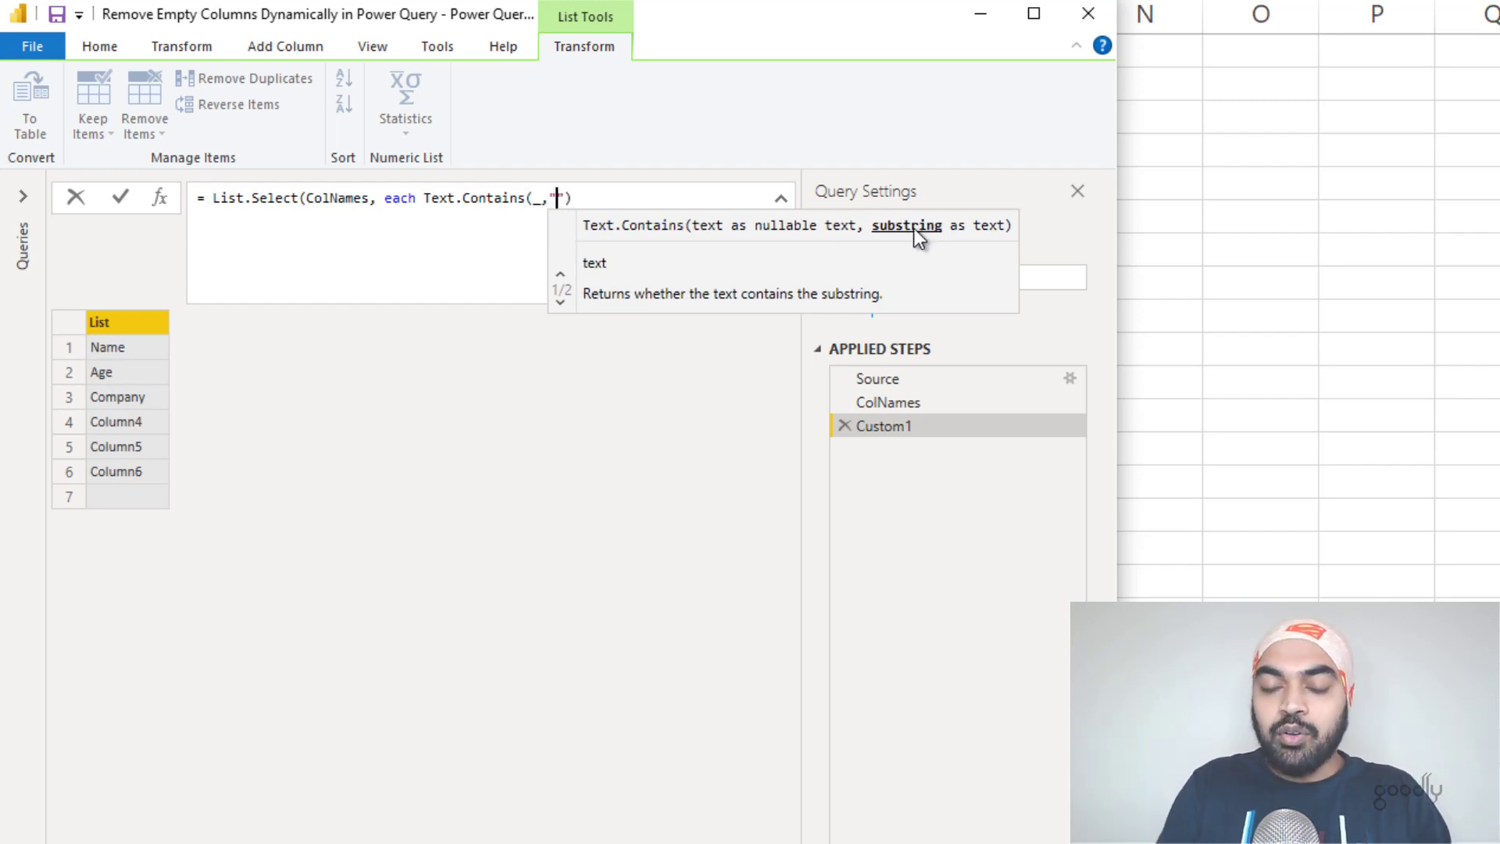
pyautogui.write('Column')
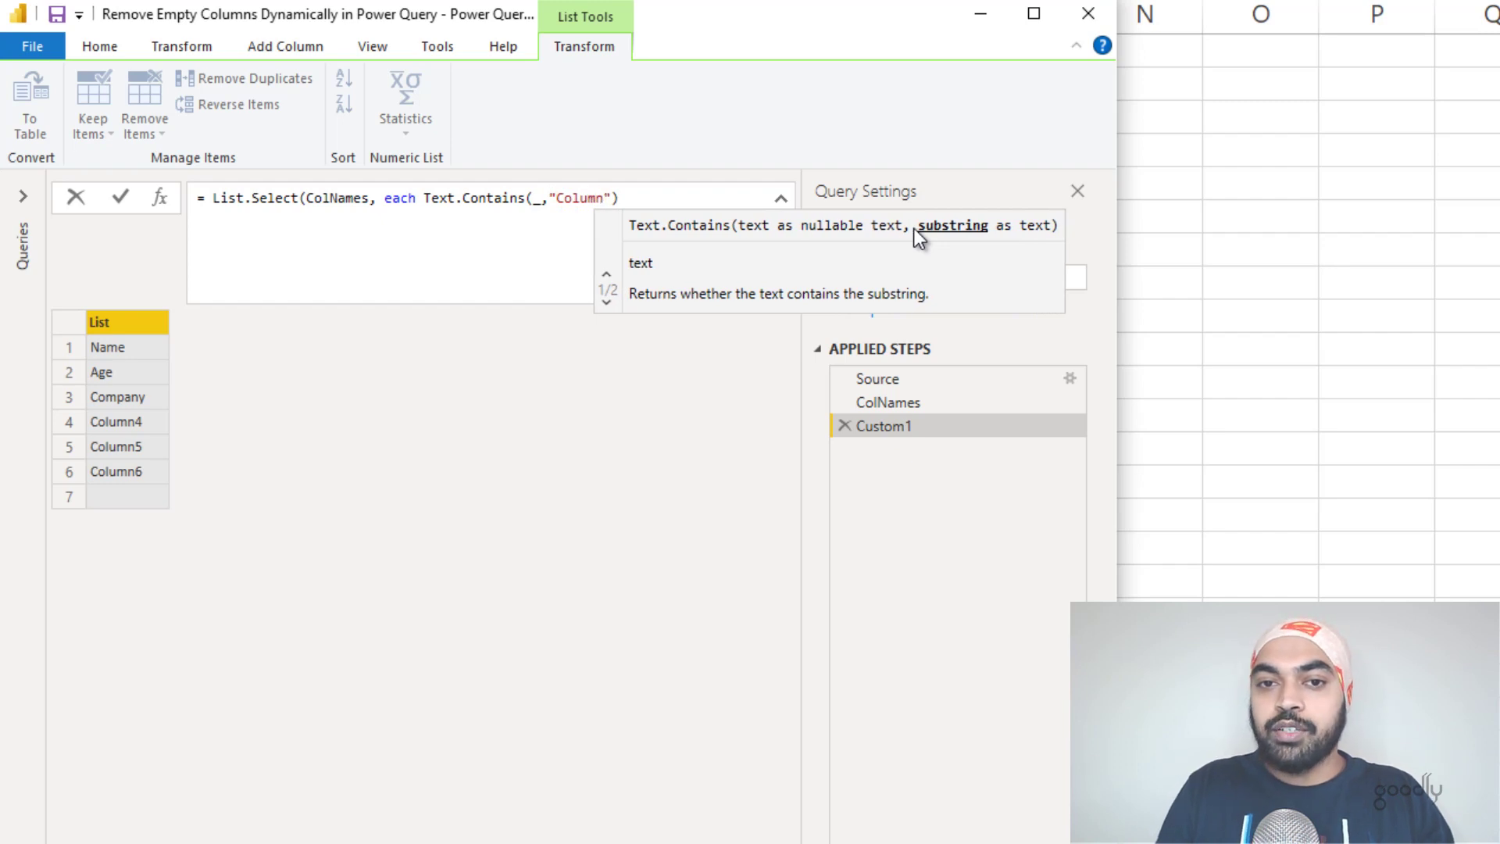
pyautogui.write('"))')
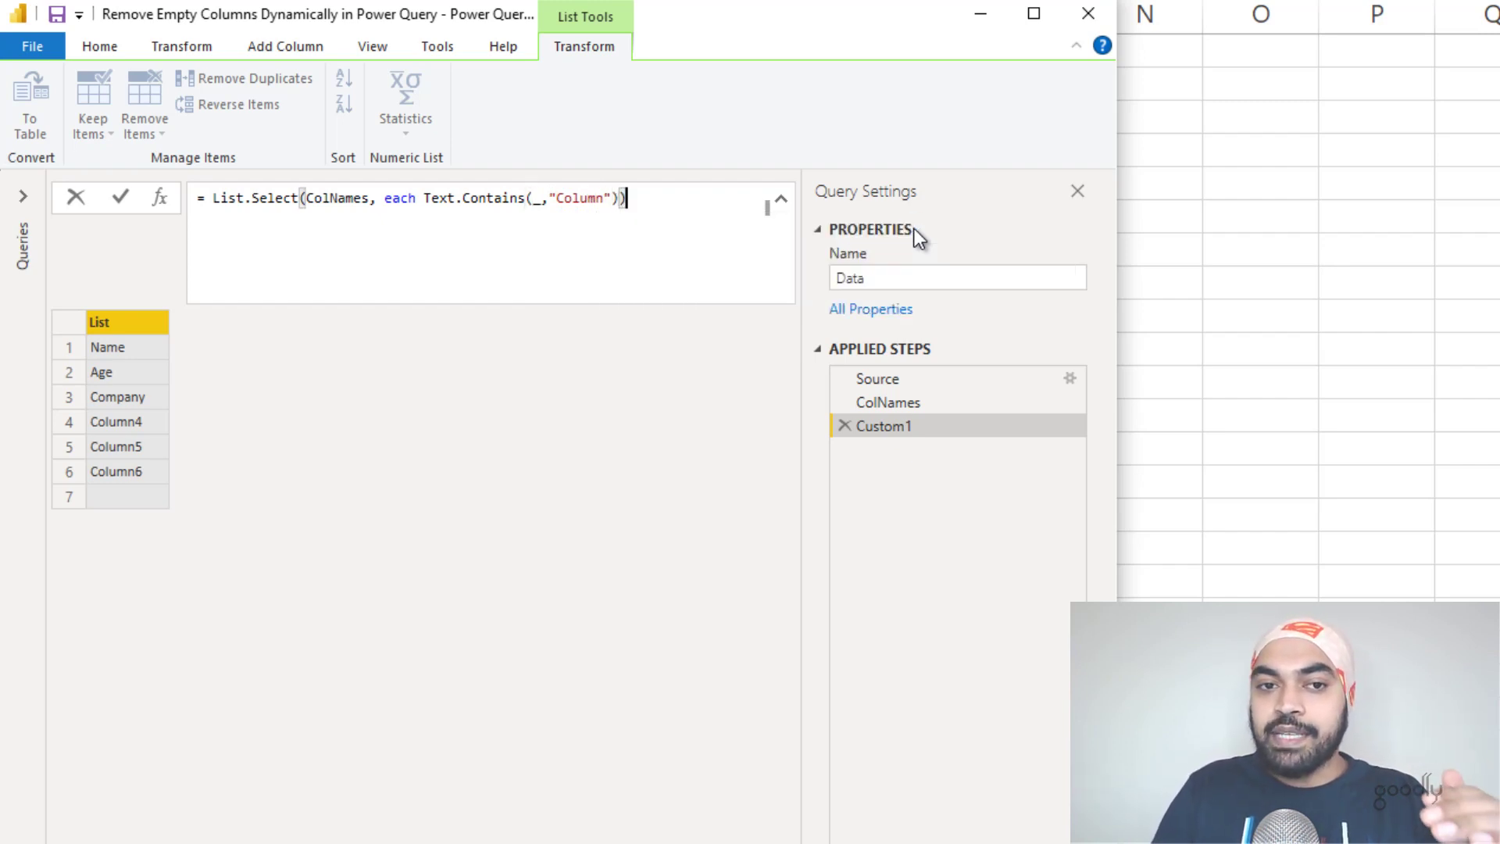
pyautogui.press('Return')
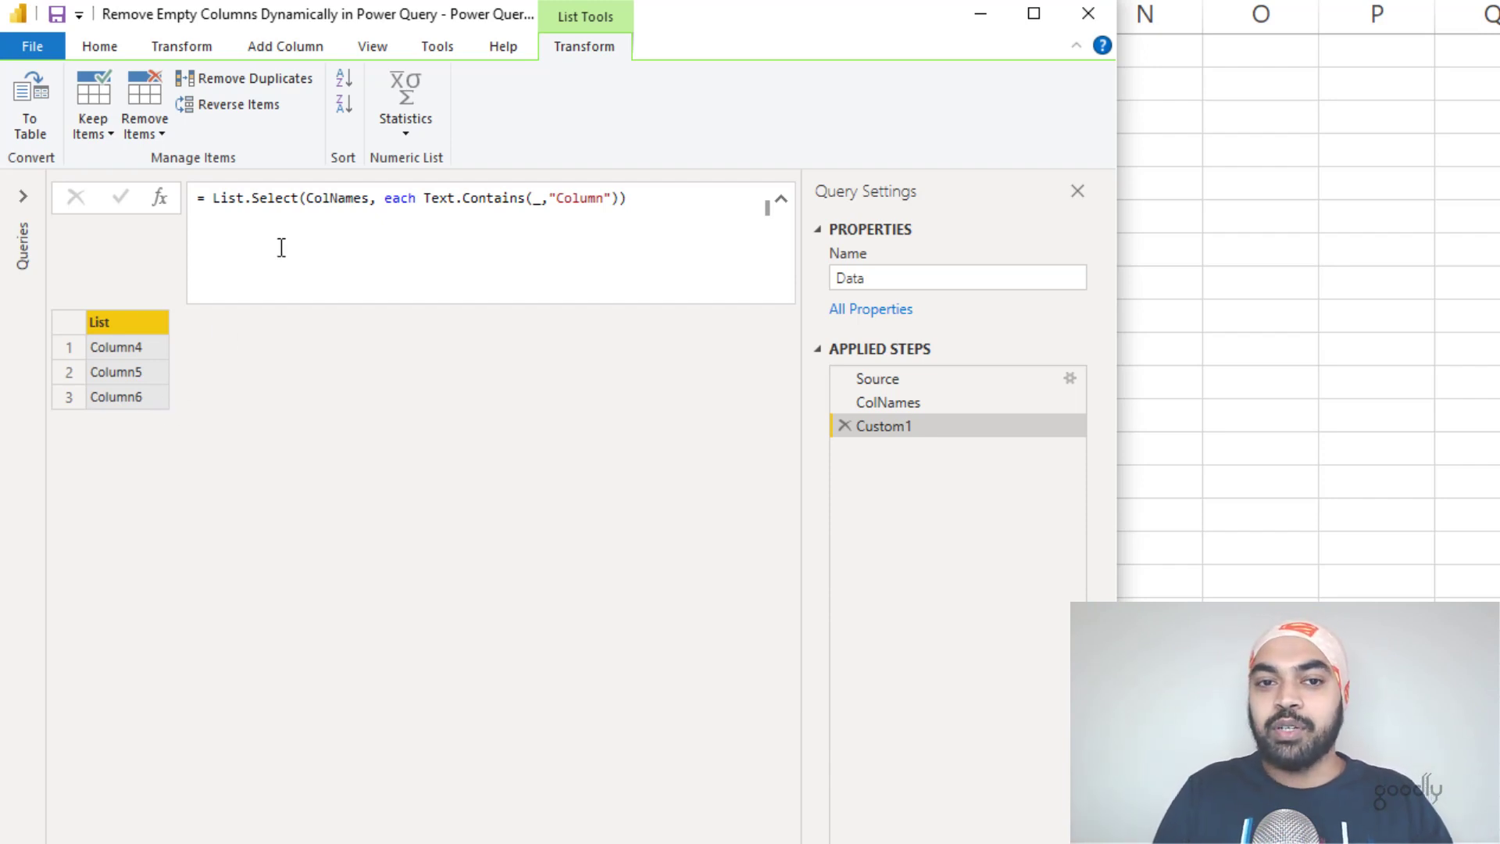
# Negate the filter condition by inserting not before Text.Contains in the List.Select formula
pyautogui.click(422, 197)
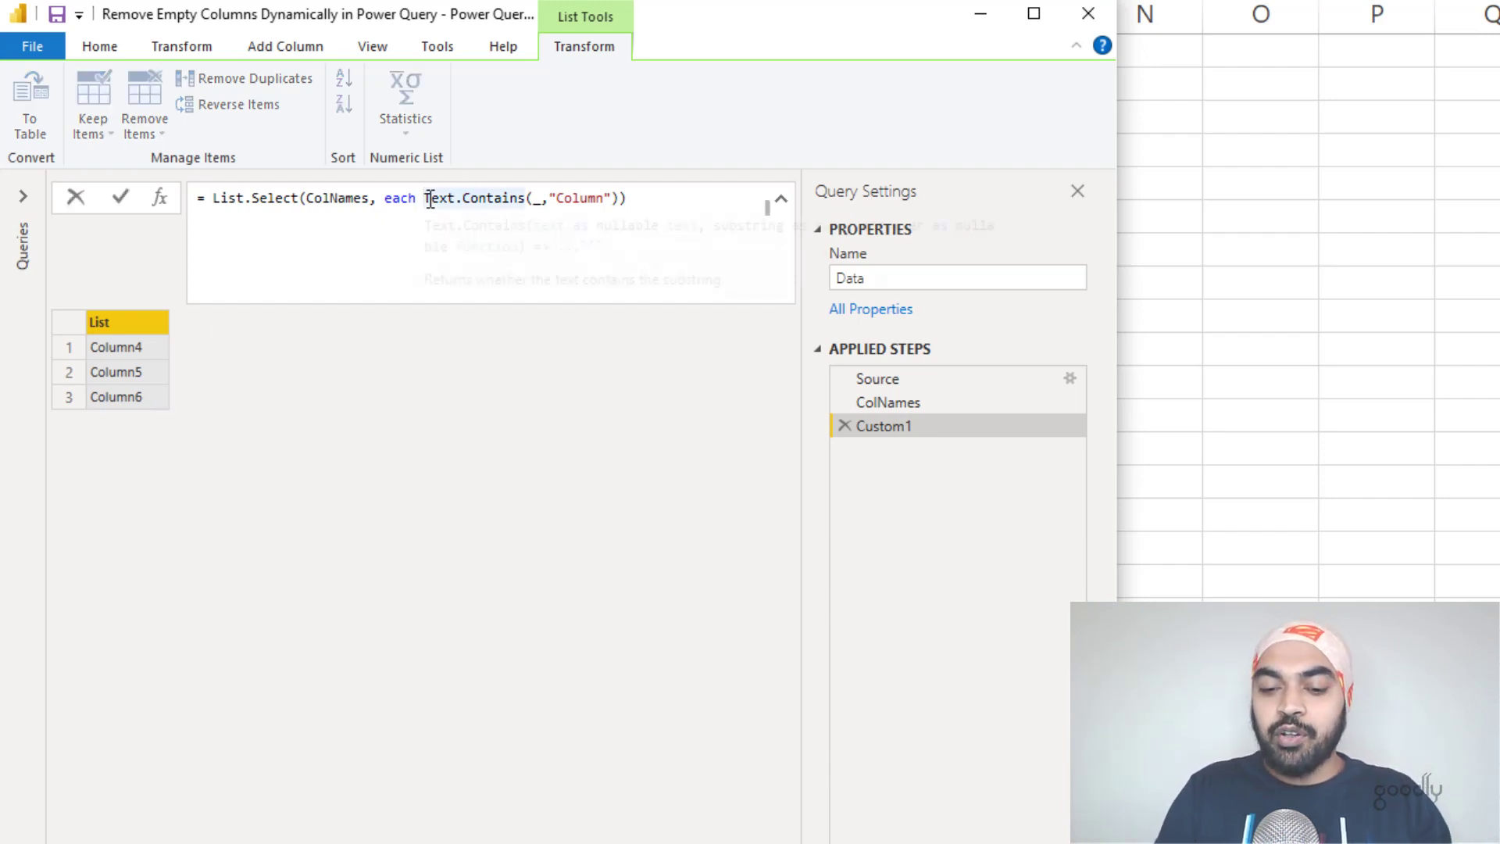
pyautogui.write('not')
pyautogui.press('Right')
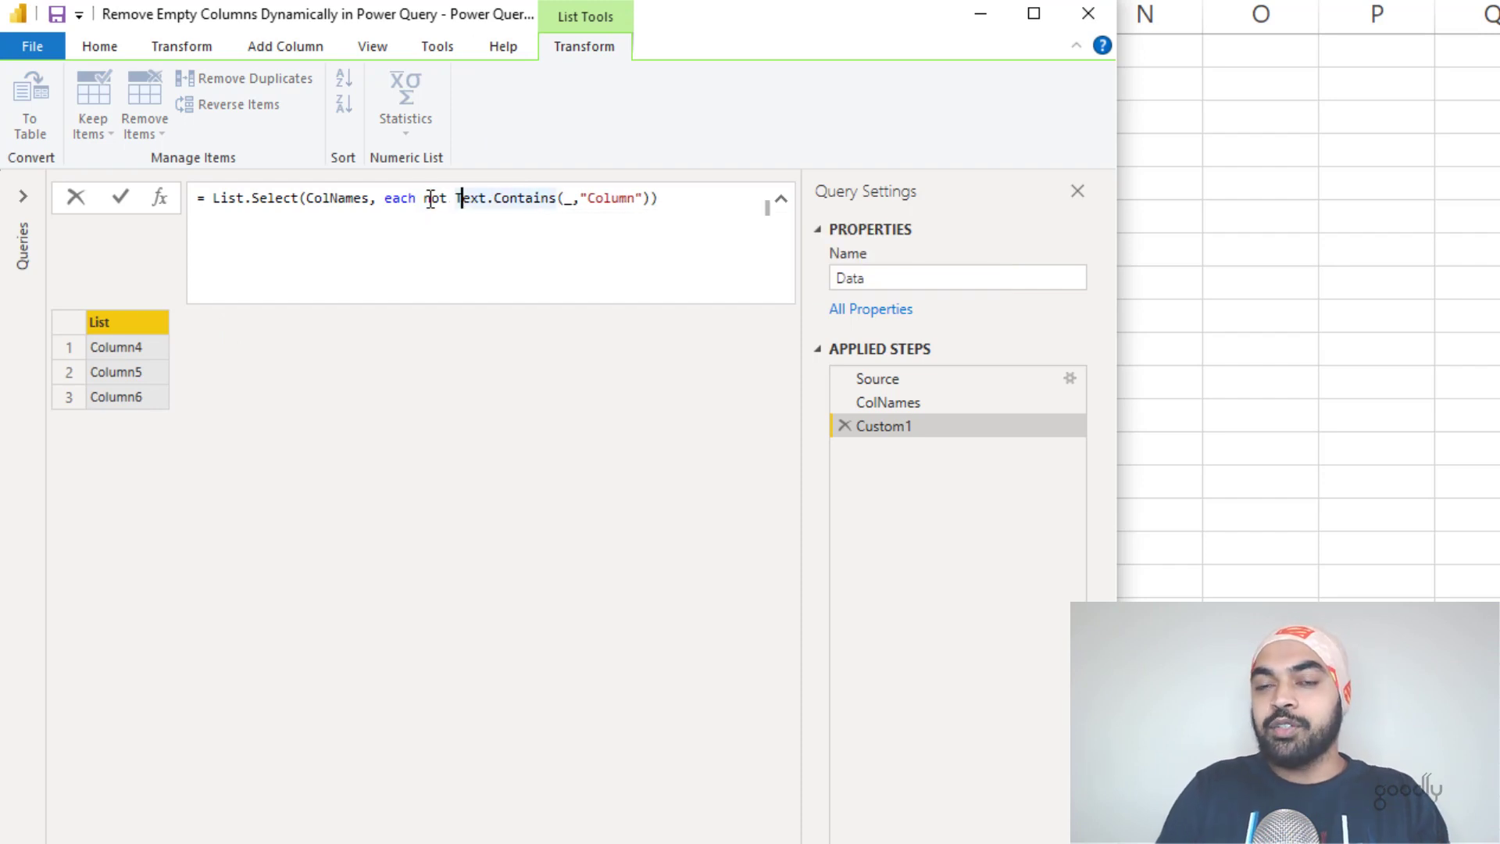
pyautogui.press('Return')
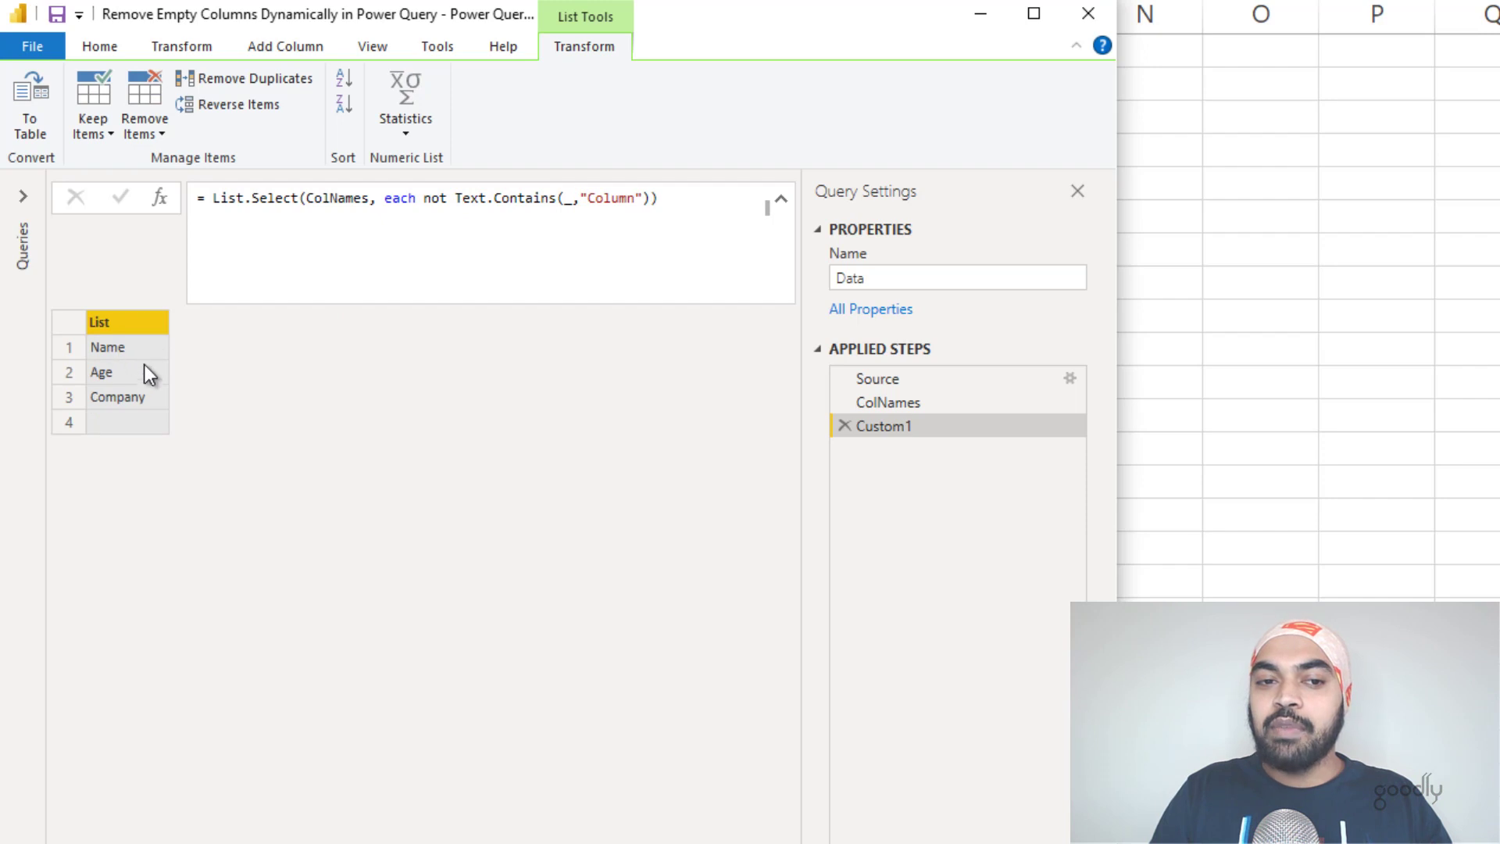
# Inspect the blank item in the list, then extend the filter condition with and _ <> " "
pyautogui.click(141, 422)
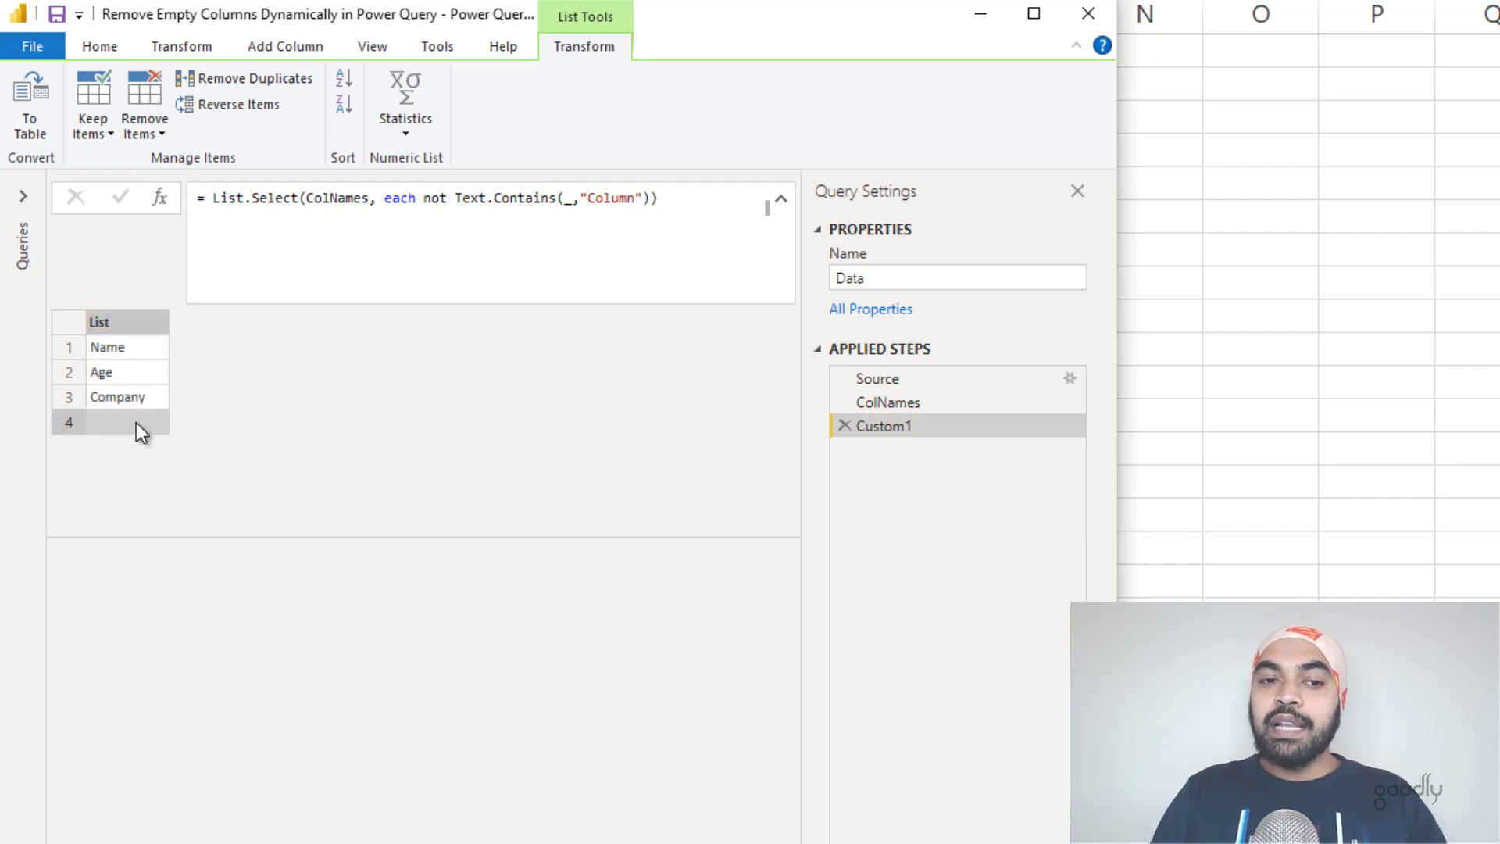
pyautogui.click(129, 588)
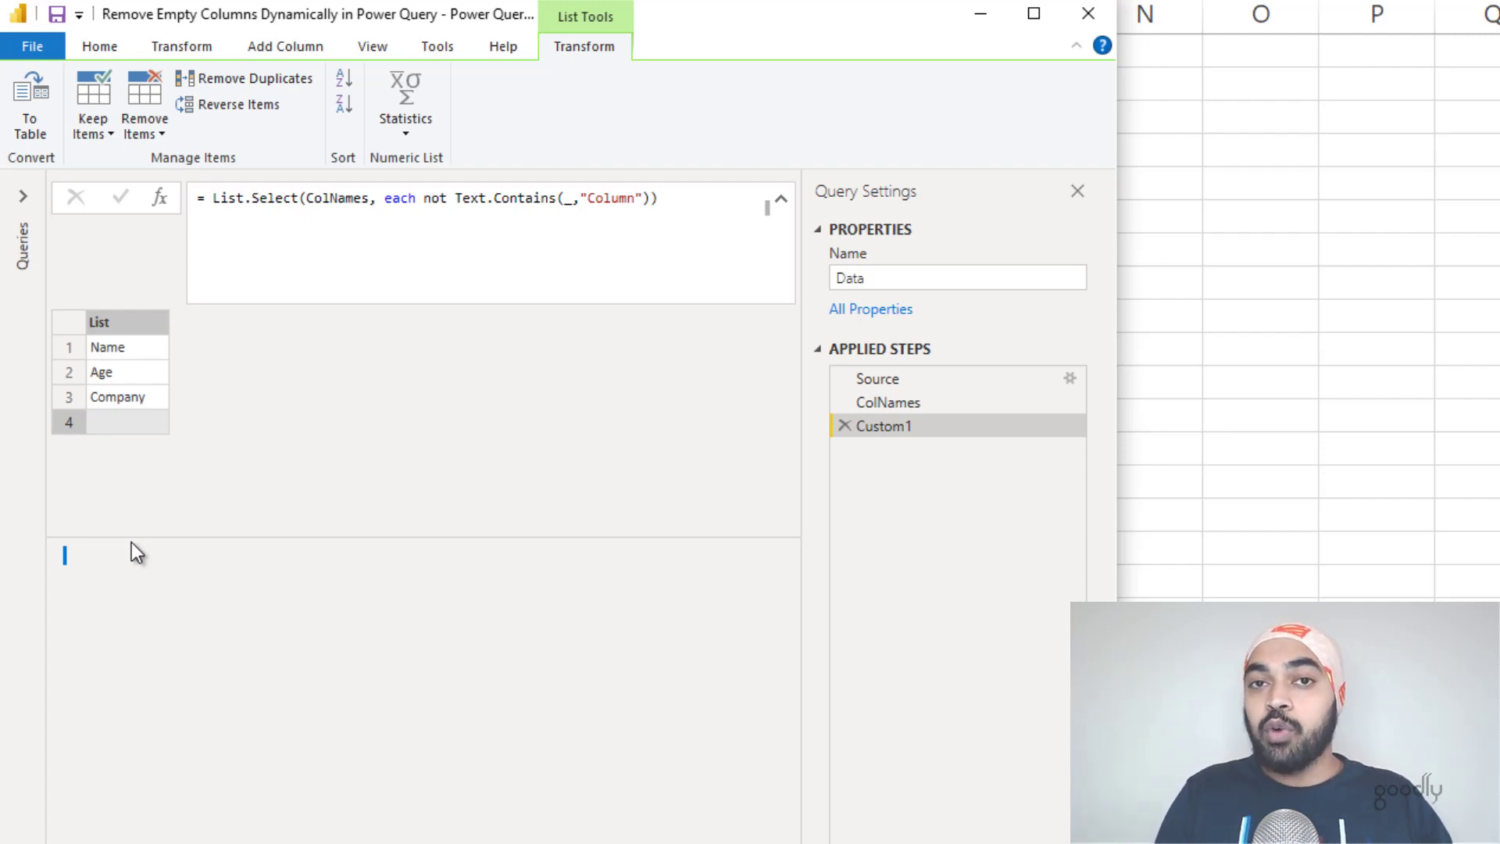
pyautogui.click(708, 207)
pyautogui.write('and ')
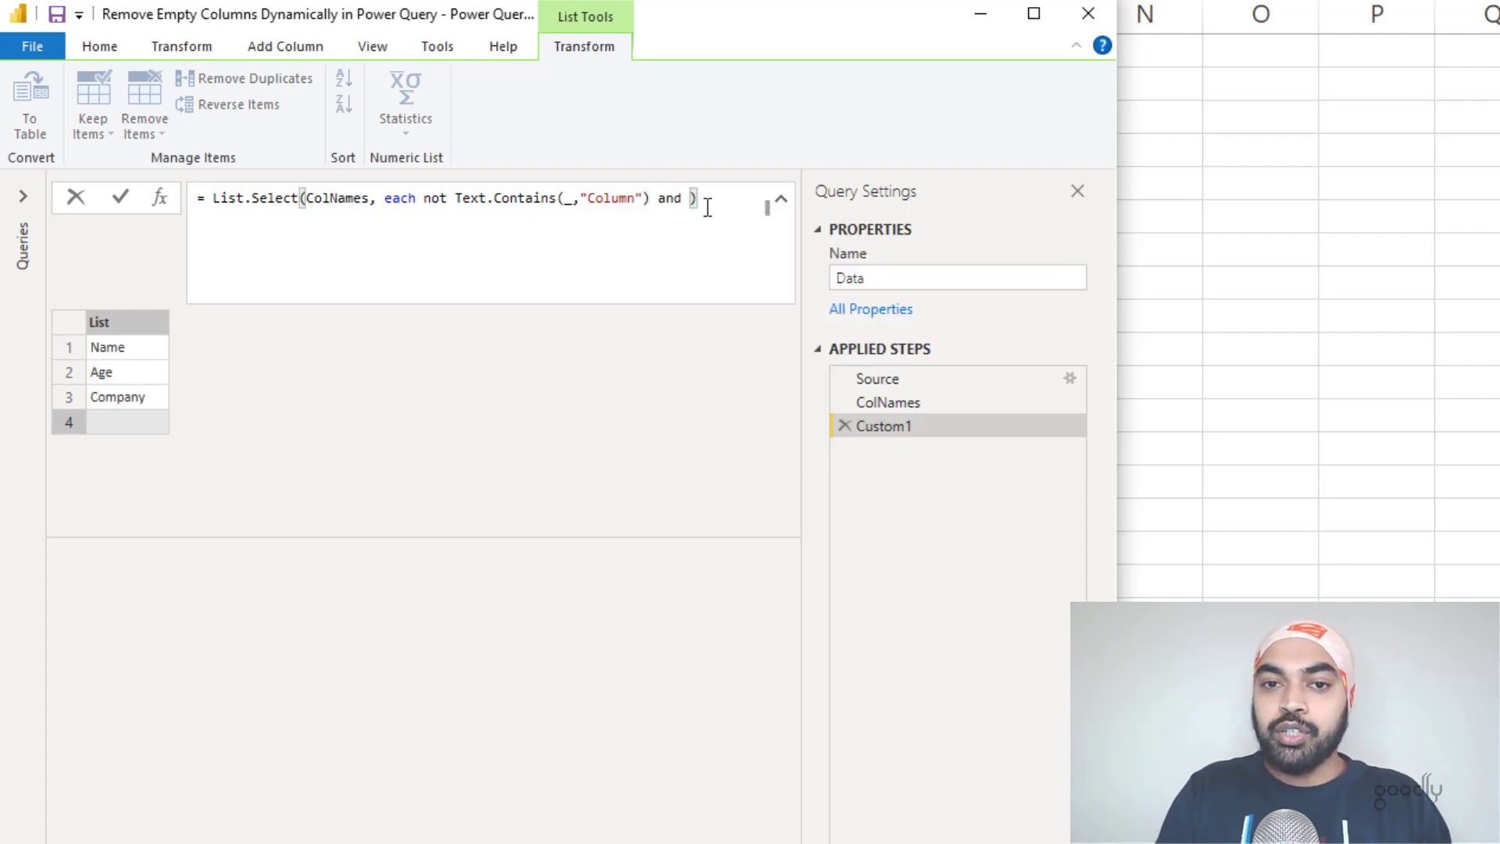
pyautogui.write('_')
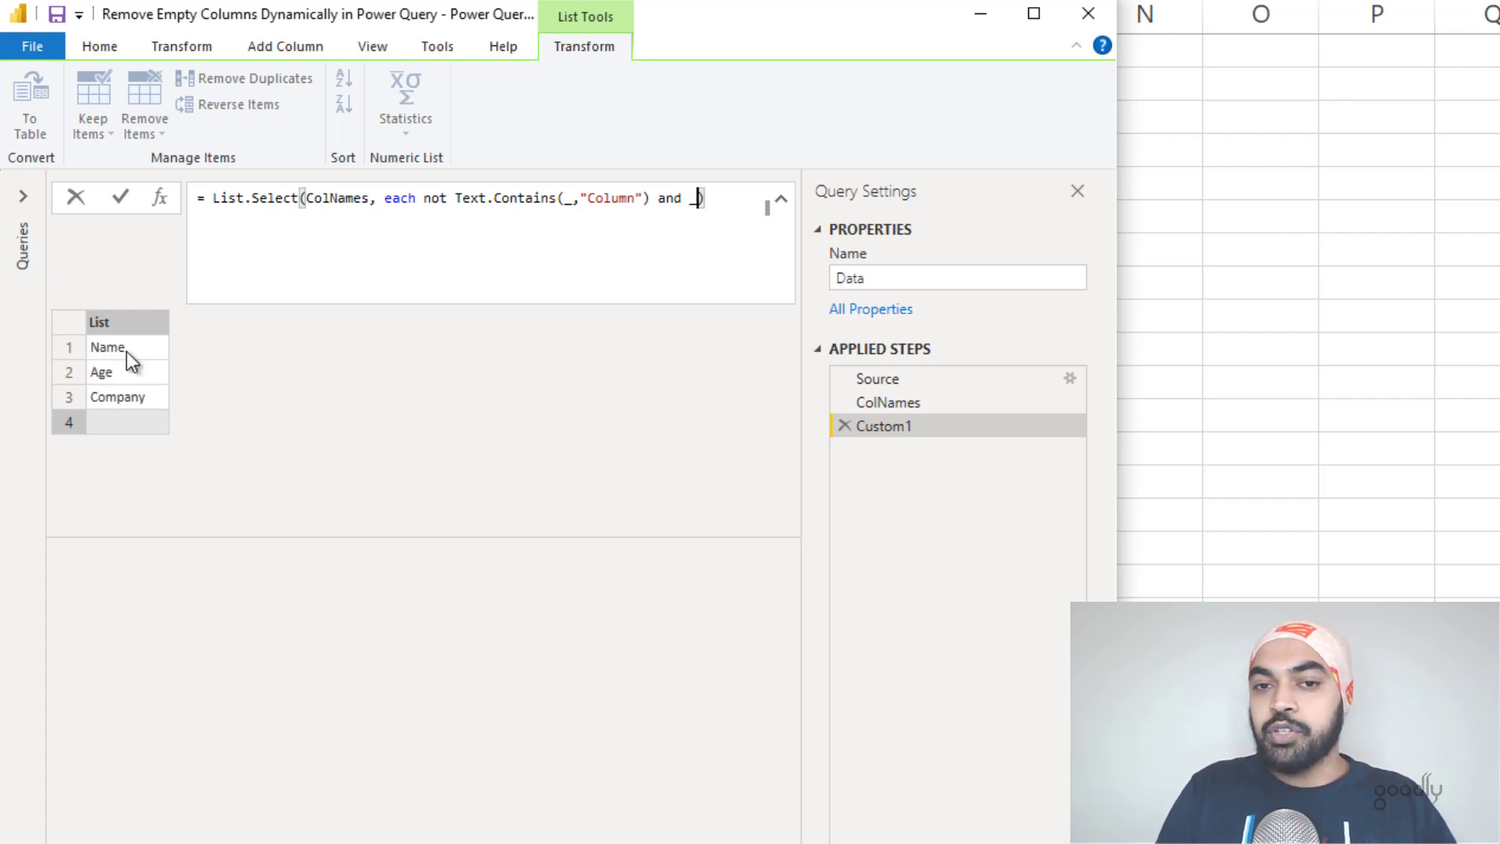
pyautogui.write(' <> ')
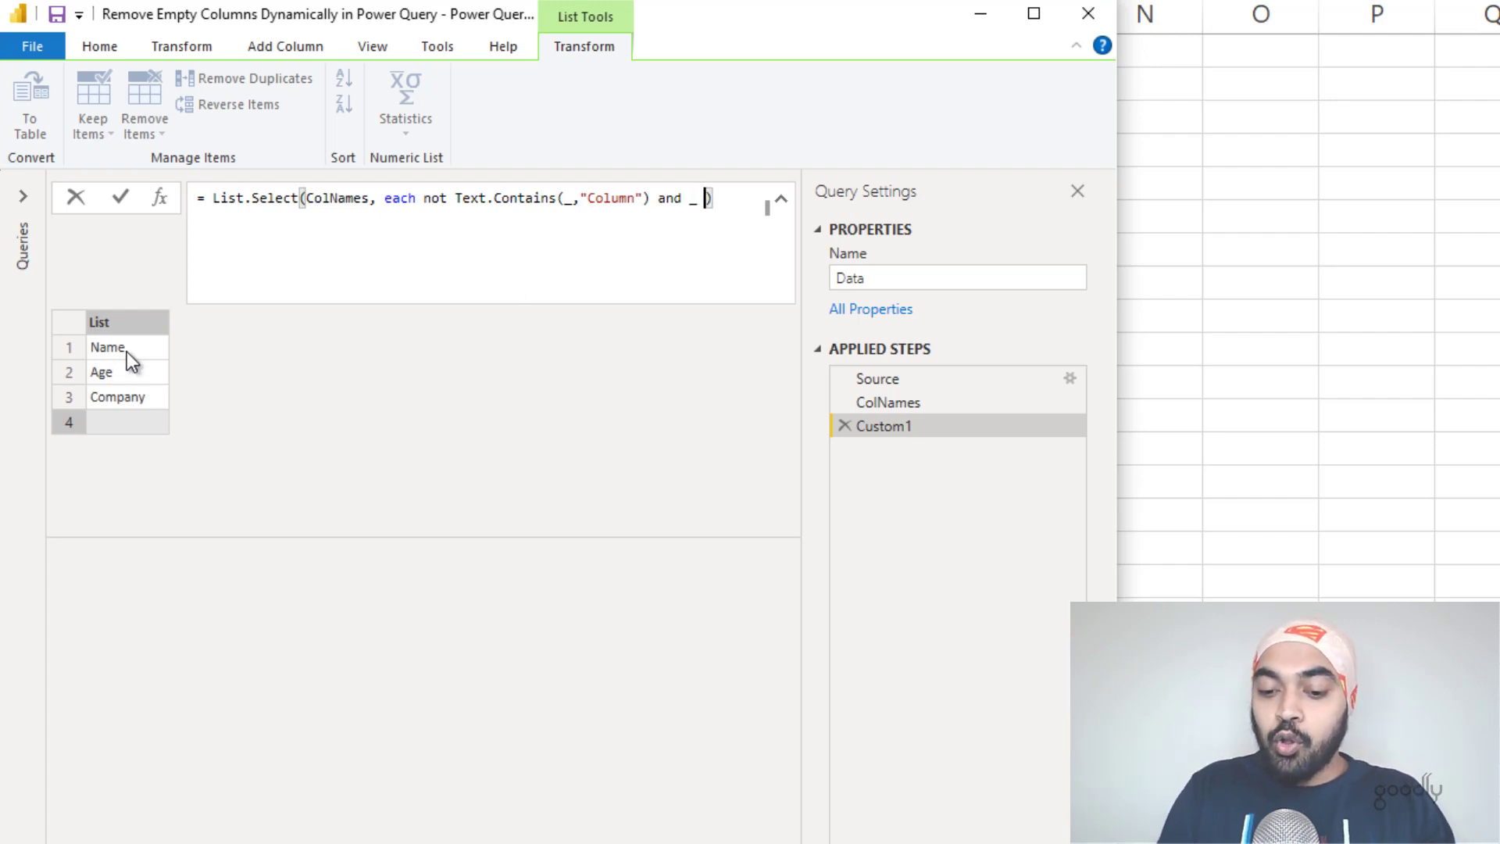
pyautogui.write('"')
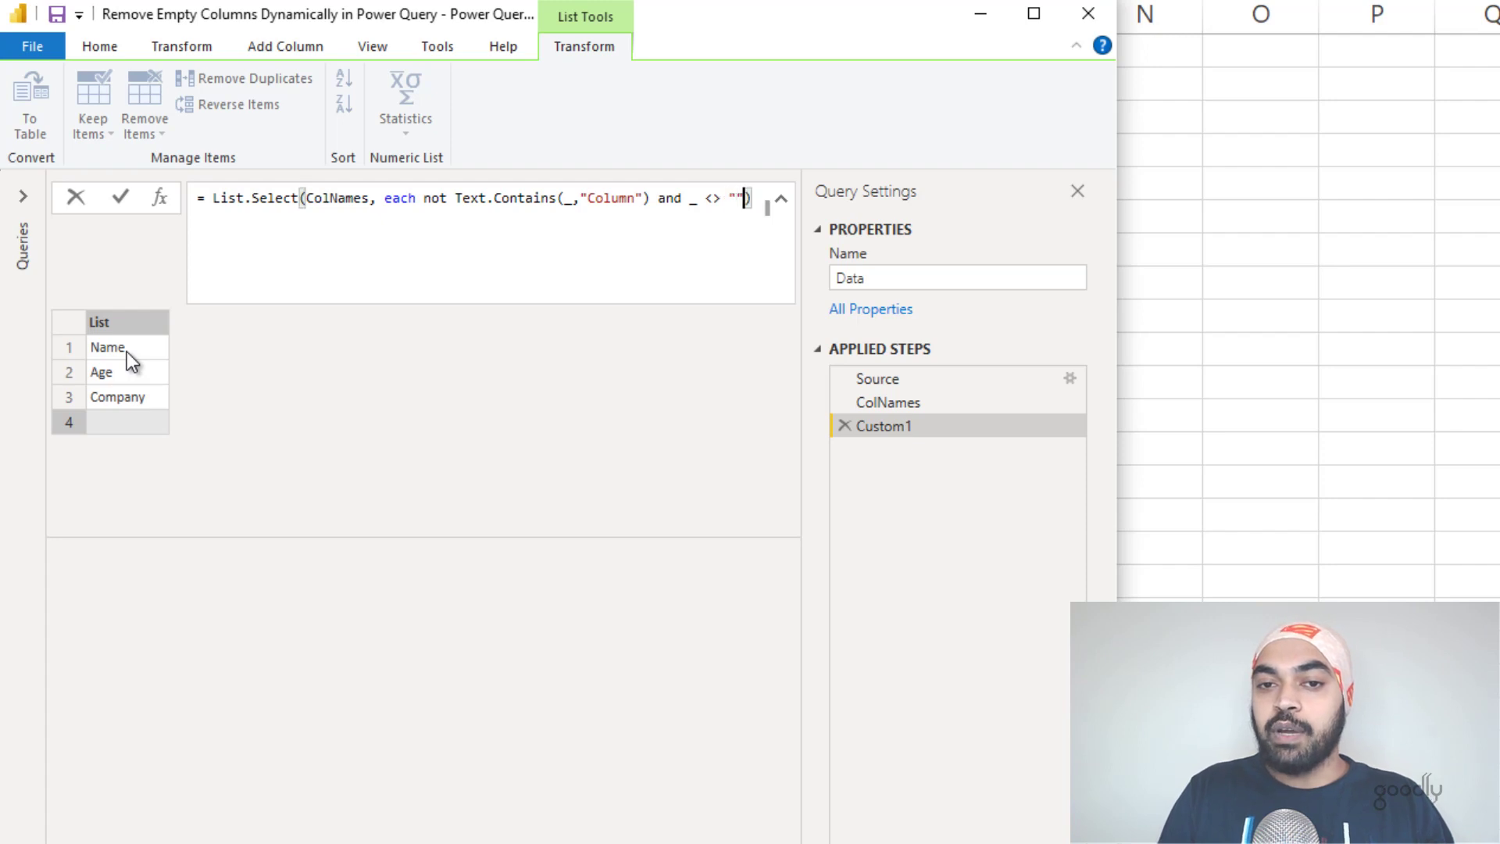
pyautogui.write(' "')
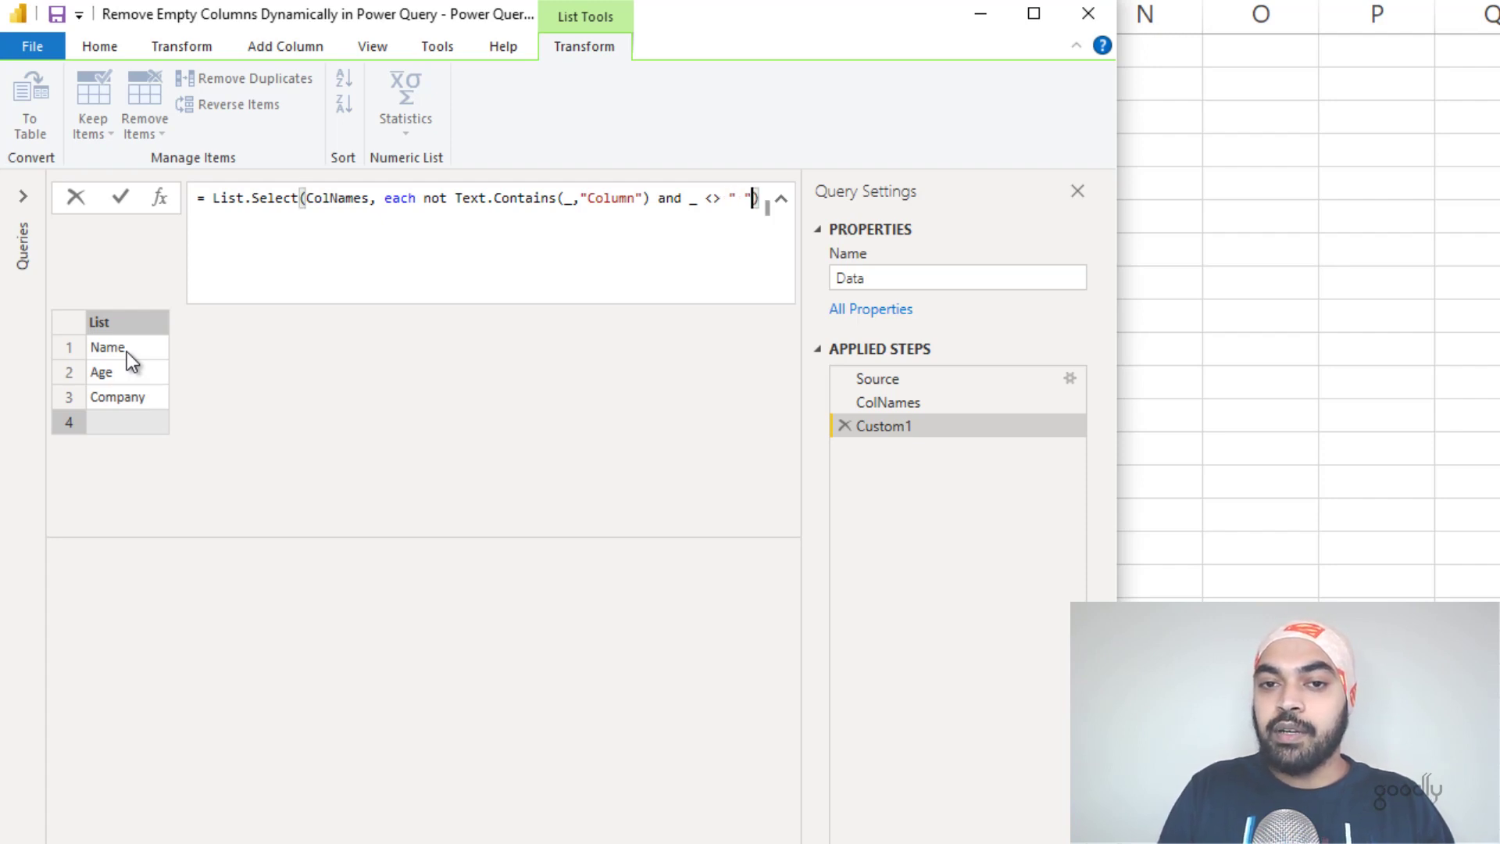
pyautogui.click(126, 352)
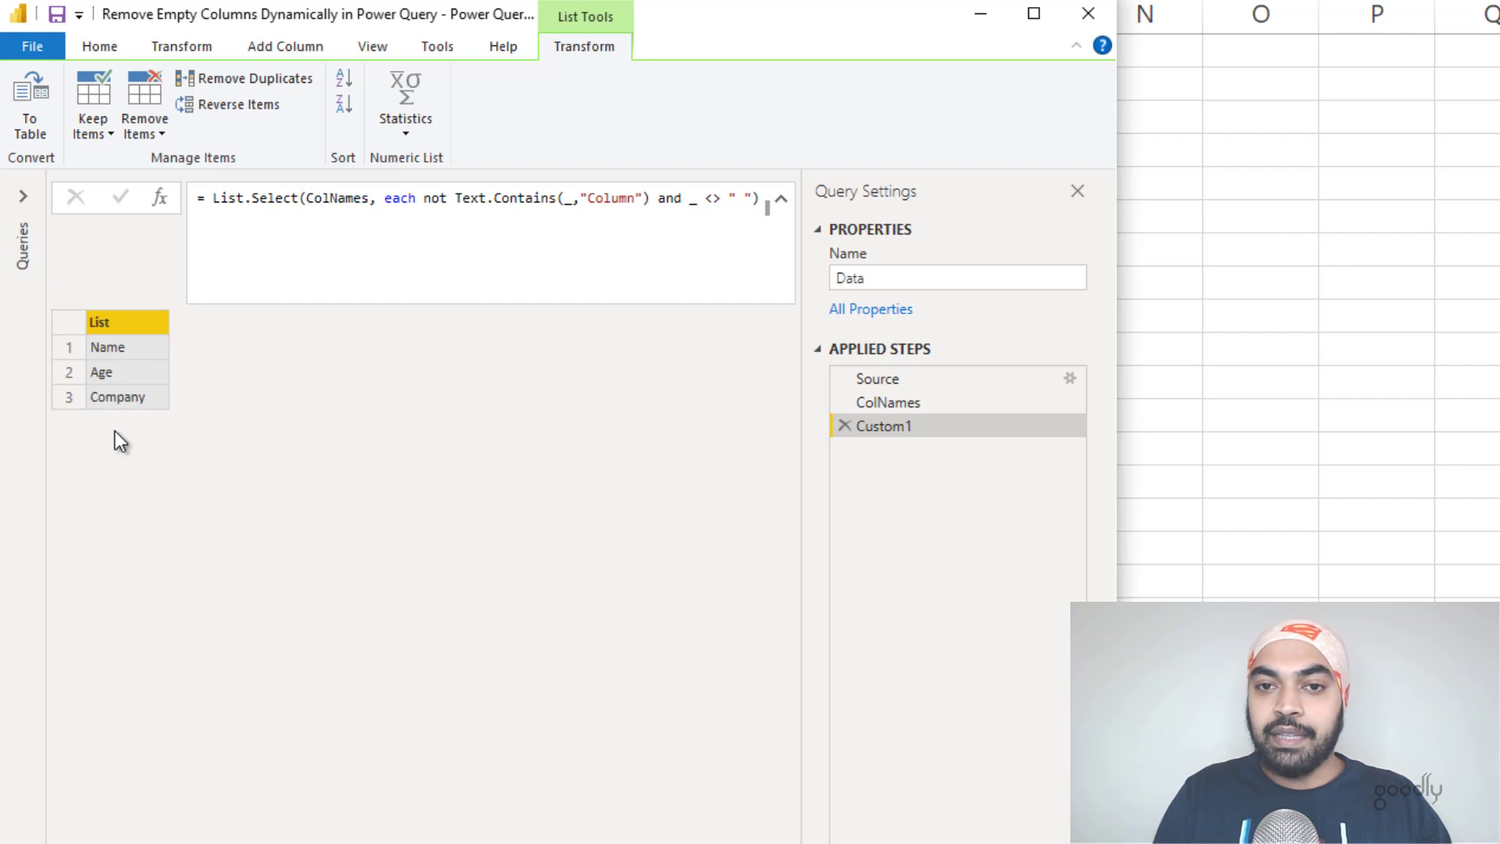
# Add the condition and _ <> "" on a new line of the List.Select formula to exclude empty text
pyautogui.click(754, 197)
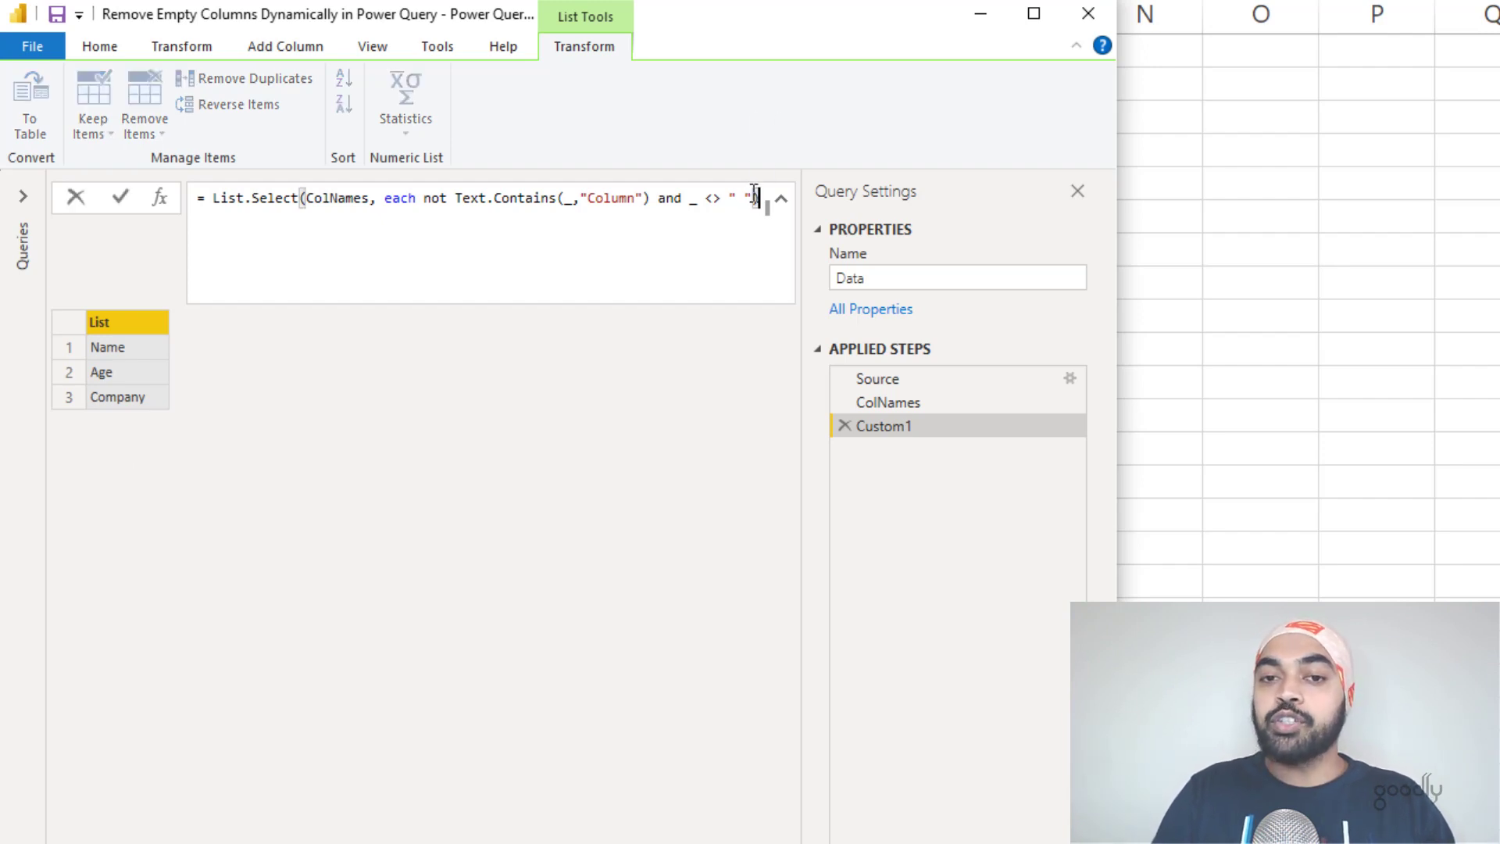
pyautogui.hotkey('shift', 'Return')
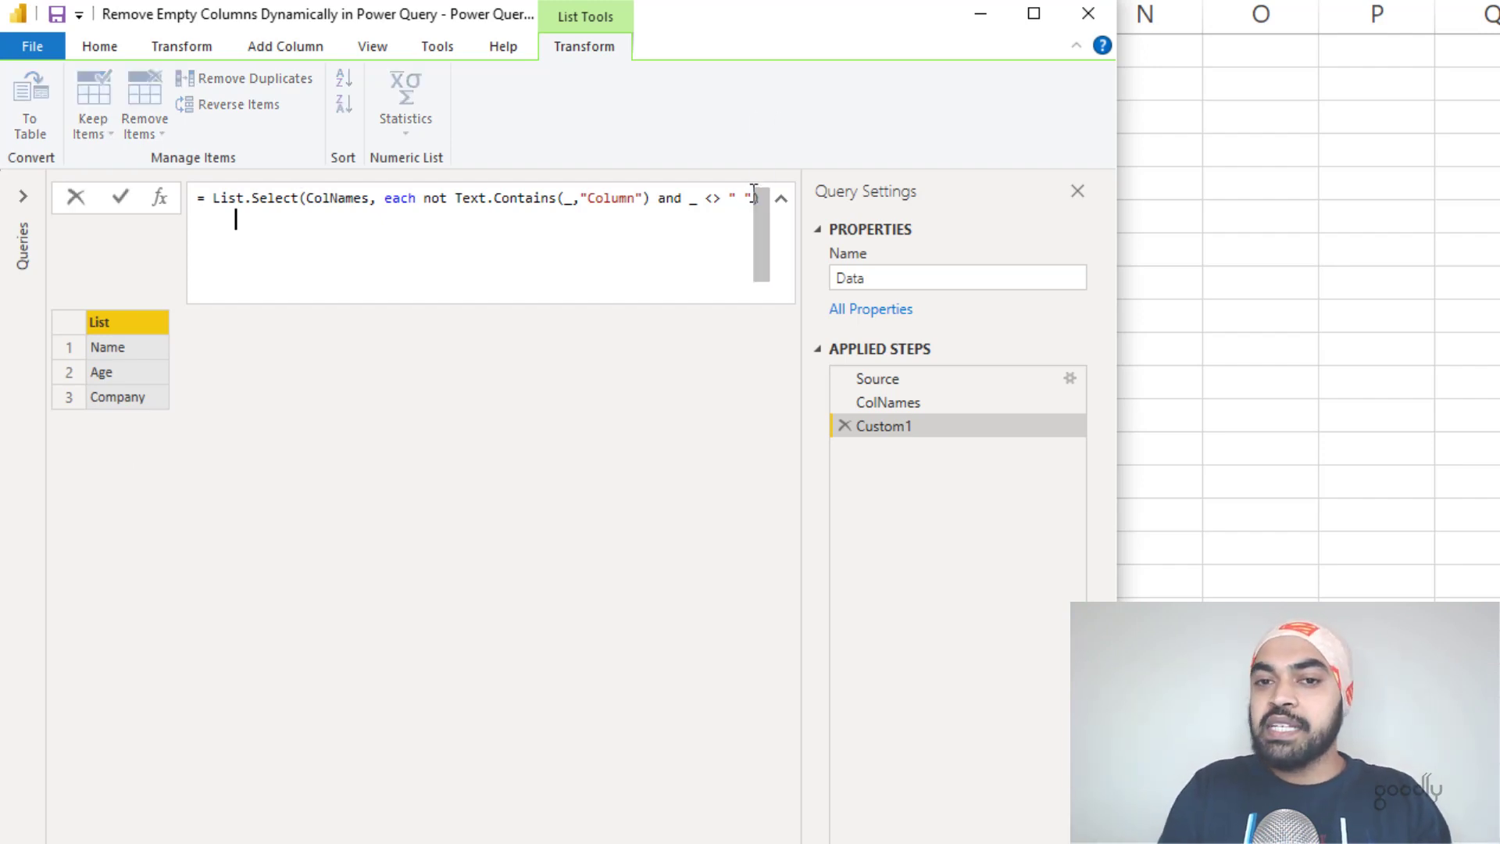
pyautogui.write('and ')
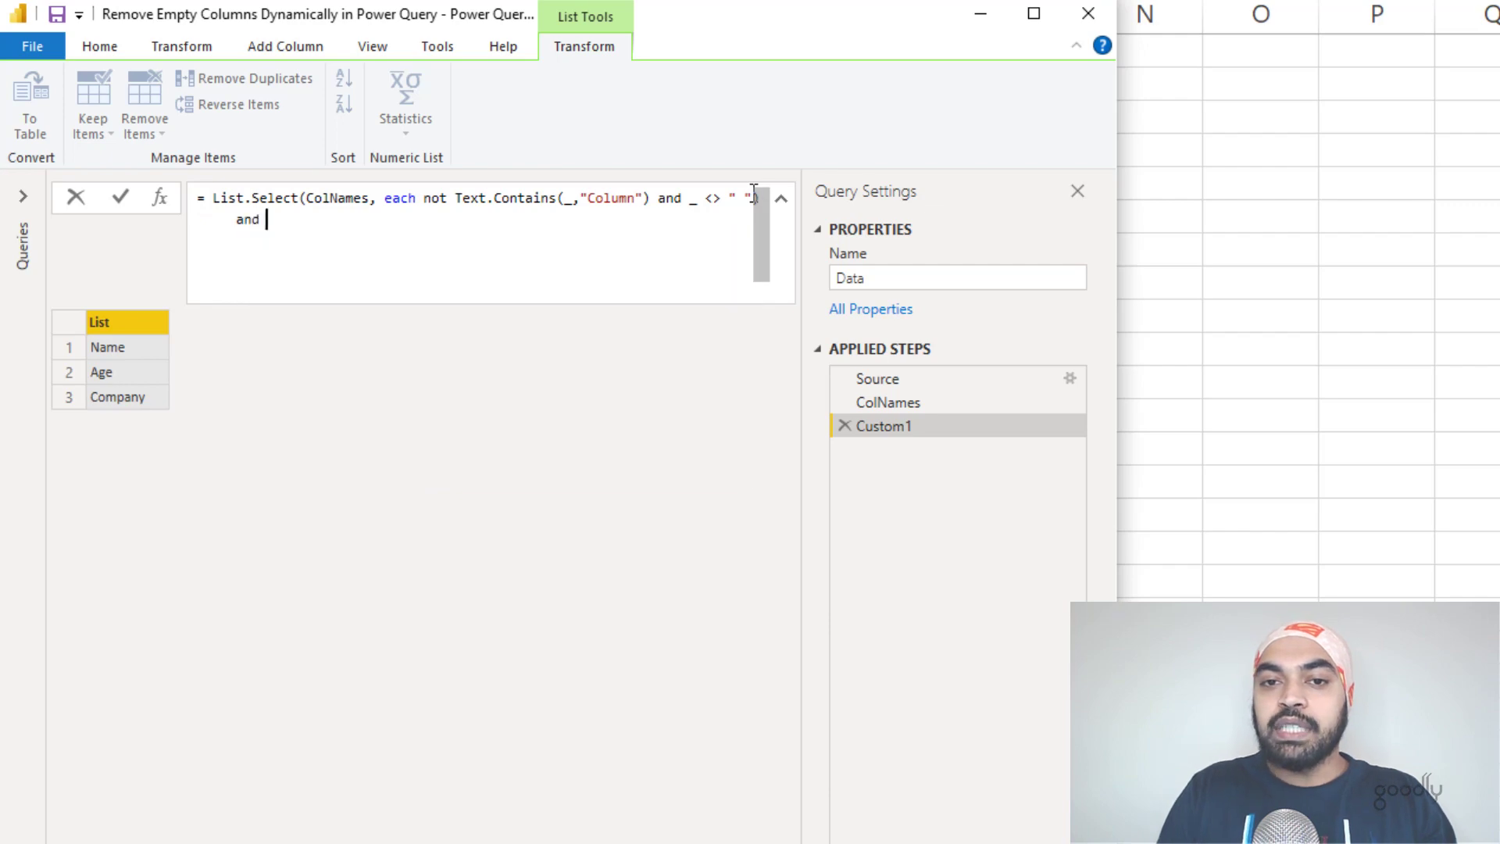
pyautogui.write('_')
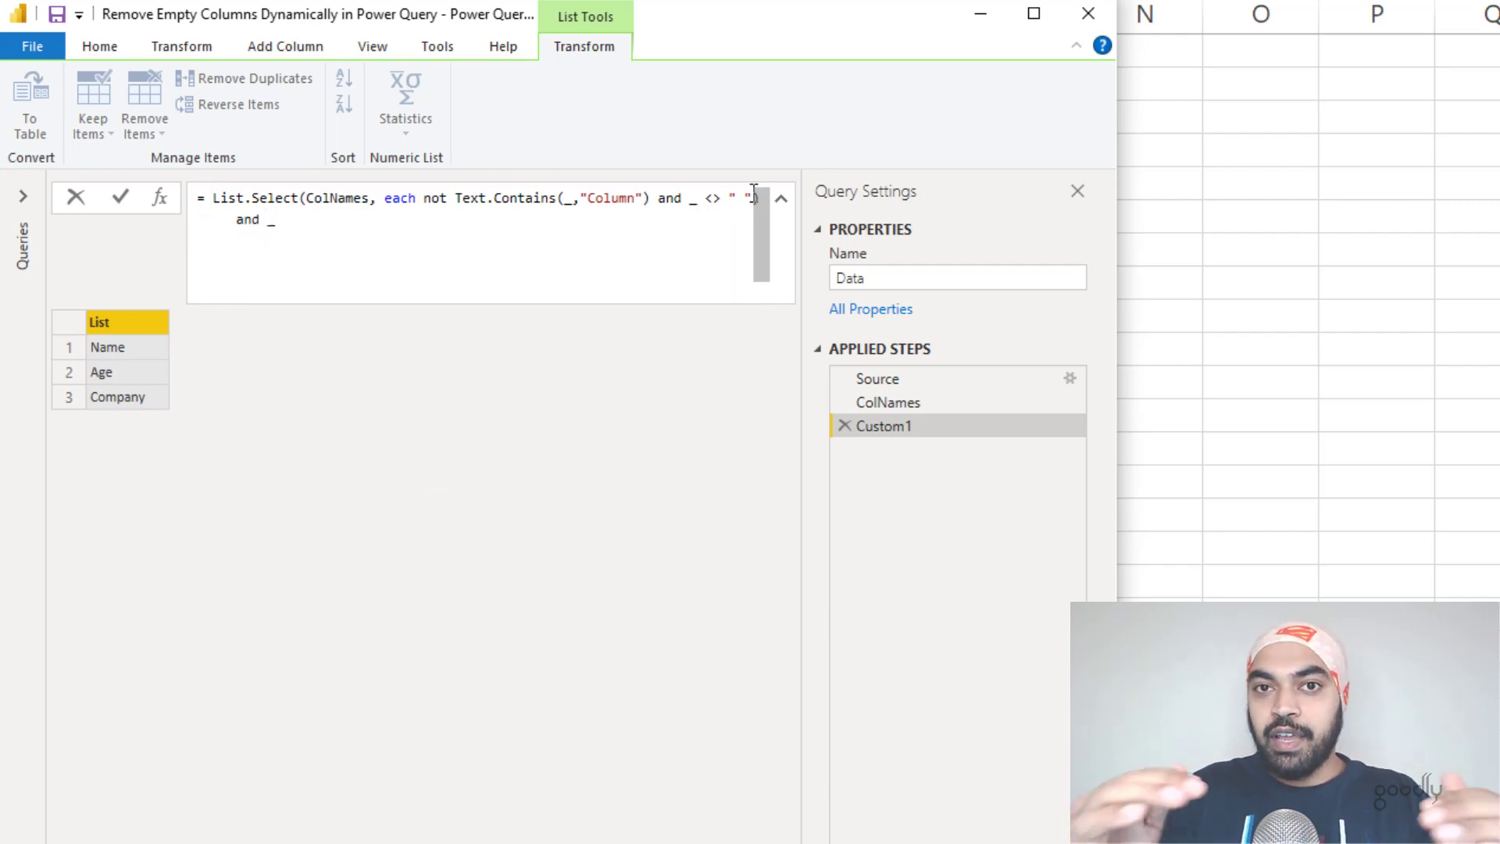
pyautogui.write(' <>')
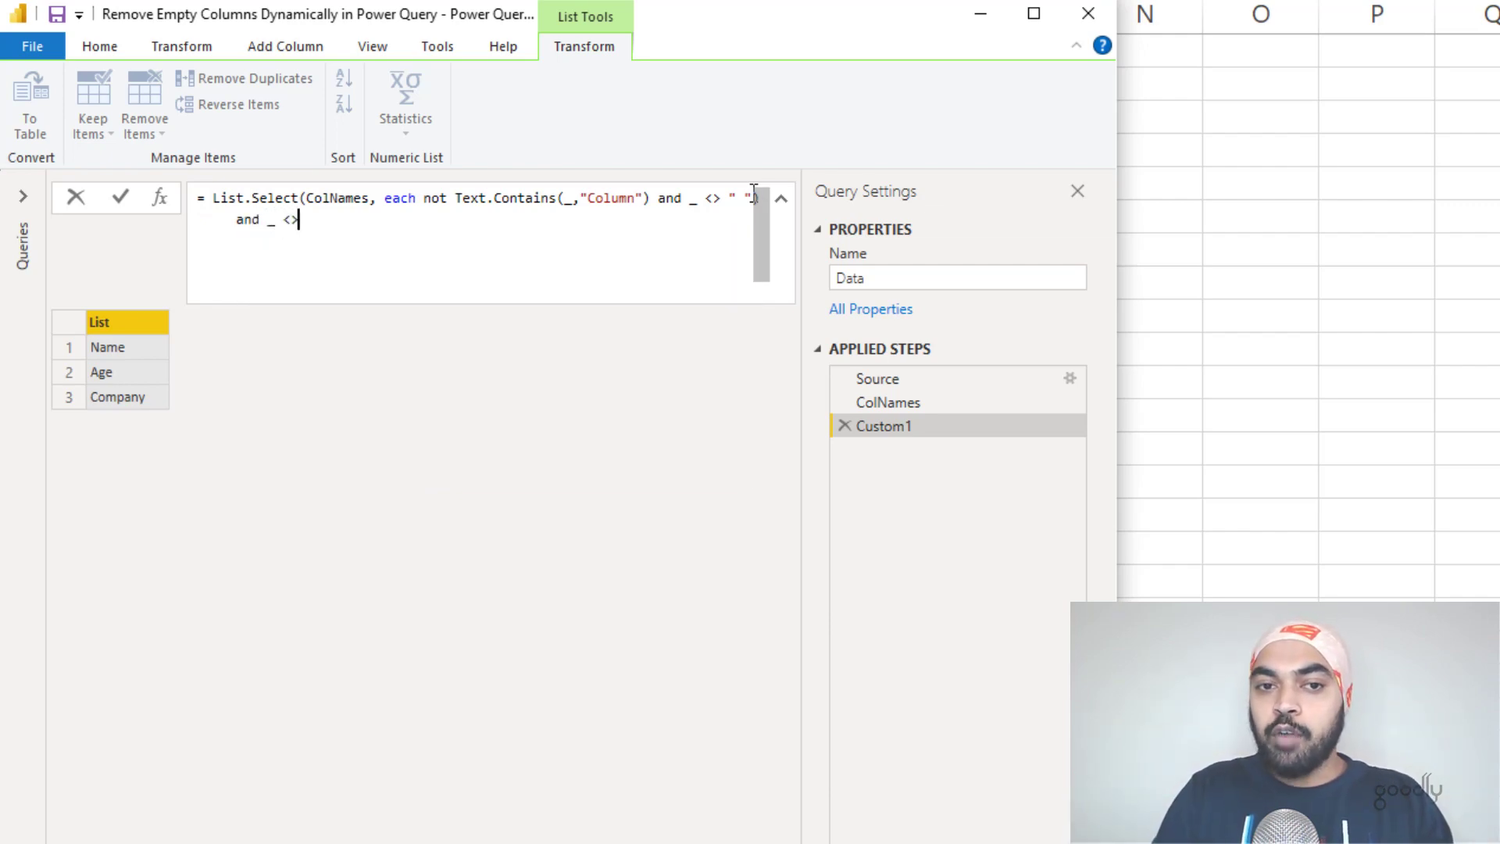
pyautogui.write(' ""')
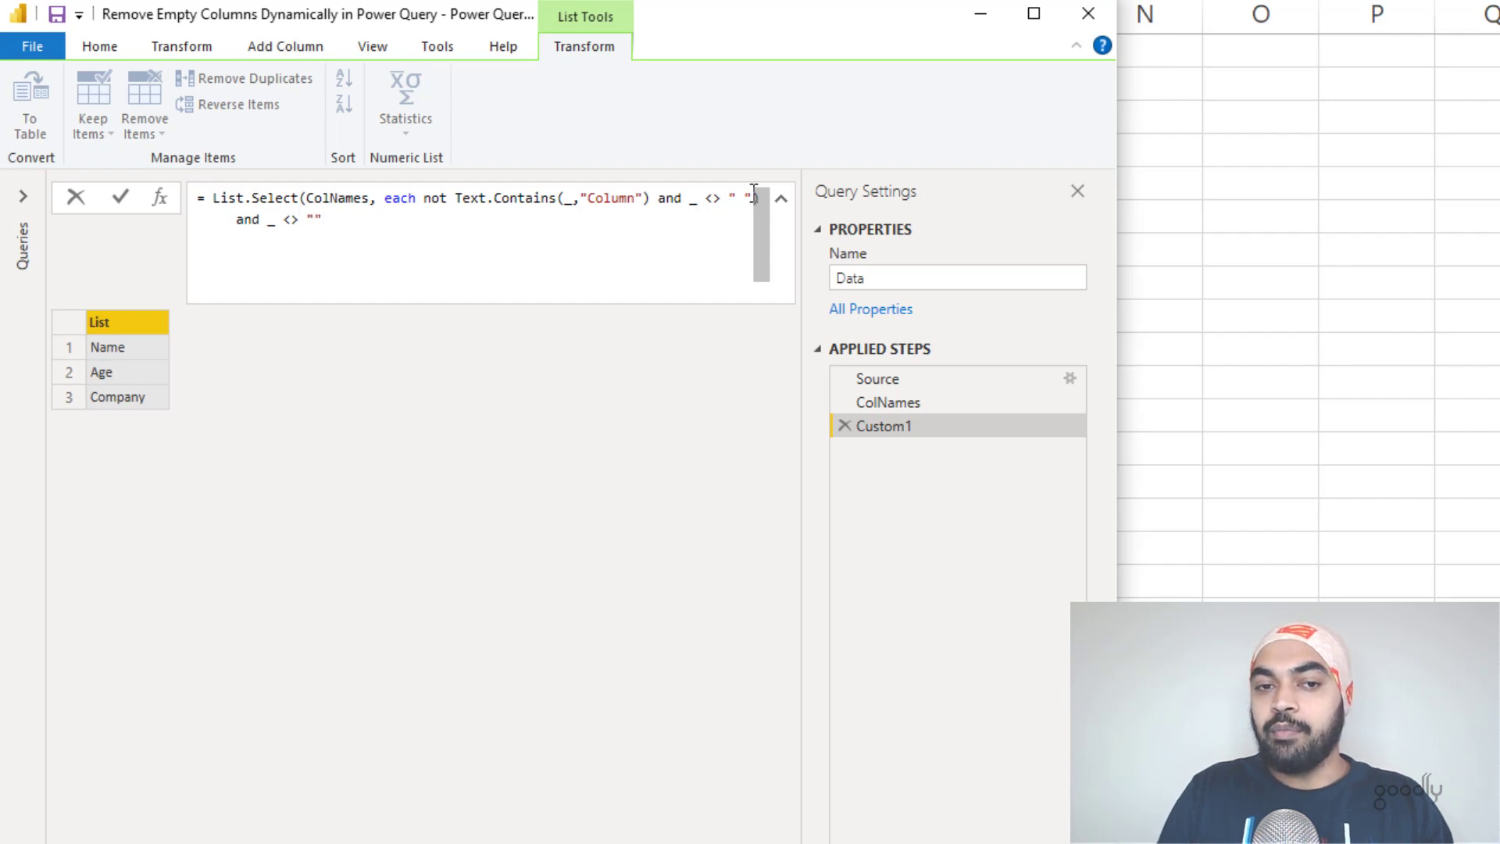
pyautogui.write(')')
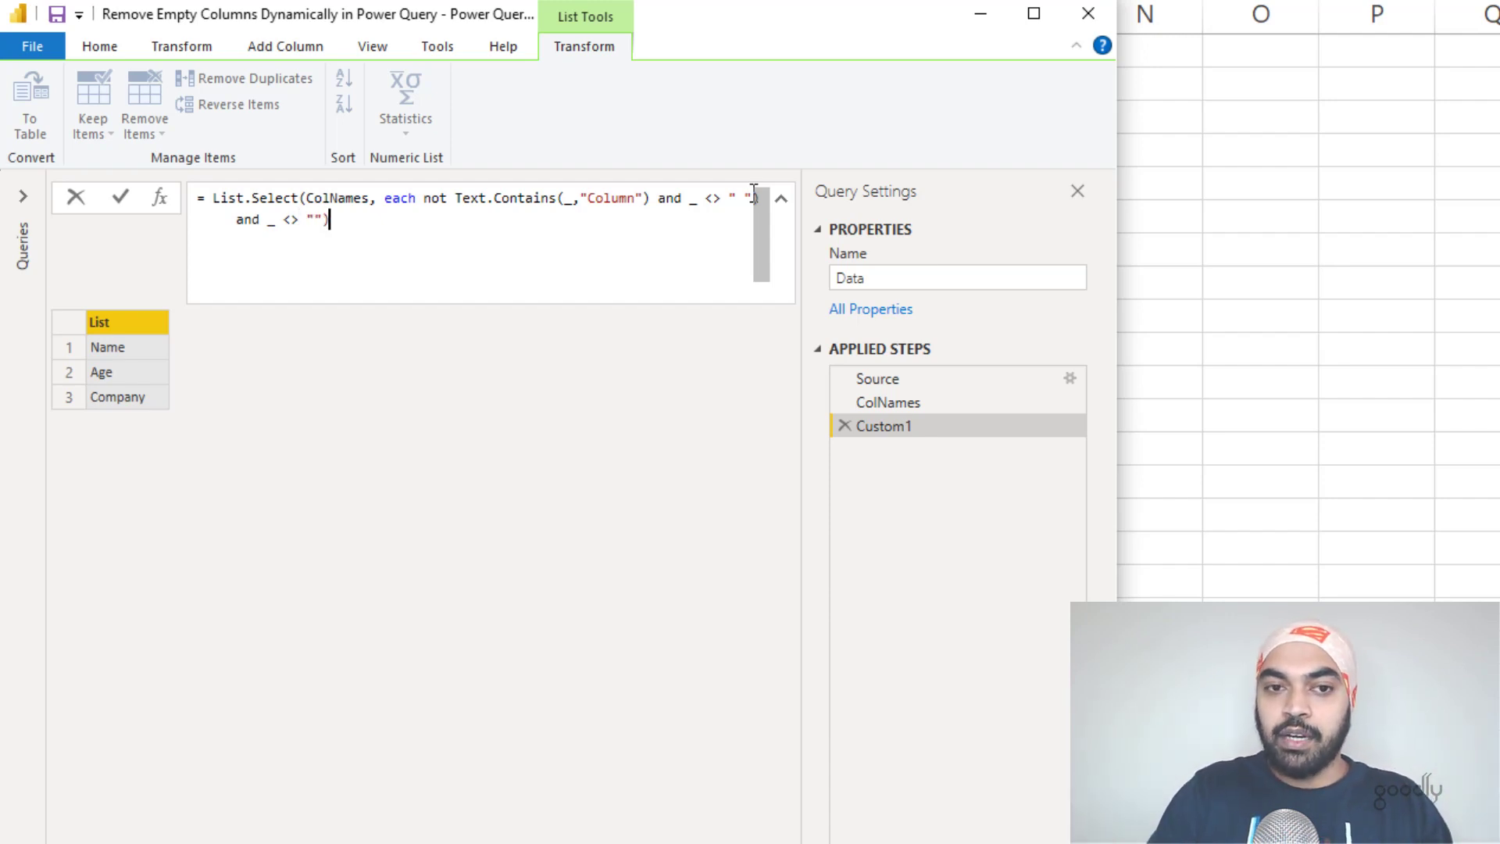
pyautogui.press('Return')
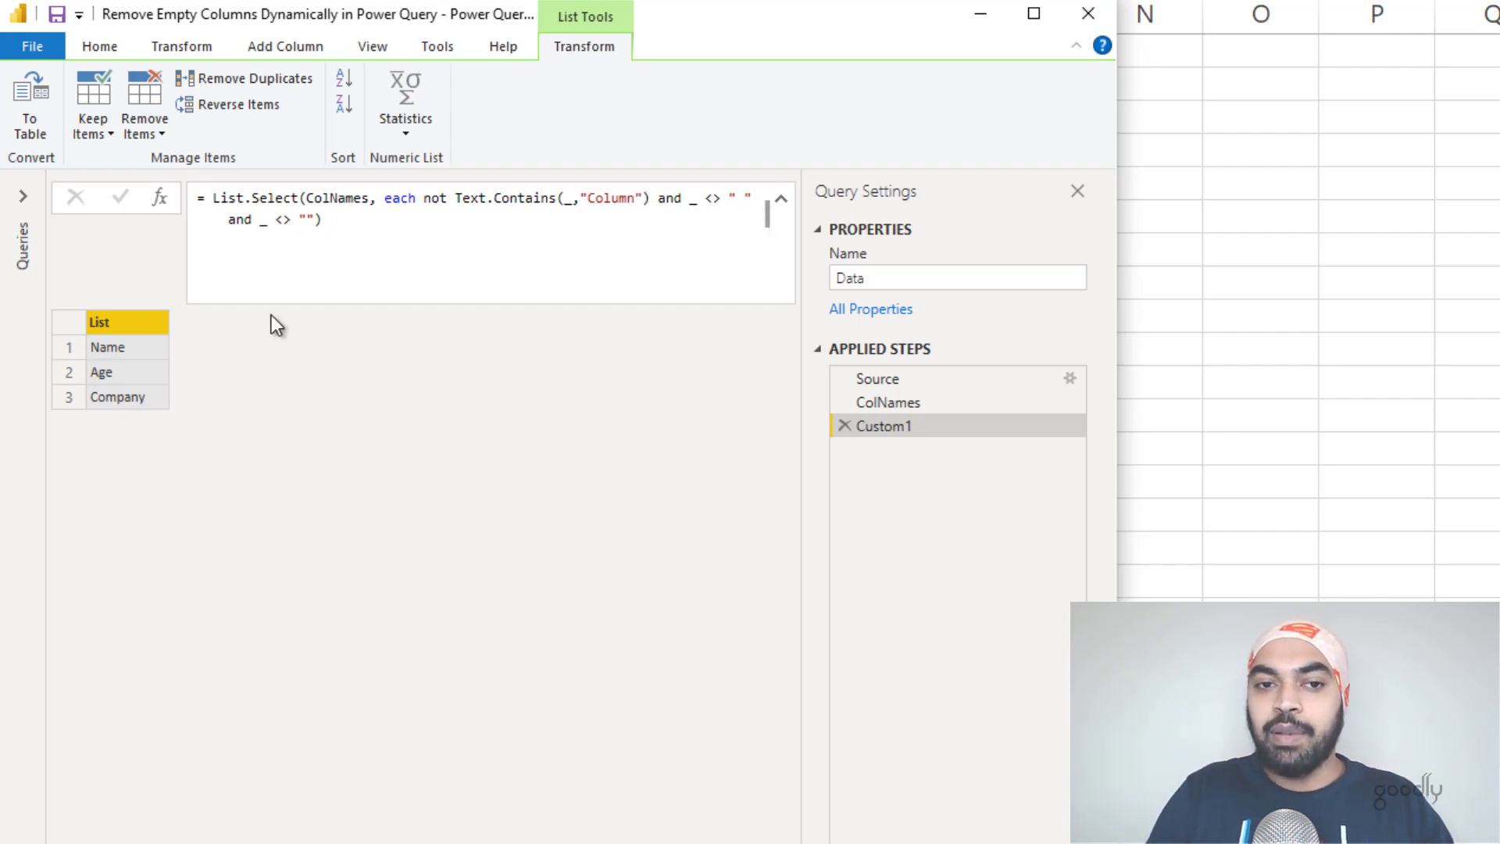
# Append the condition and _ <> null at the end of the List.Select filter
pyautogui.click(368, 234)
pyautogui.press('Left')
pyautogui.write('and')
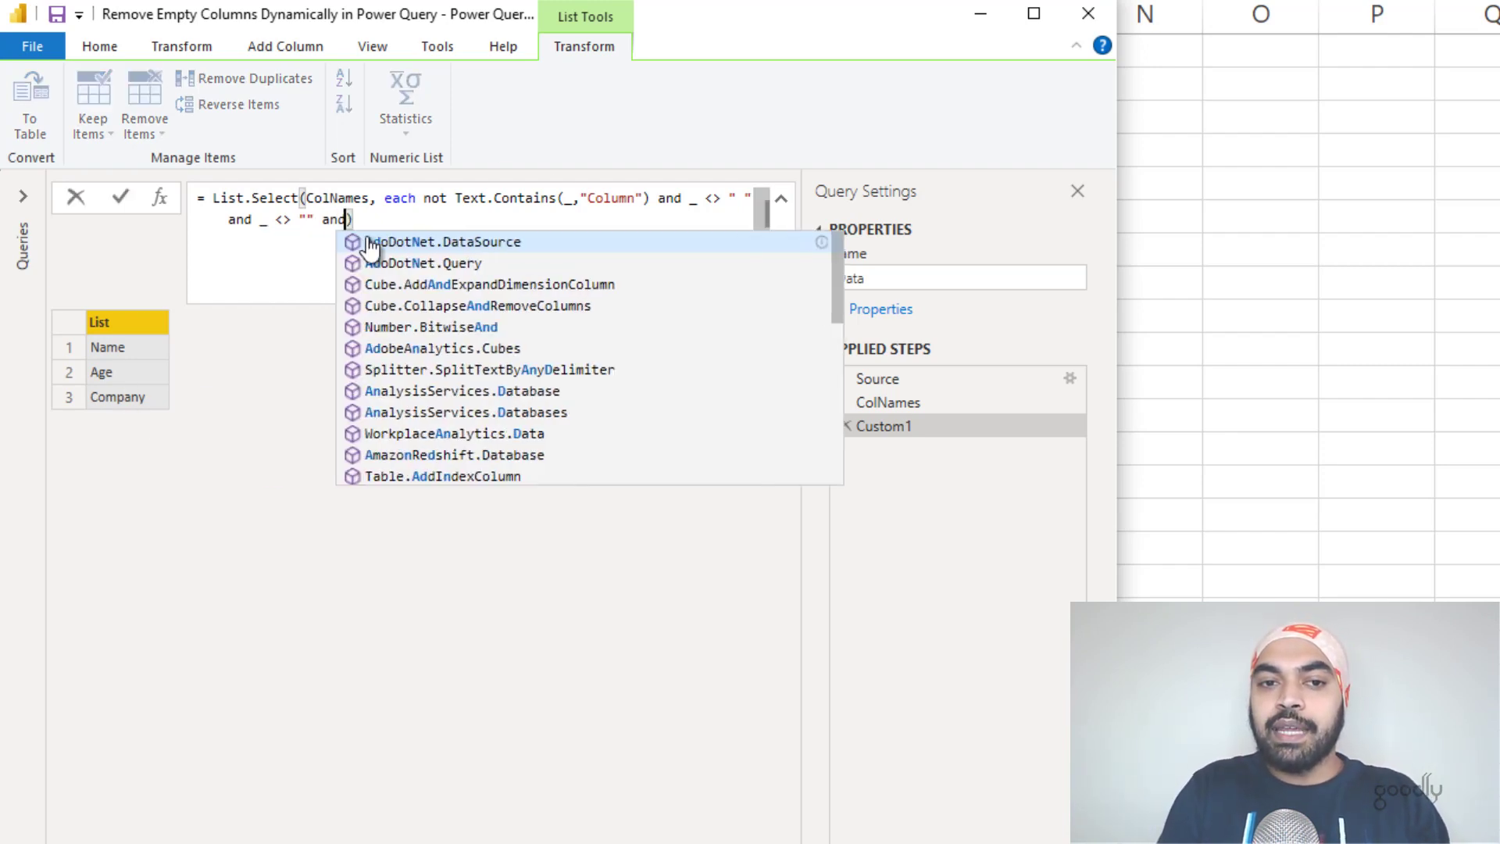
pyautogui.write(' _ ')
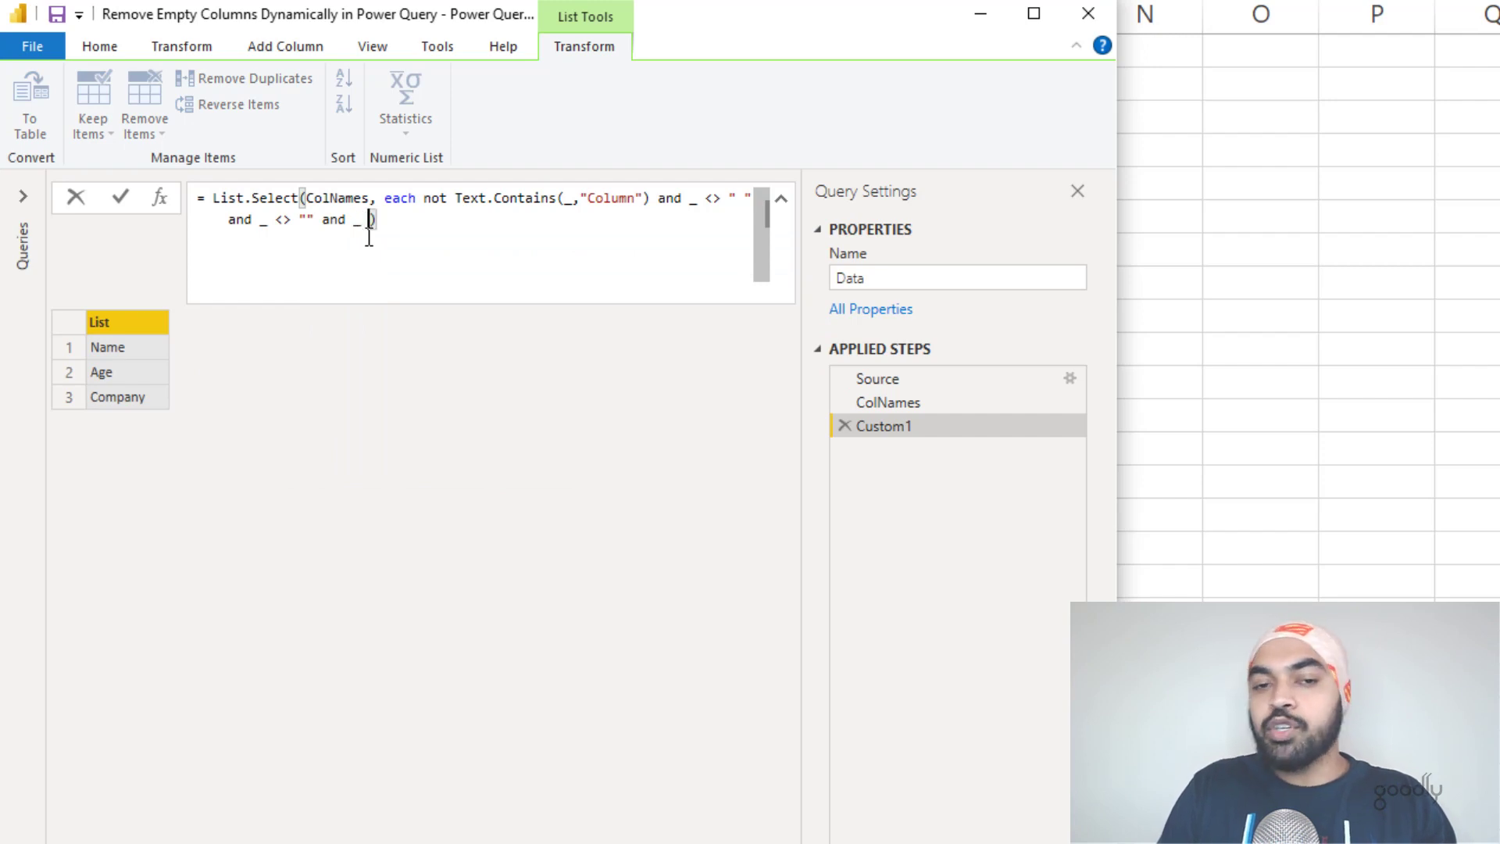
pyautogui.write('<> ')
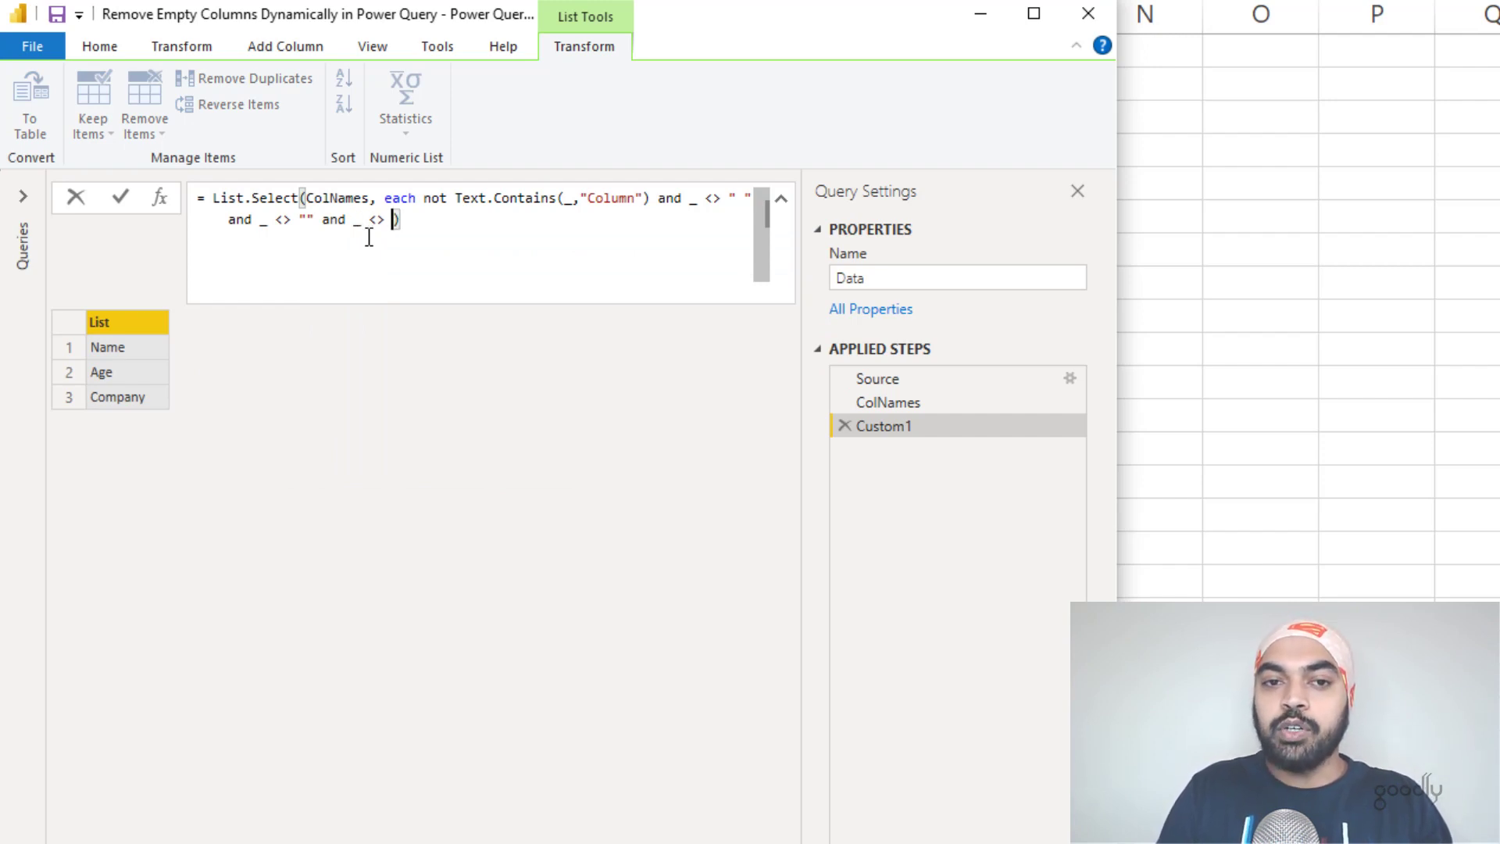
pyautogui.write('null')
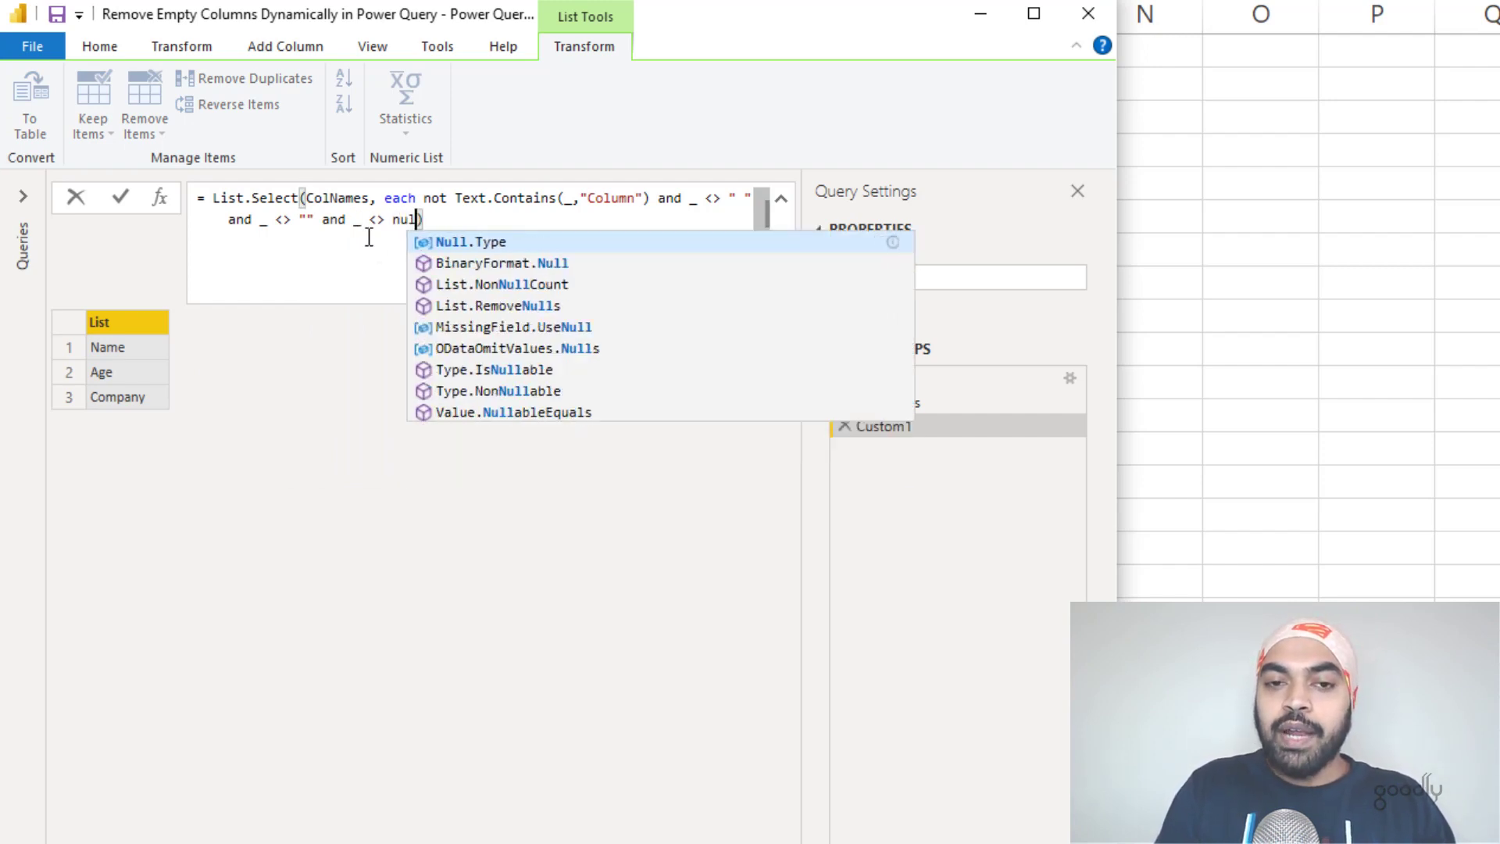
pyautogui.press('Return')
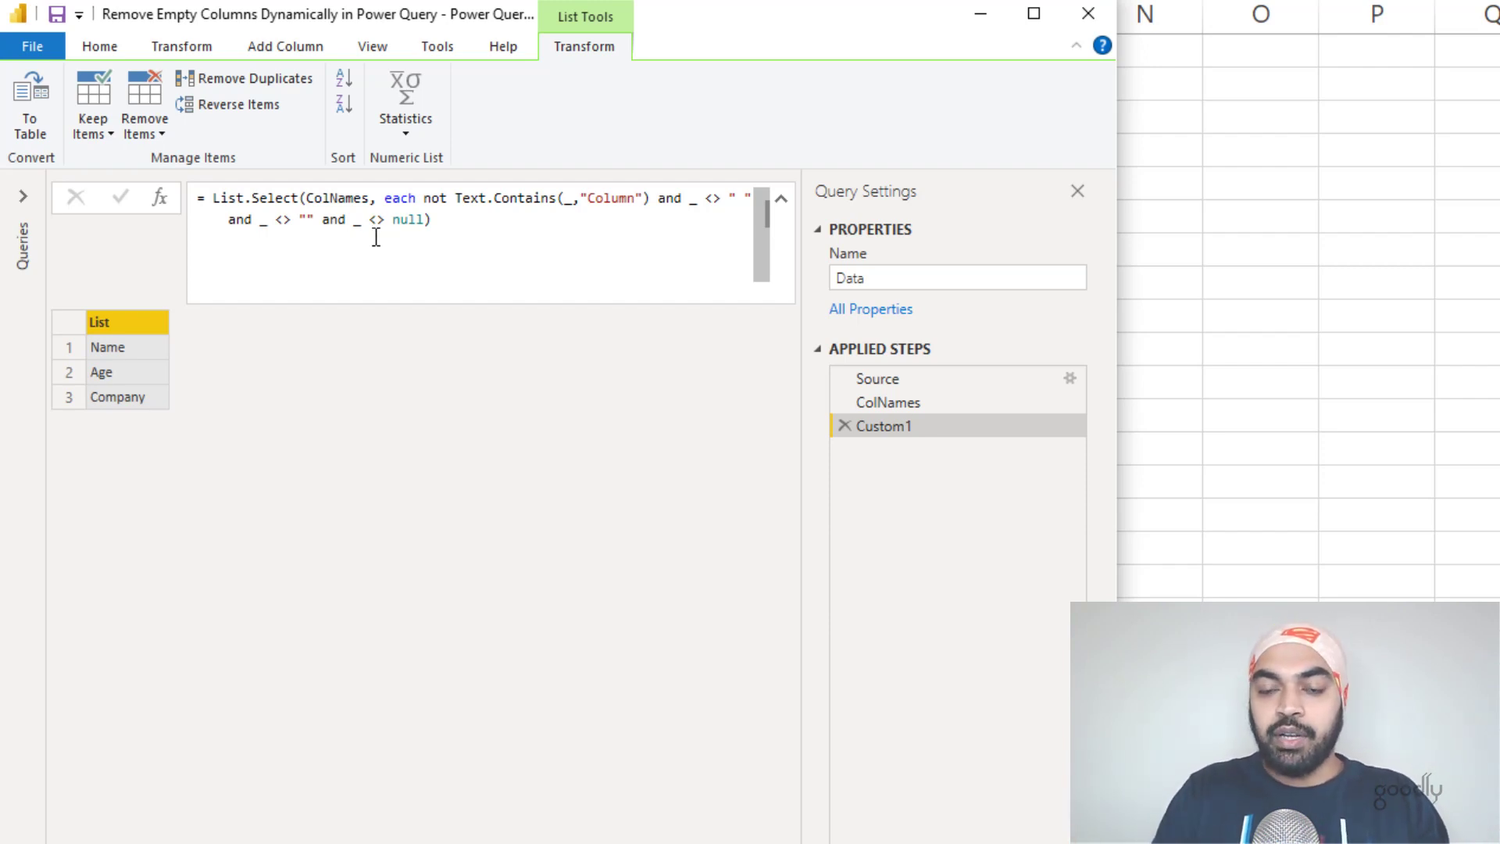
# Rename the Custom1 step as FilteredCols
pyautogui.rightClick(877, 426)
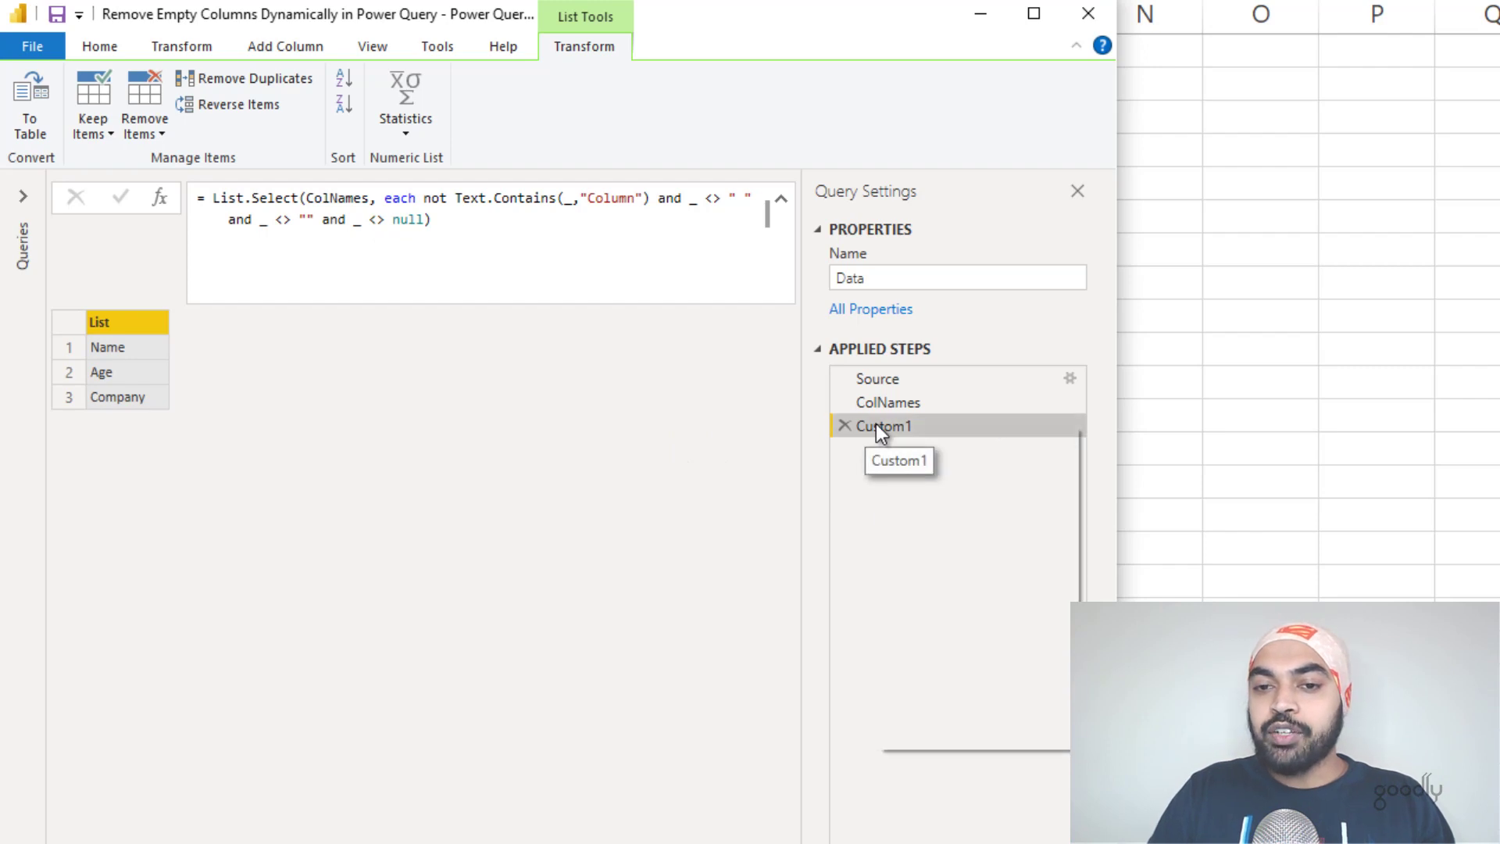
pyautogui.click(916, 469)
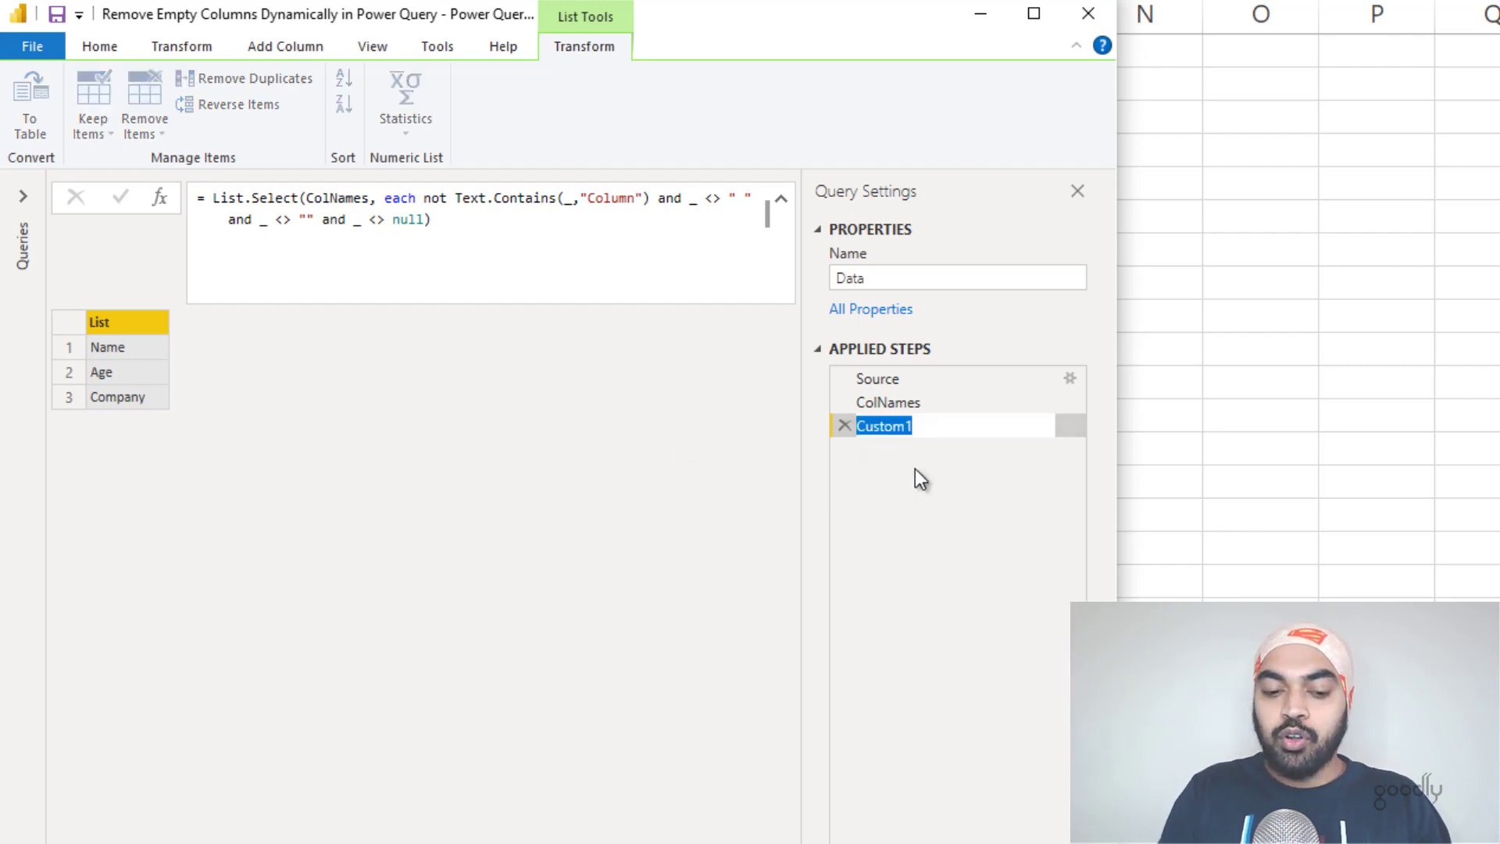
pyautogui.write('FilteredCols')
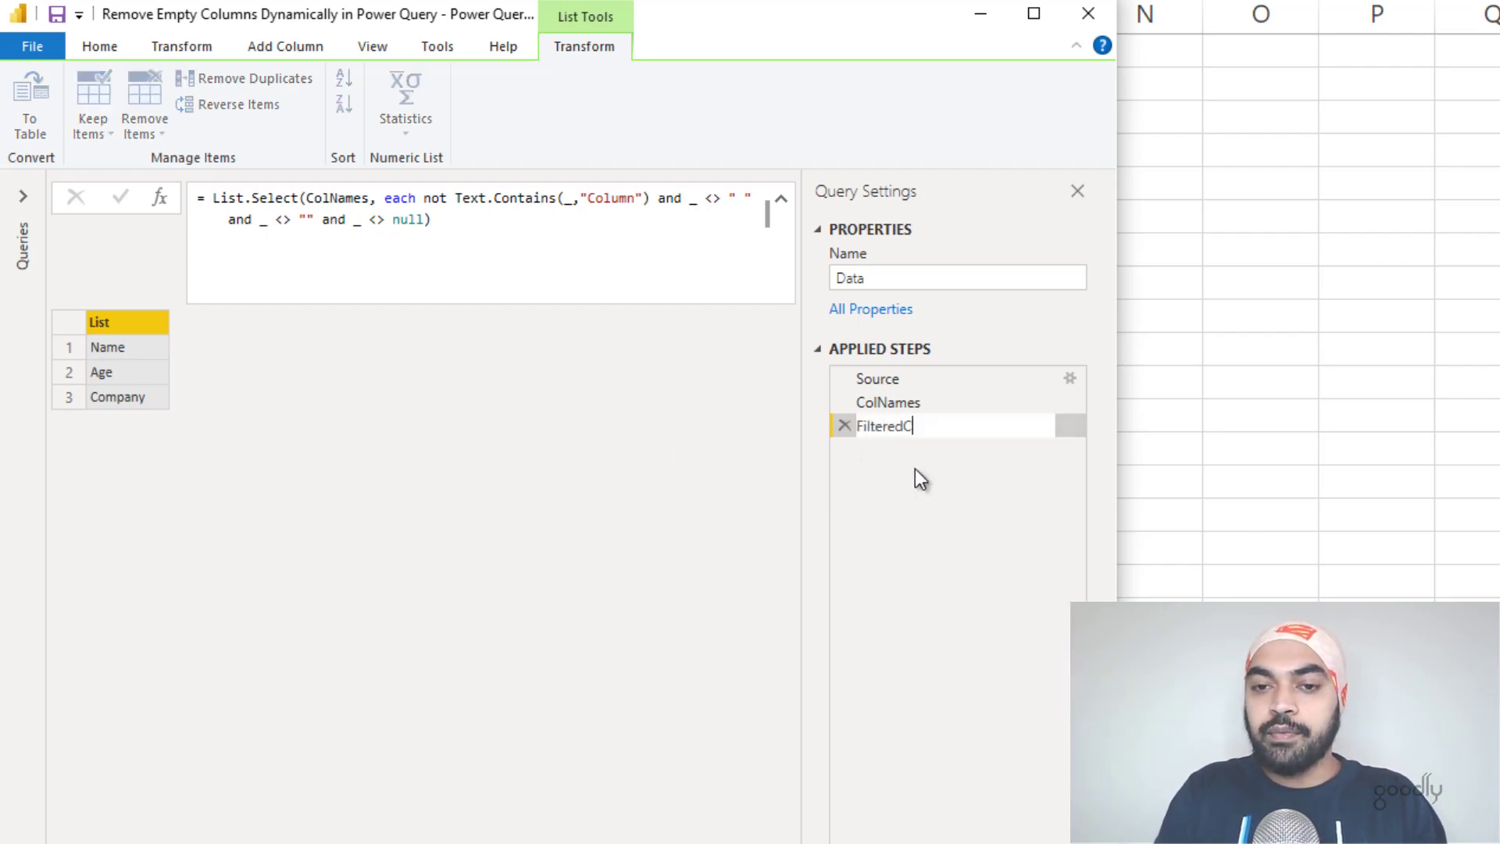
pyautogui.press('Return')
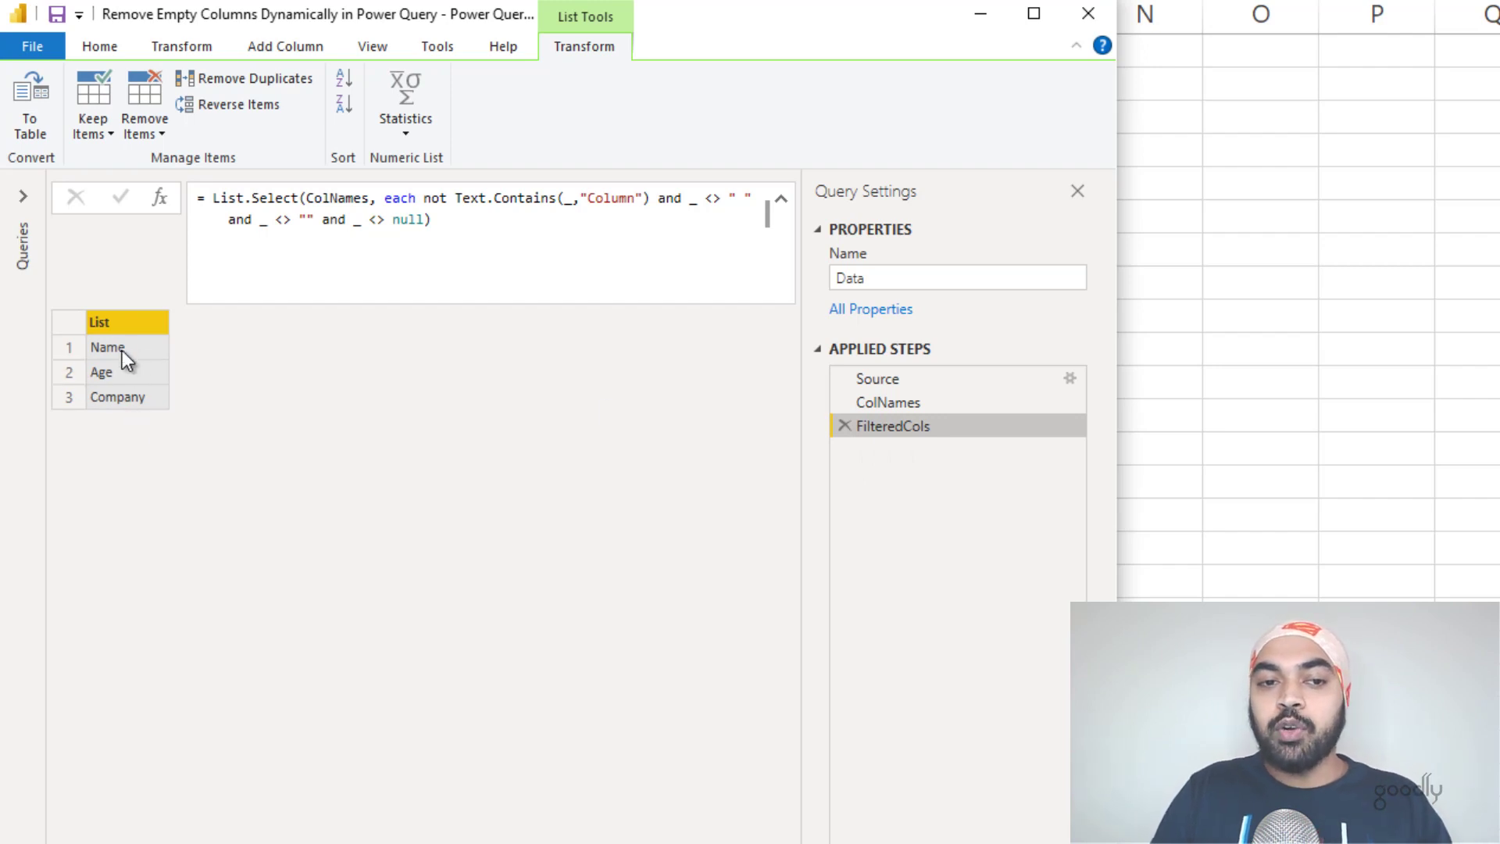
# Preview the nested table in the Source step's Data column, then add a step after FilteredCols with the formula = Source
pyautogui.click(897, 378)
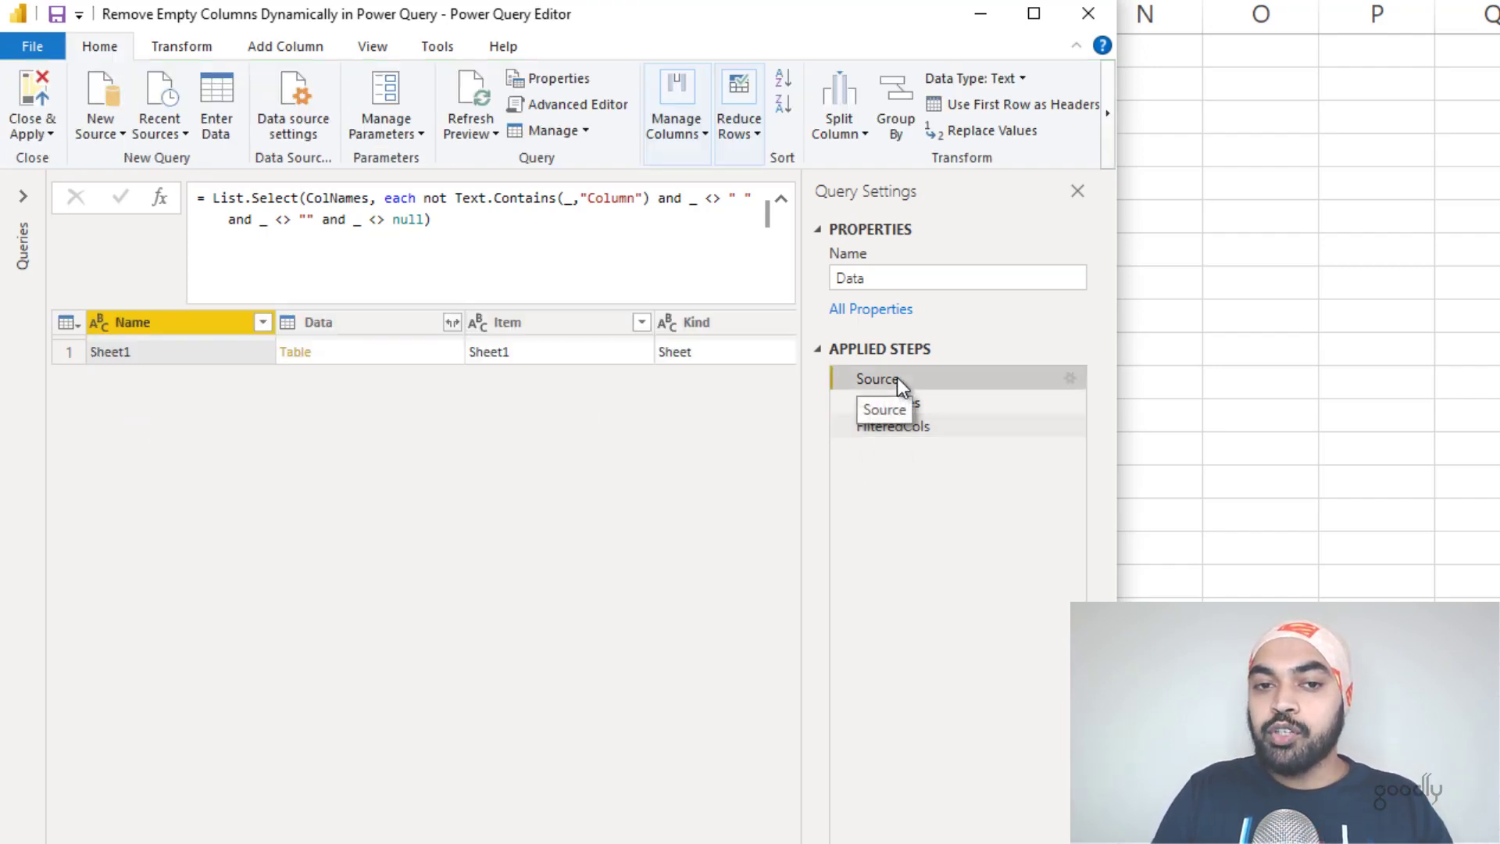
pyautogui.click(377, 360)
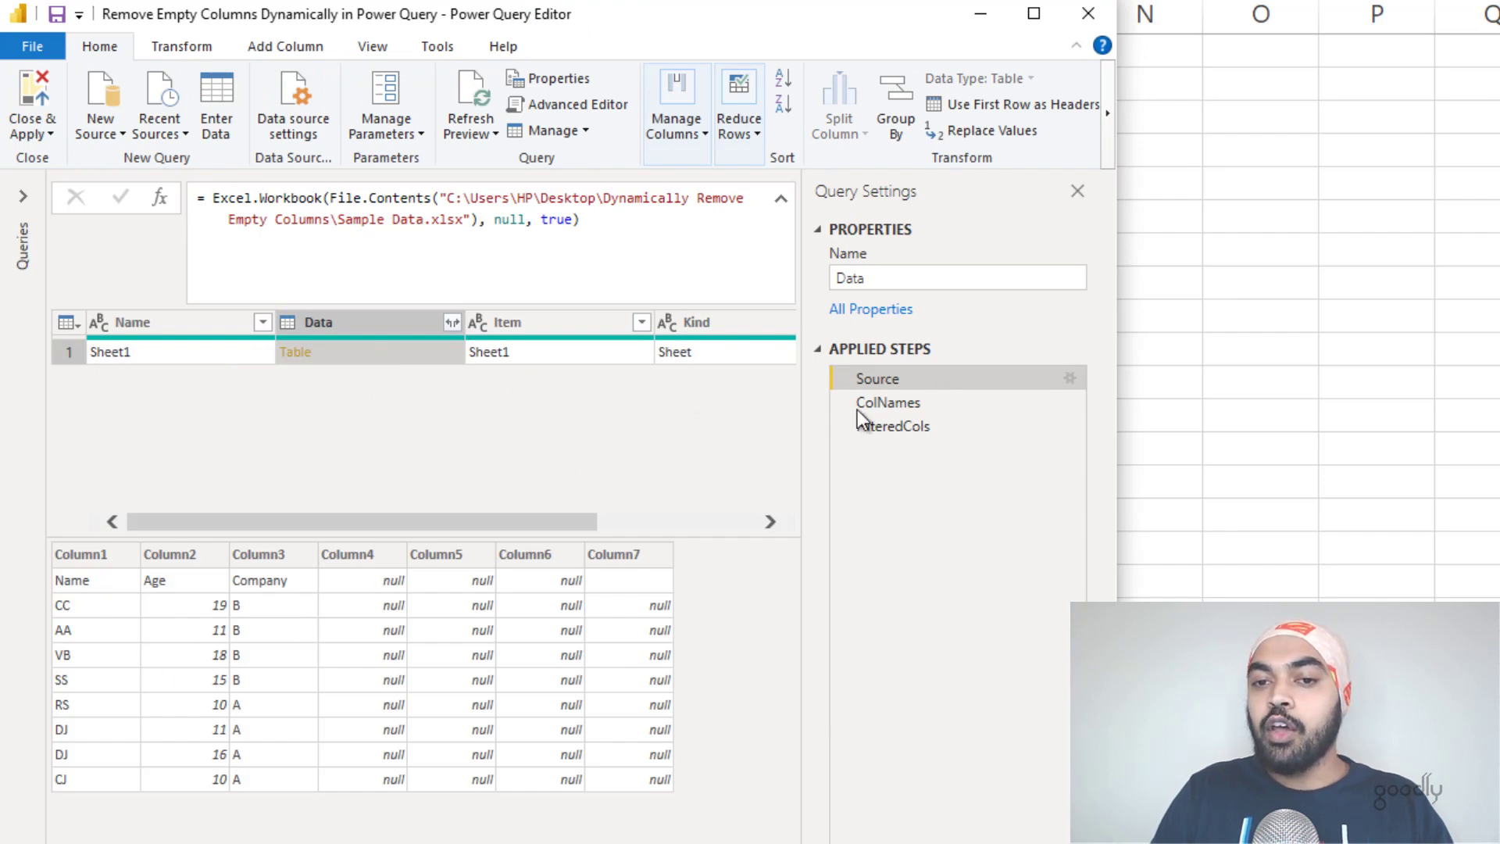
pyautogui.click(908, 423)
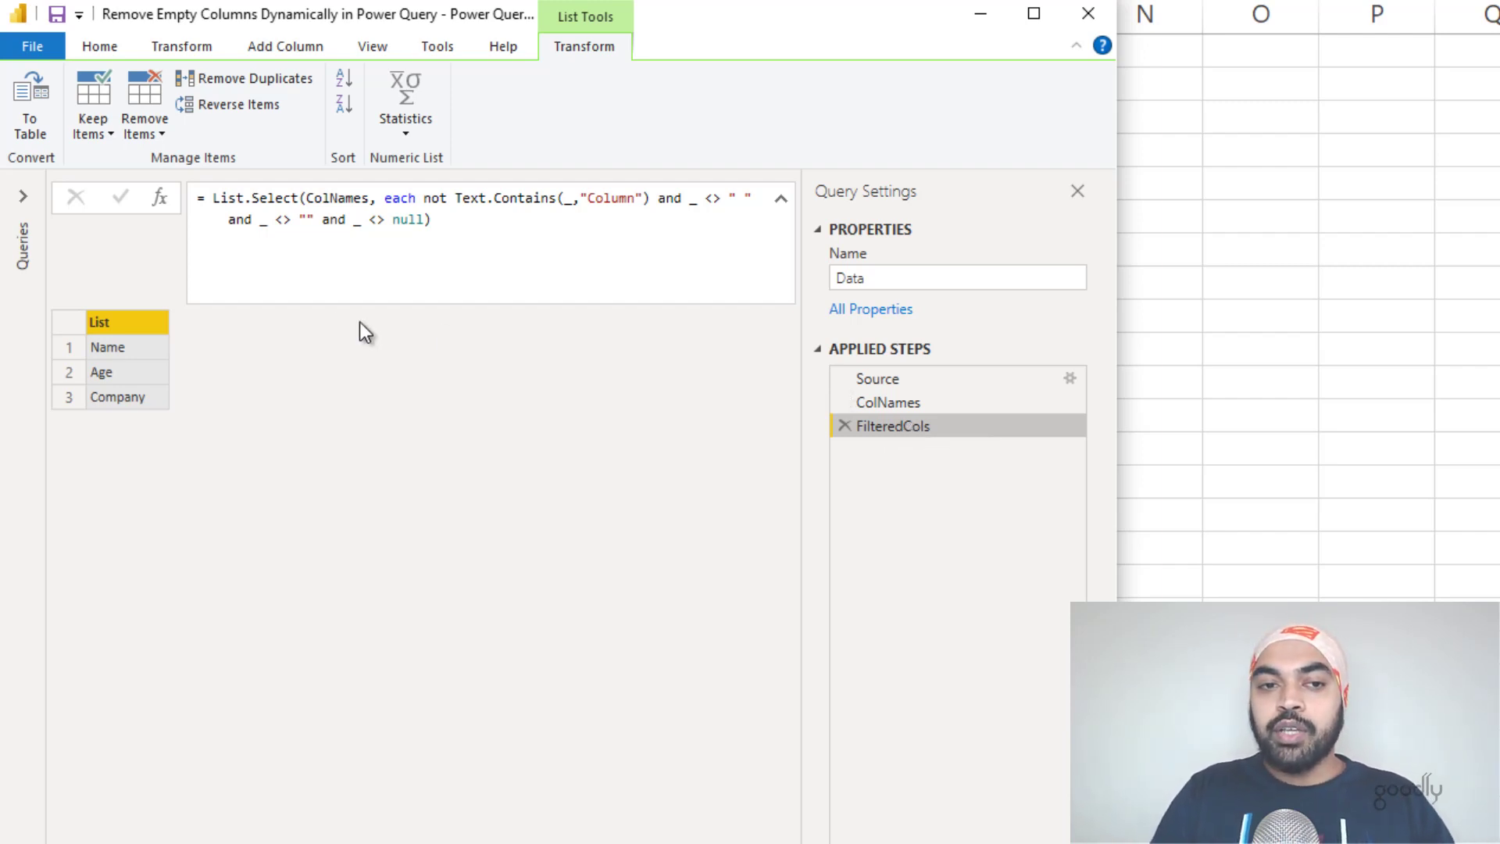
pyautogui.click(161, 197)
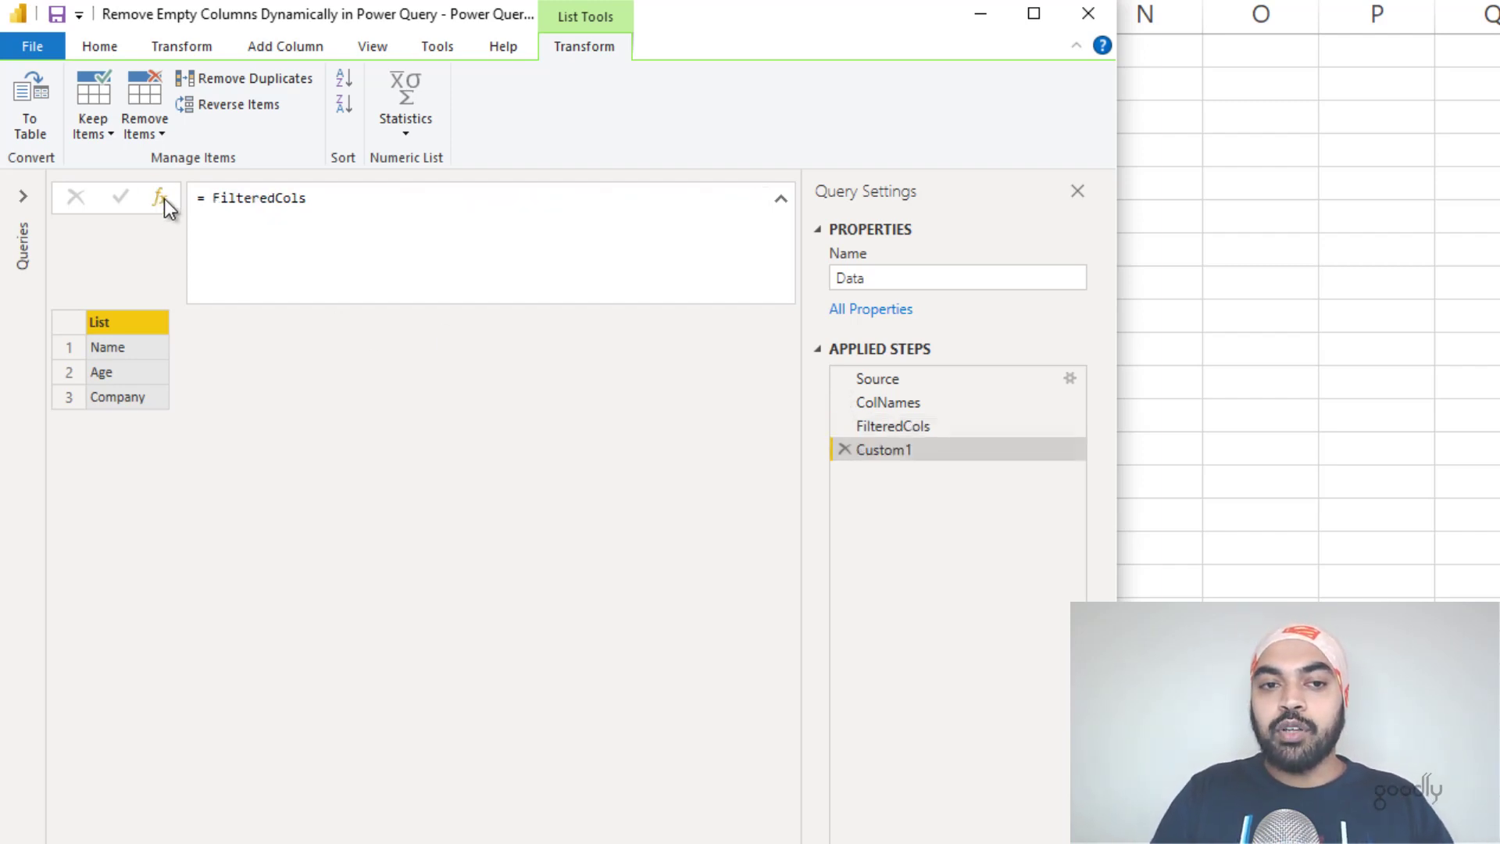
pyautogui.click(242, 204)
pyautogui.doubleClick(237, 202)
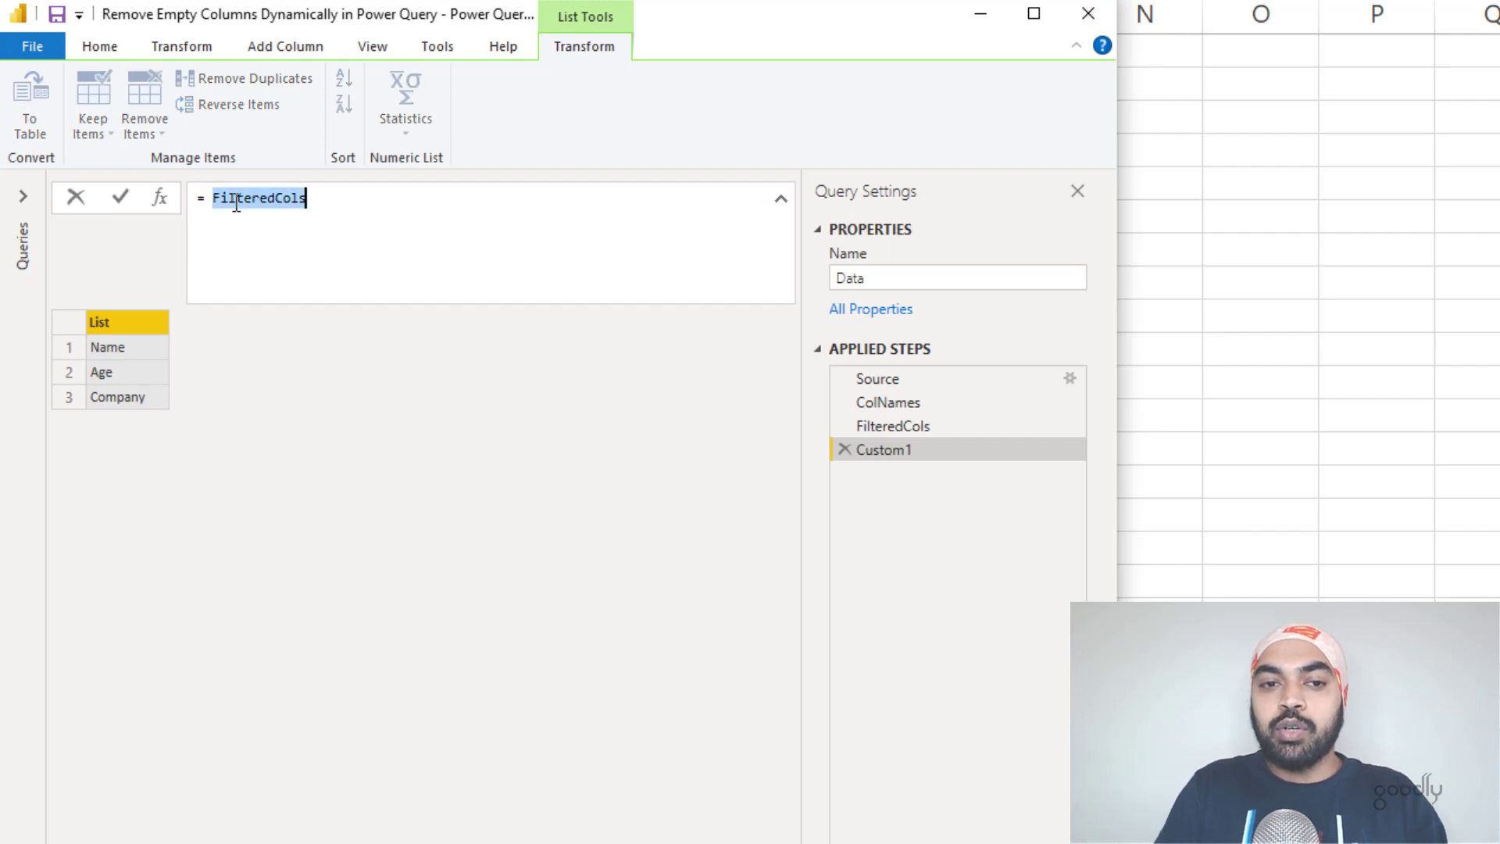
pyautogui.write('Source')
pyautogui.press('Return')
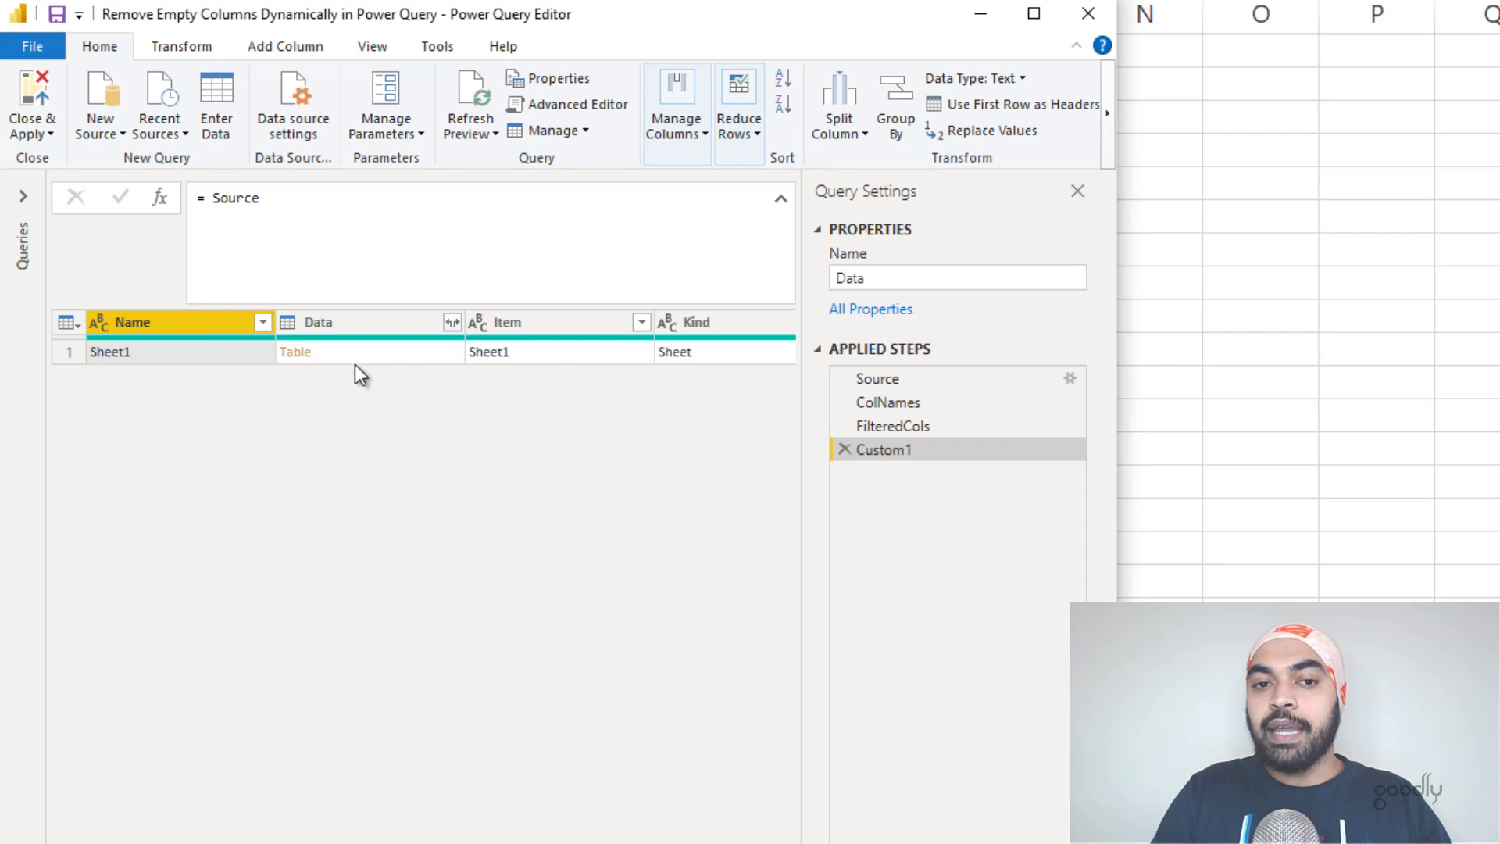
# Combine the nested tables in the new step with the formula = Table.Combine(Source[Data])
pyautogui.click(225, 197)
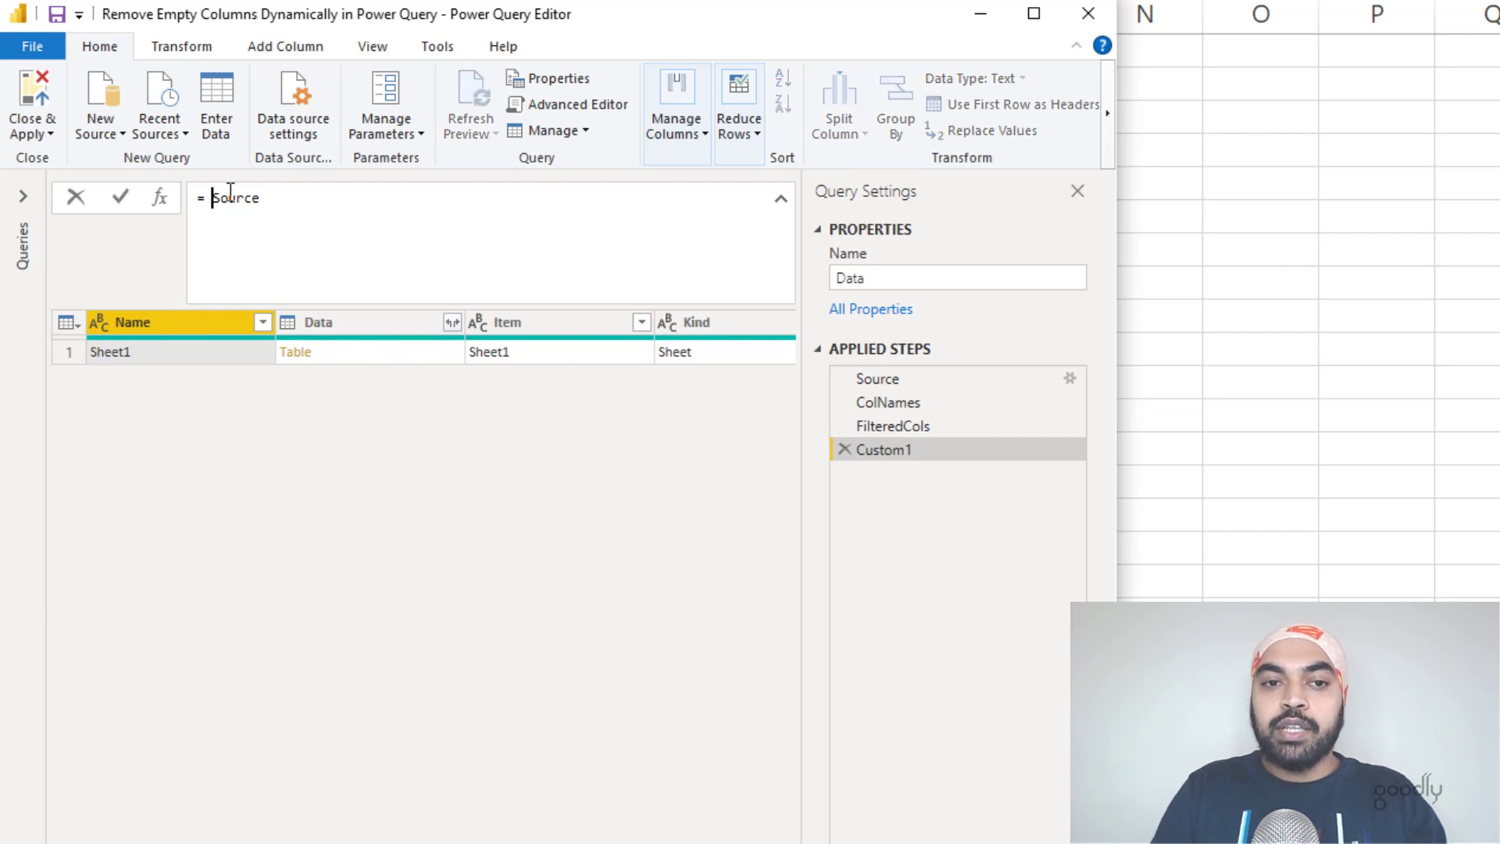
pyautogui.write('Table.Combine(')
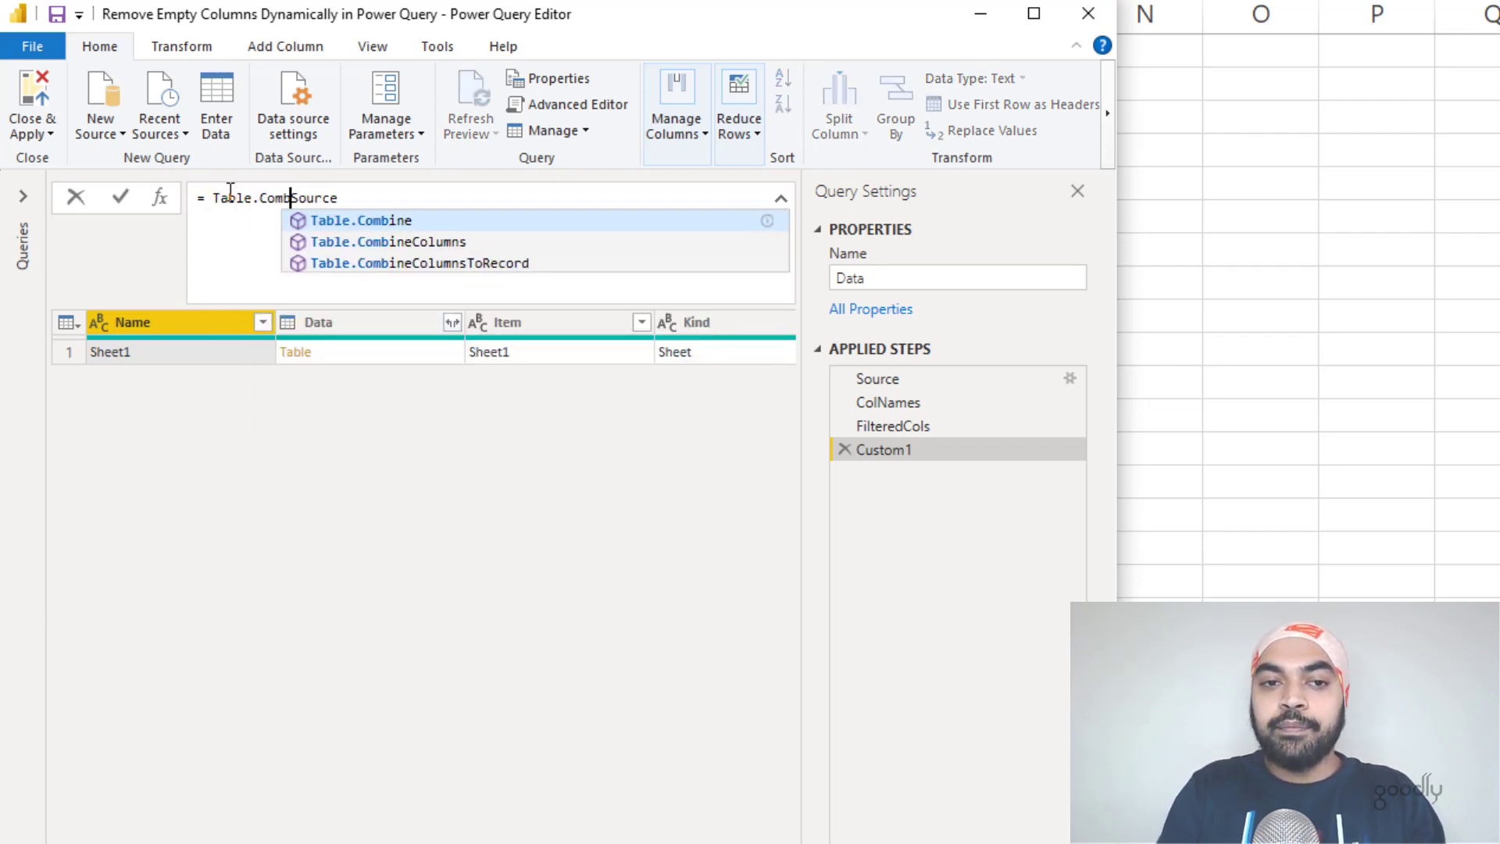
pyautogui.press('End')
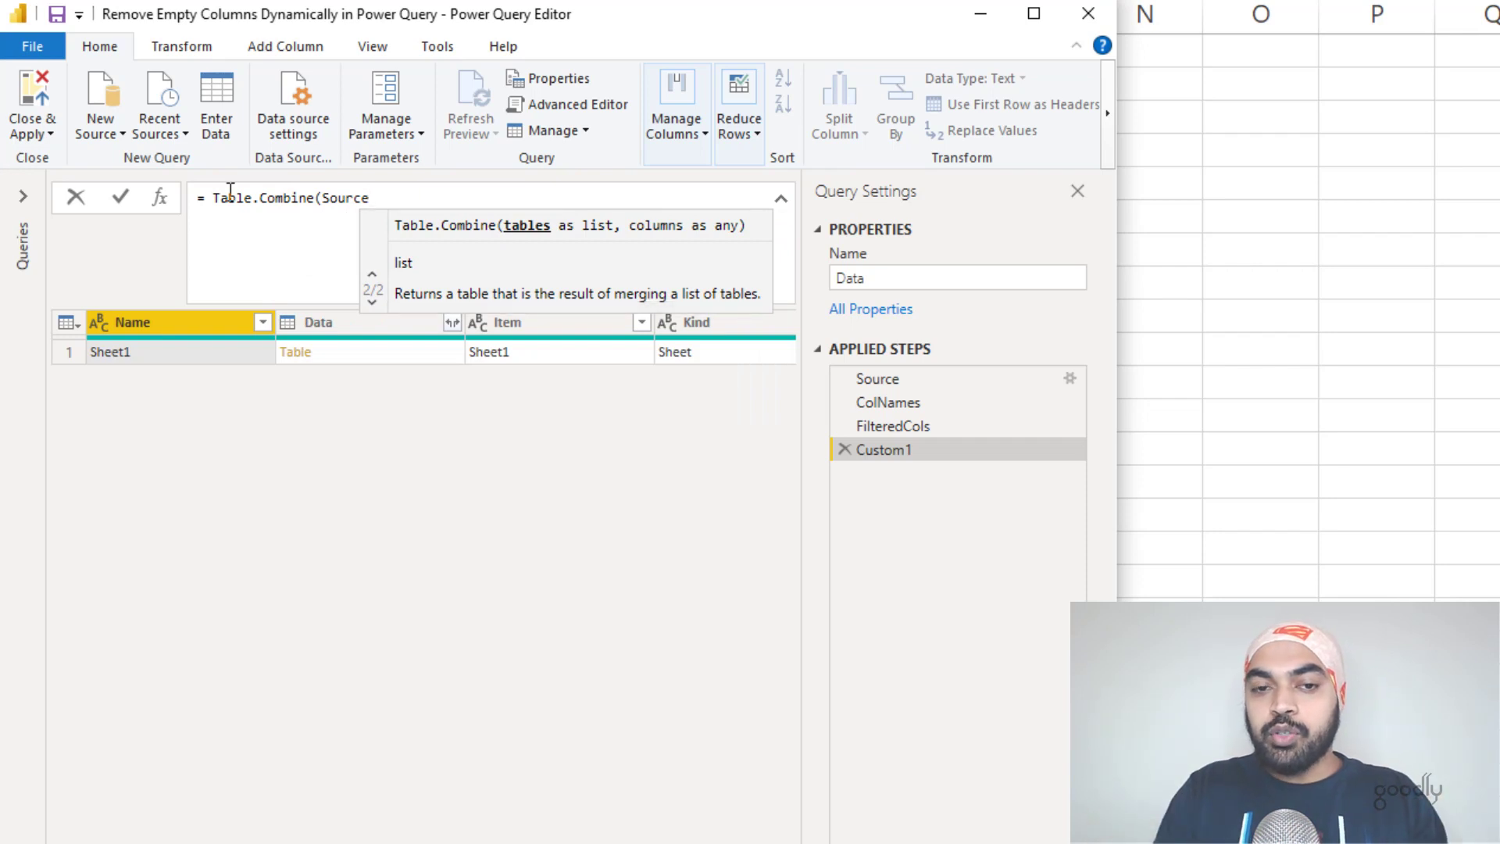
pyautogui.write('[Data])')
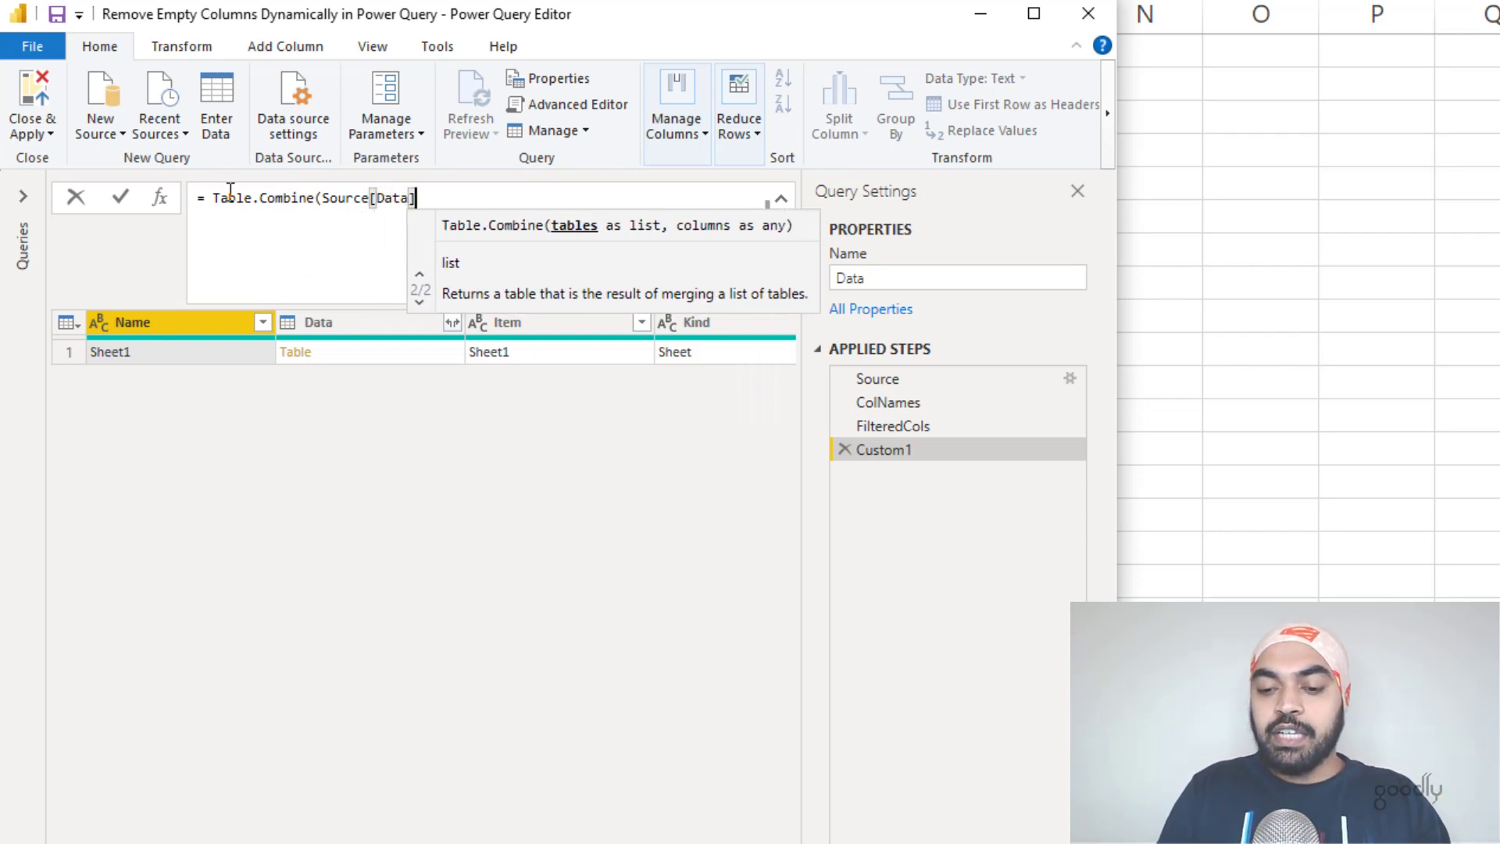
pyautogui.press('Return')
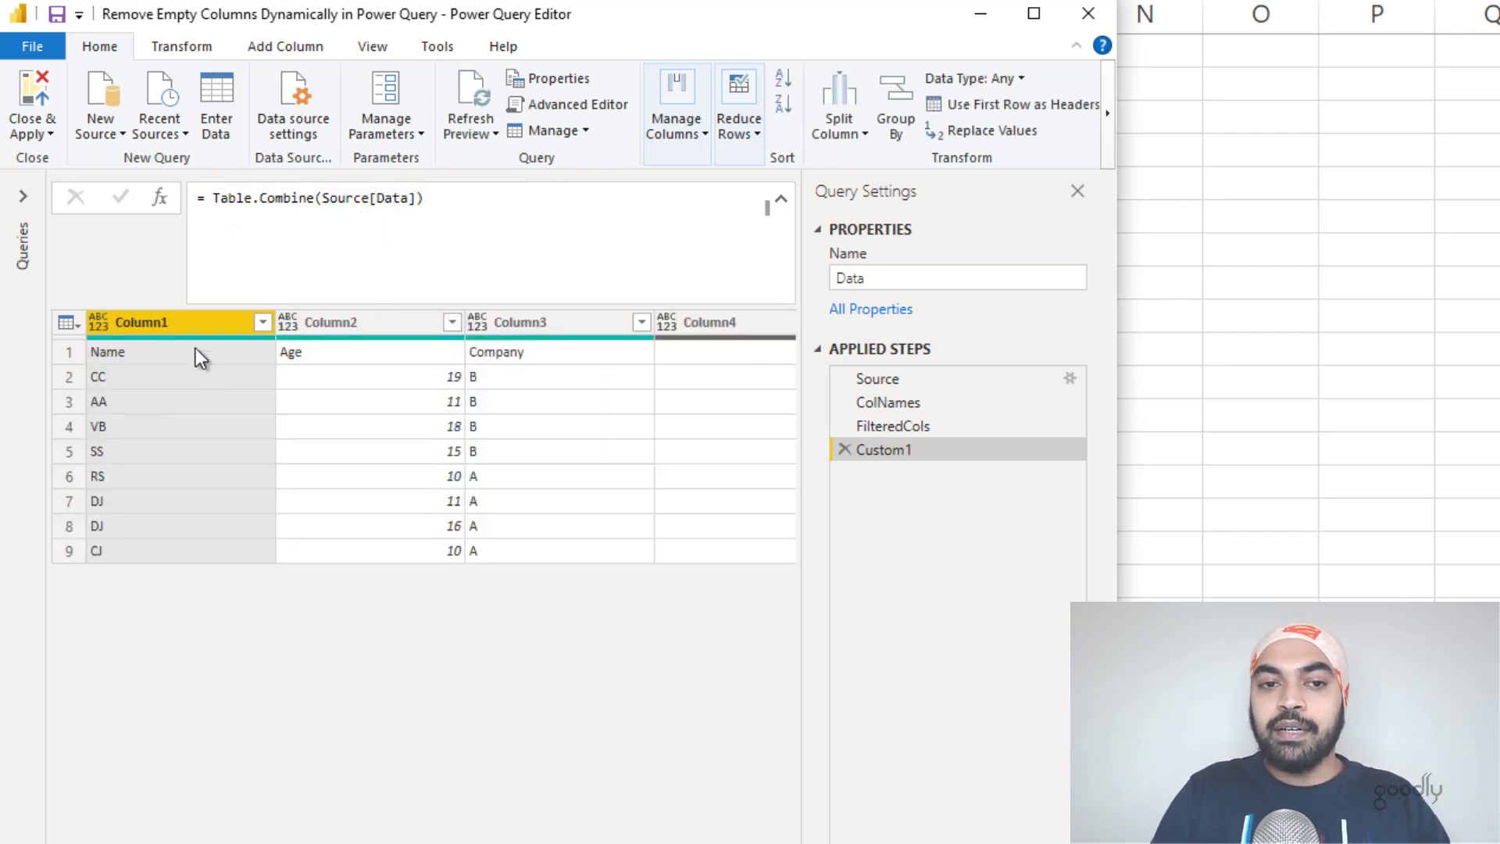
# Wrap the Table.Combine formula in Table.PromoteHeaders to use the first row as column headers
pyautogui.click(223, 211)
pyautogui.hotkey('ctrl', 'Left')
pyautogui.hotkey('ctrl', 'Left')
pyautogui.hotkey('ctrl', 'Left')
pyautogui.hotkey('ctrl', 'Left')
pyautogui.hotkey('ctrl', 'Left')
pyautogui.hotkey('ctrl', 'Left')
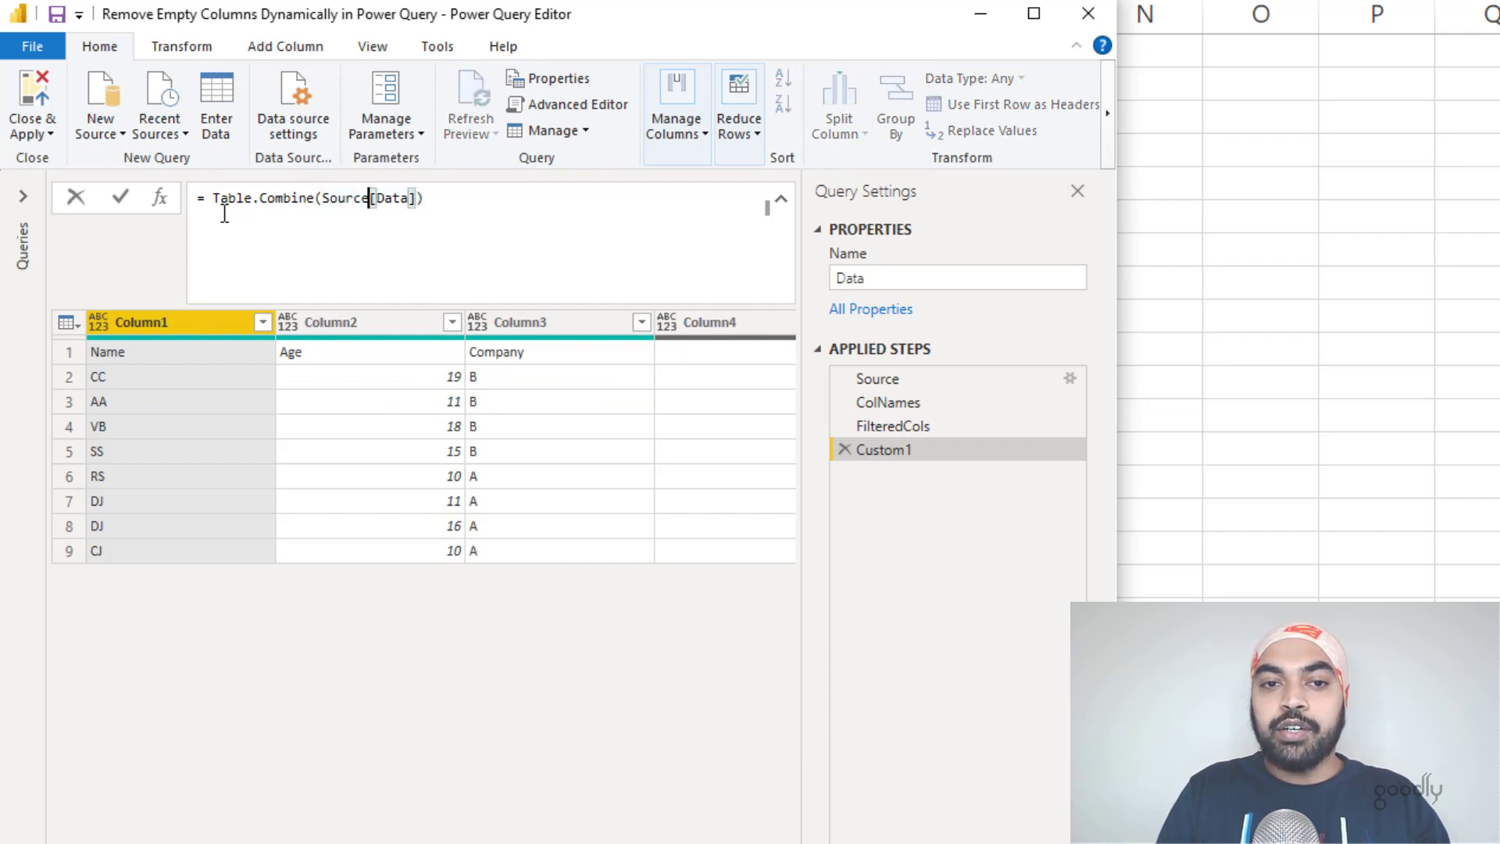
pyautogui.hotkey('ctrl', 'Left')
pyautogui.hotkey('ctrl', 'Left')
pyautogui.write('Table.Promo')
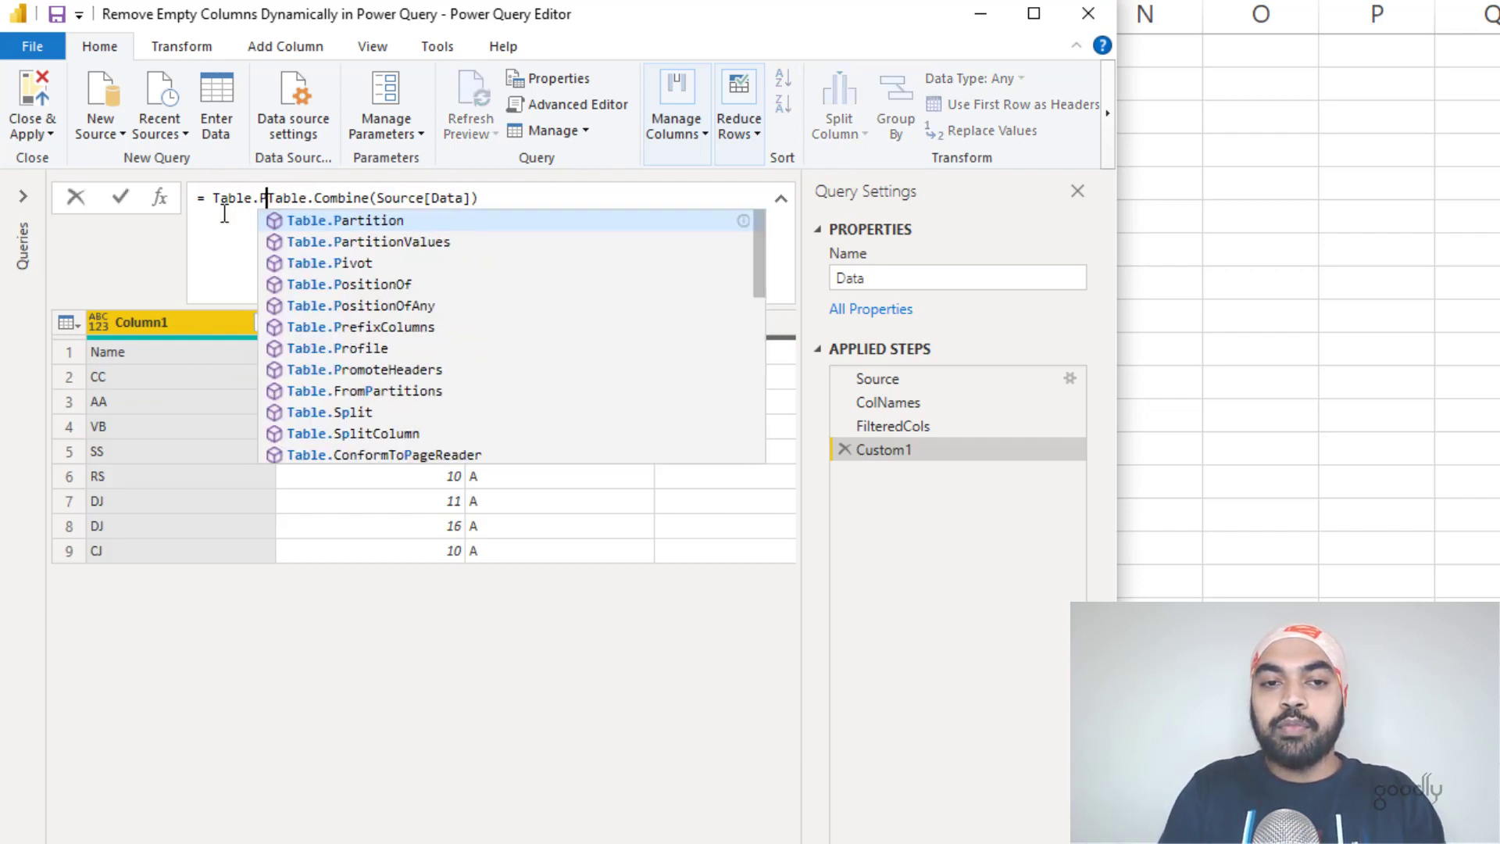
pyautogui.press('Tab')
pyautogui.write('(')
pyautogui.press('End')
pyautogui.write(')')
pyautogui.press('Return')
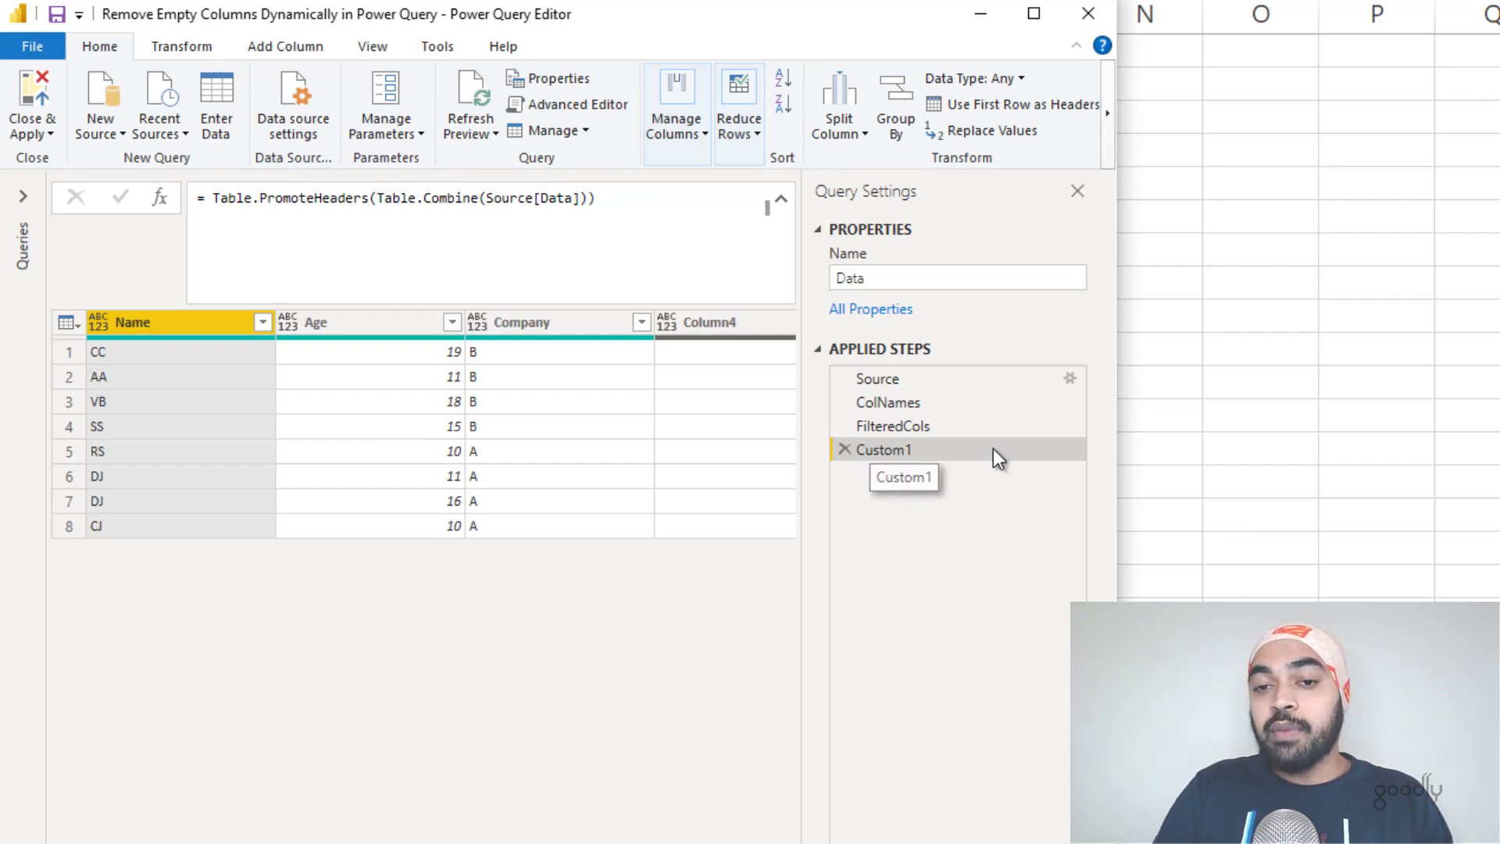
# Wrap the Custom1 formula in Table.SelectColumns with FilteredCols as the columns argument to keep only those columns
pyautogui.click(906, 428)
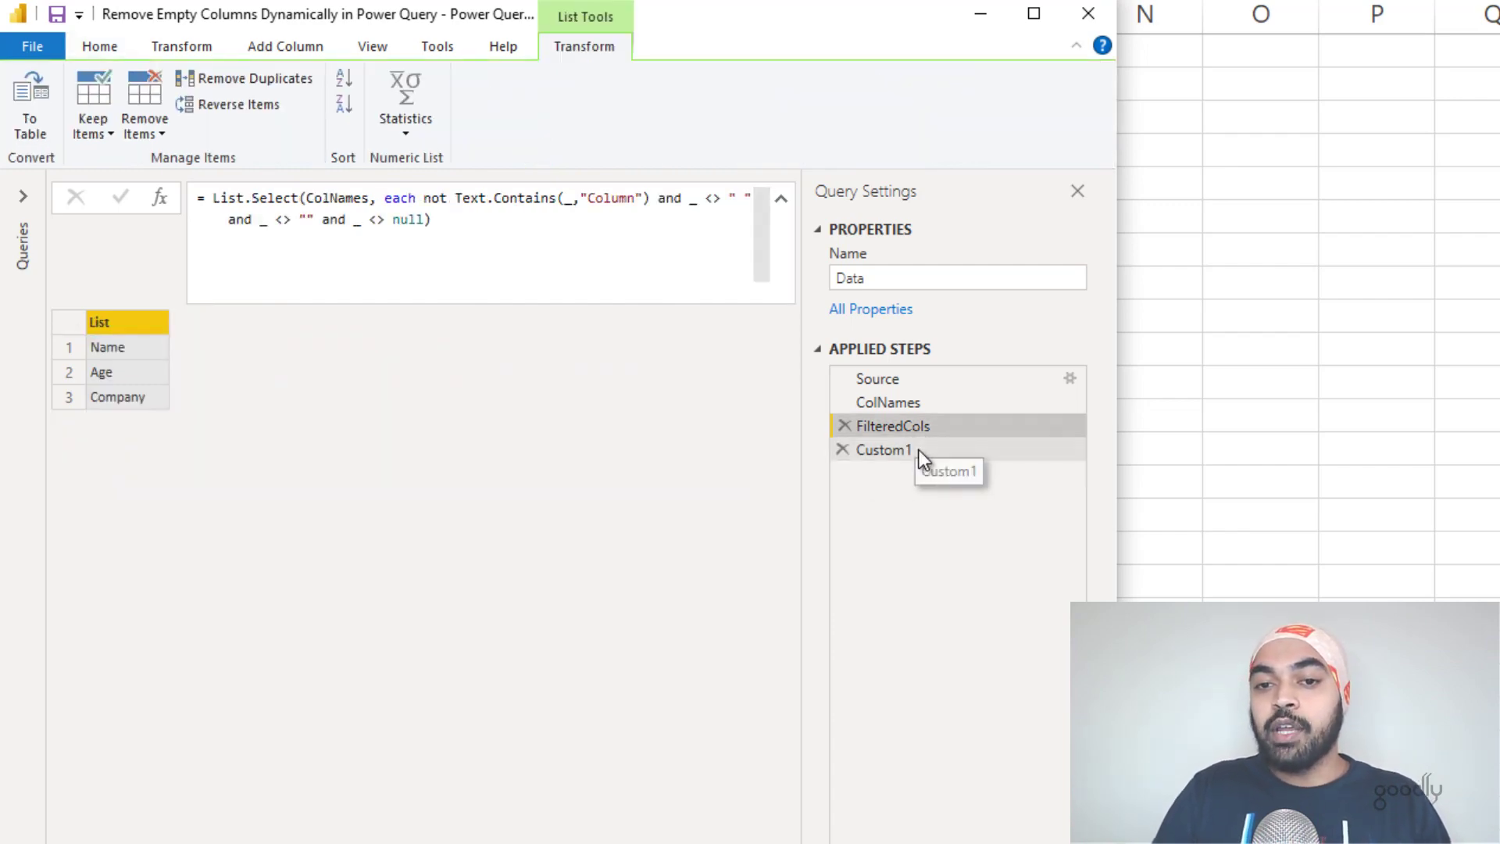
pyautogui.click(917, 448)
pyautogui.click(215, 199)
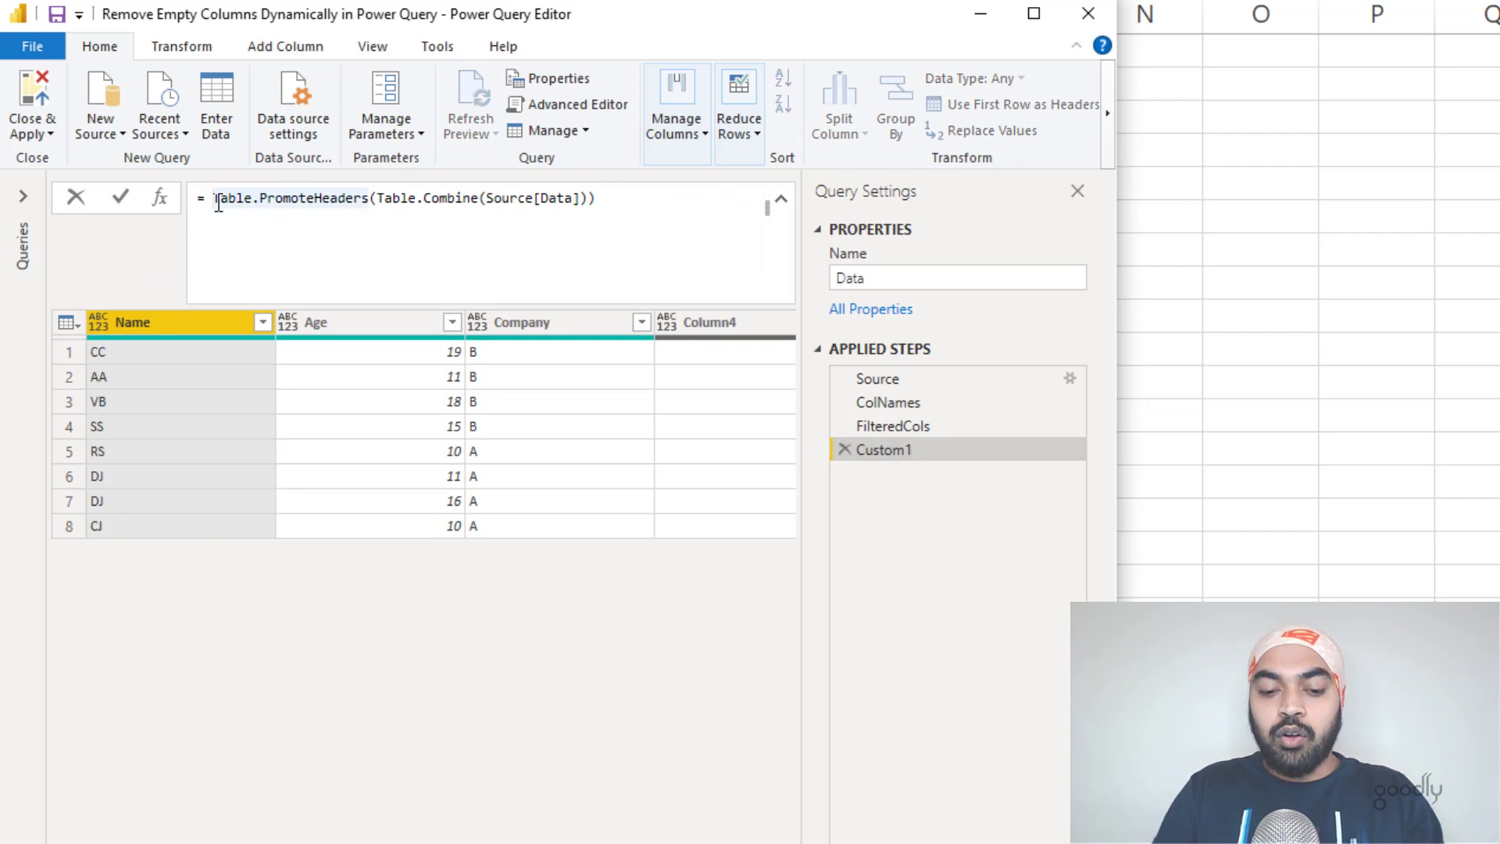
pyautogui.write('Table.SelectColumns(')
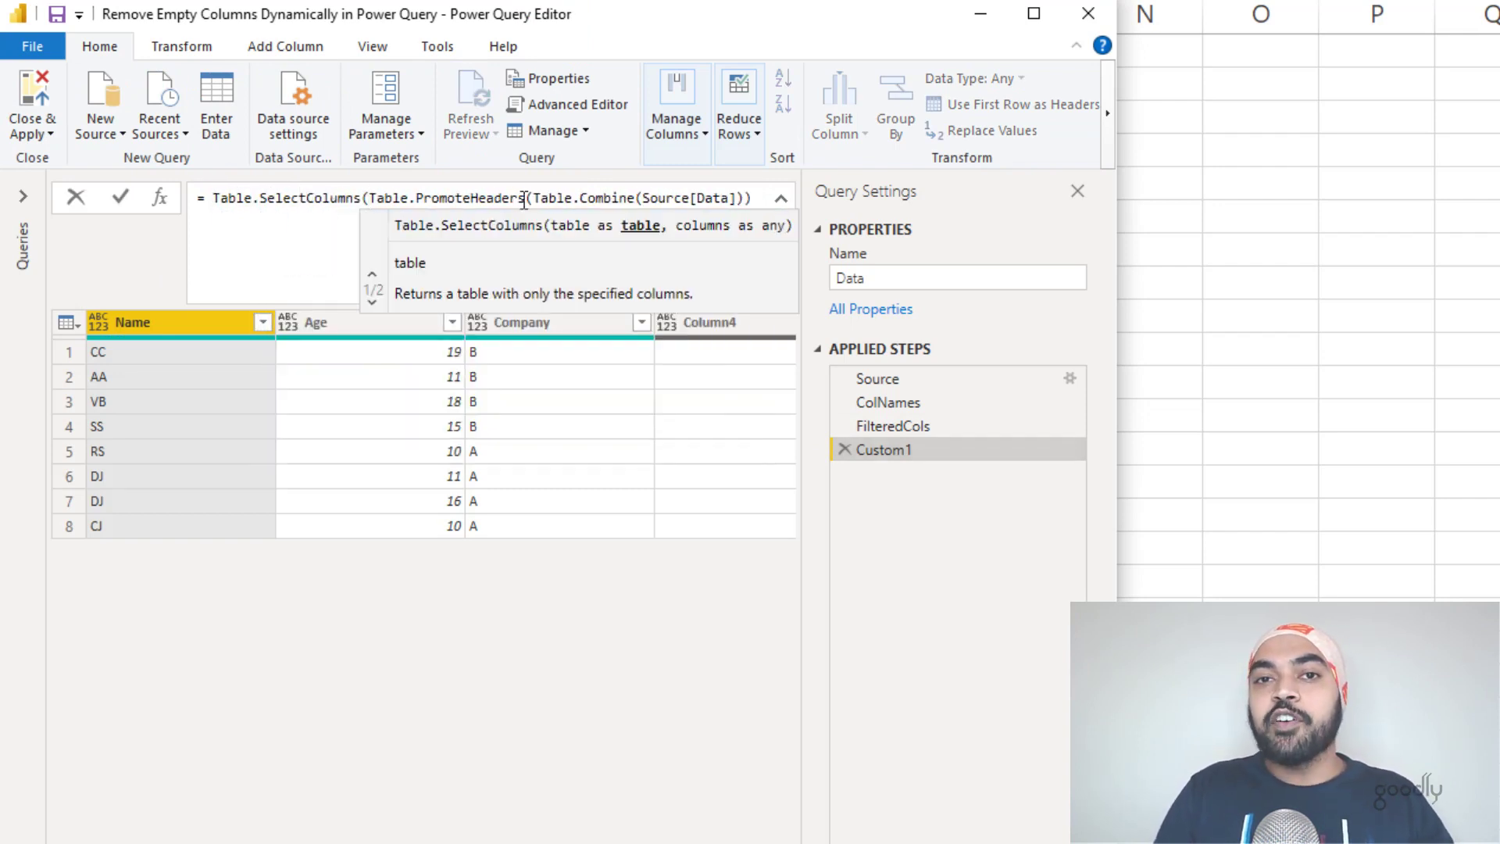
pyautogui.moveTo(525, 200)
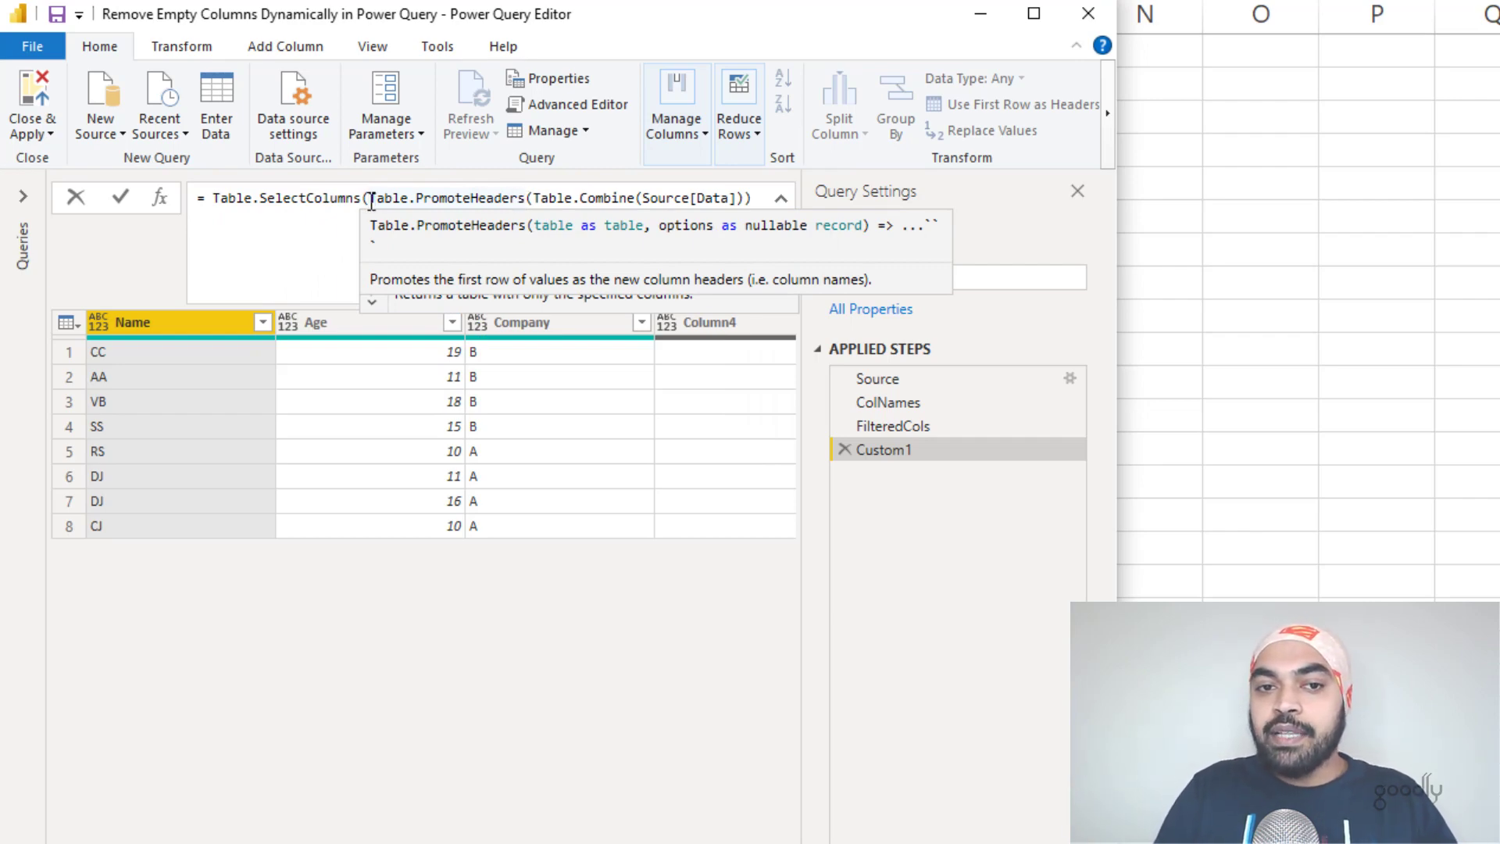
pyautogui.moveTo(370, 199); pyautogui.dragTo(751, 204)
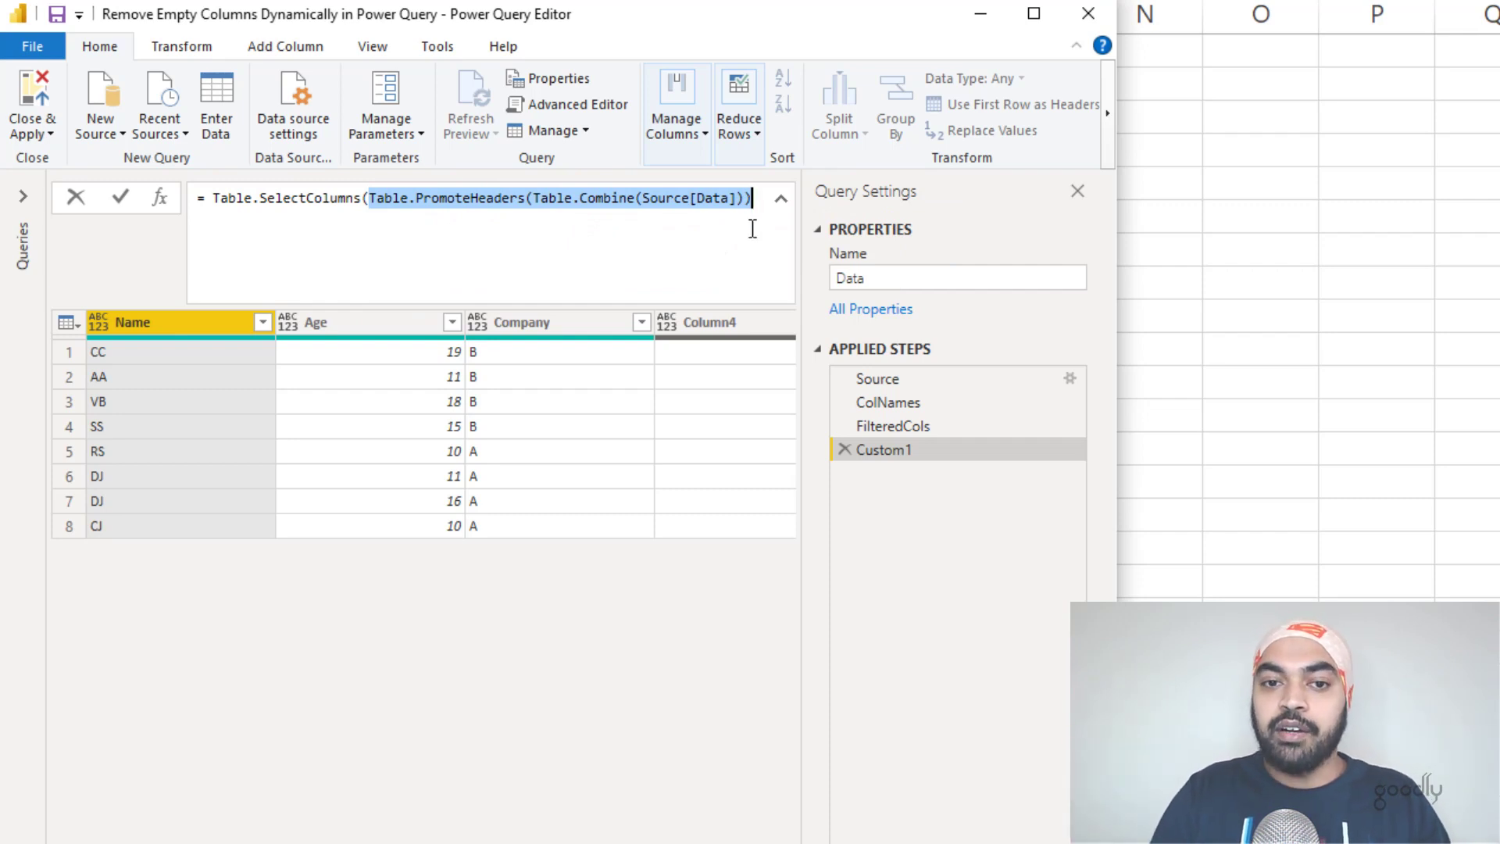
pyautogui.click(405, 226)
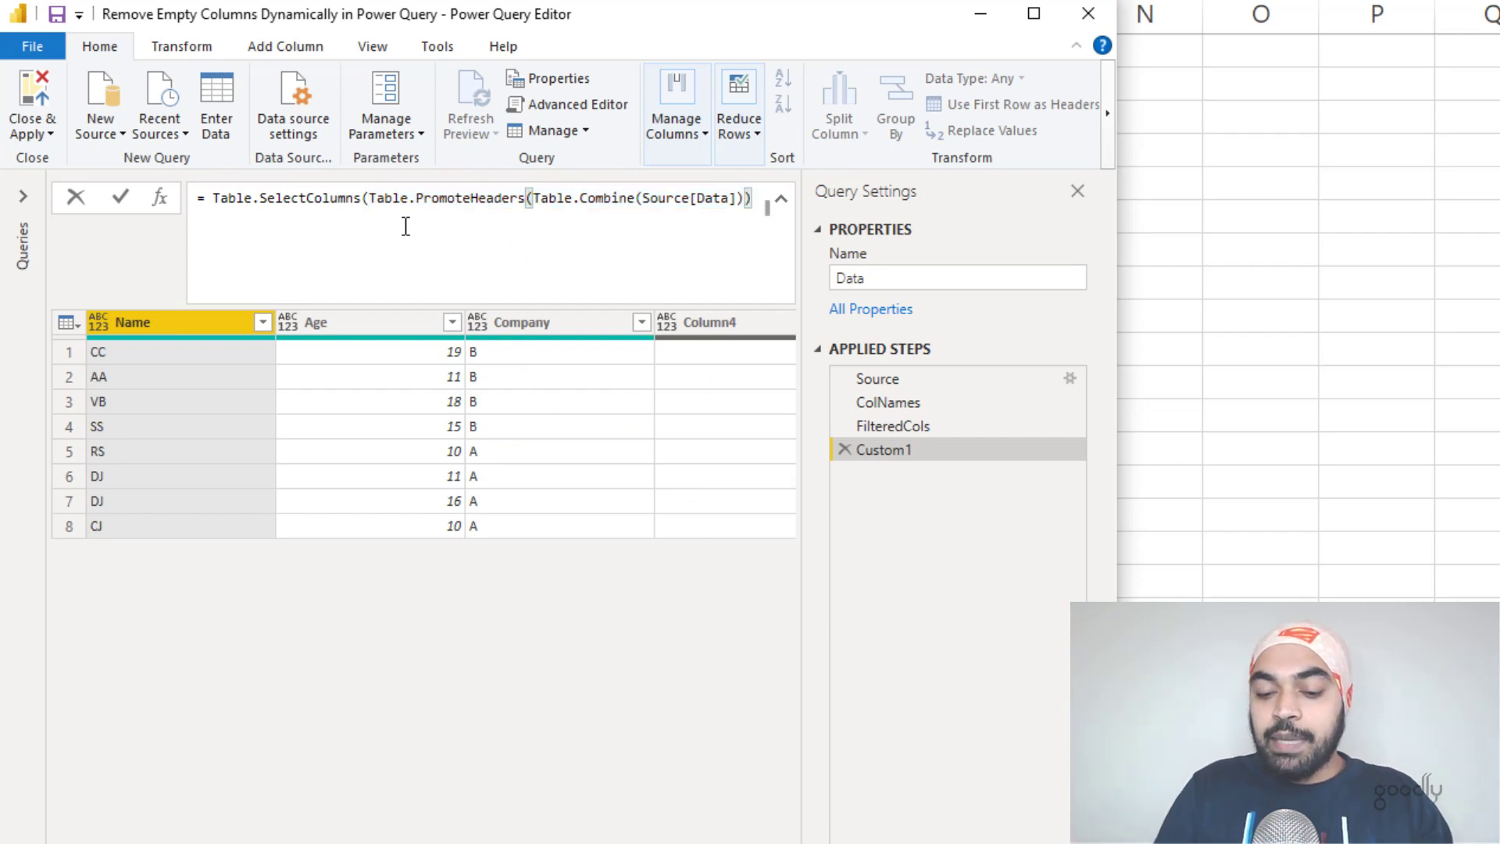
pyautogui.write(',')
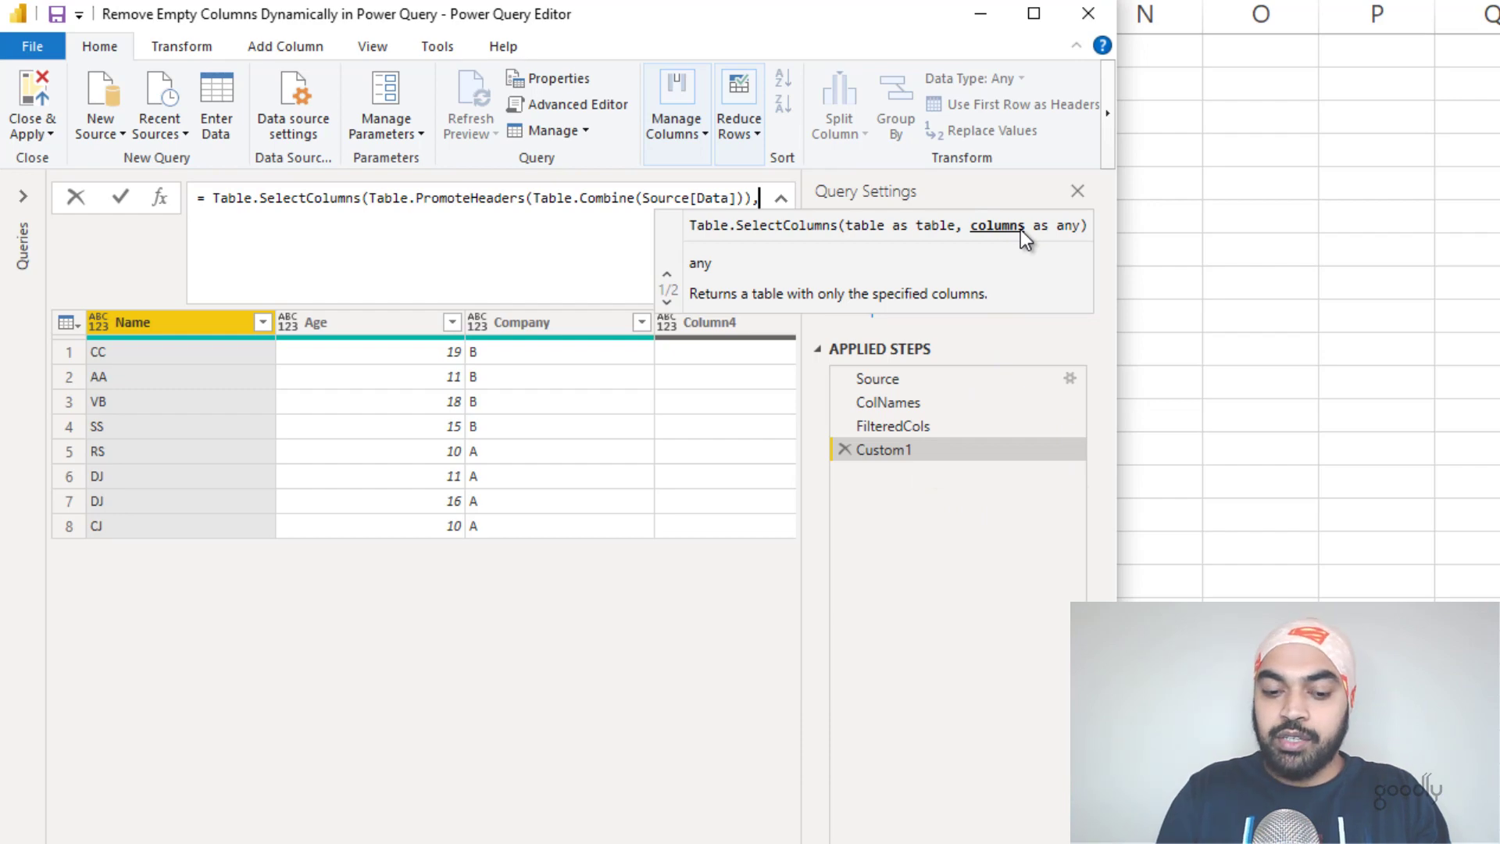
pyautogui.hotkey('shift', 'Return')
pyautogui.write('FilteredCols)')
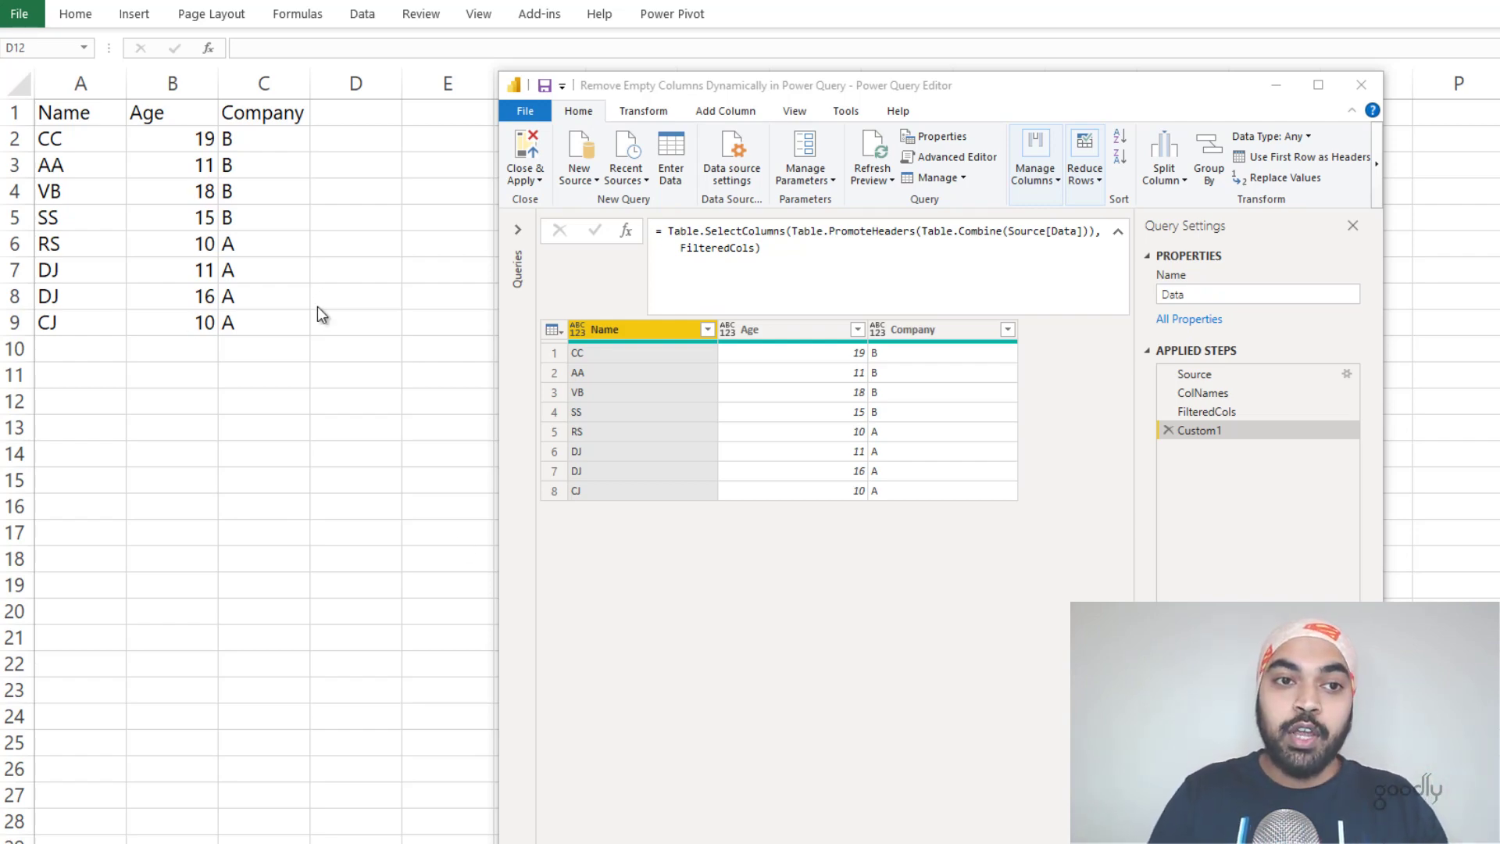
# Switch to the Excel source workbook and add an Abc column in column D with 1 in cells D2:D9
pyautogui.hotkey('alt', 'Tab')
pyautogui.click(358, 124)
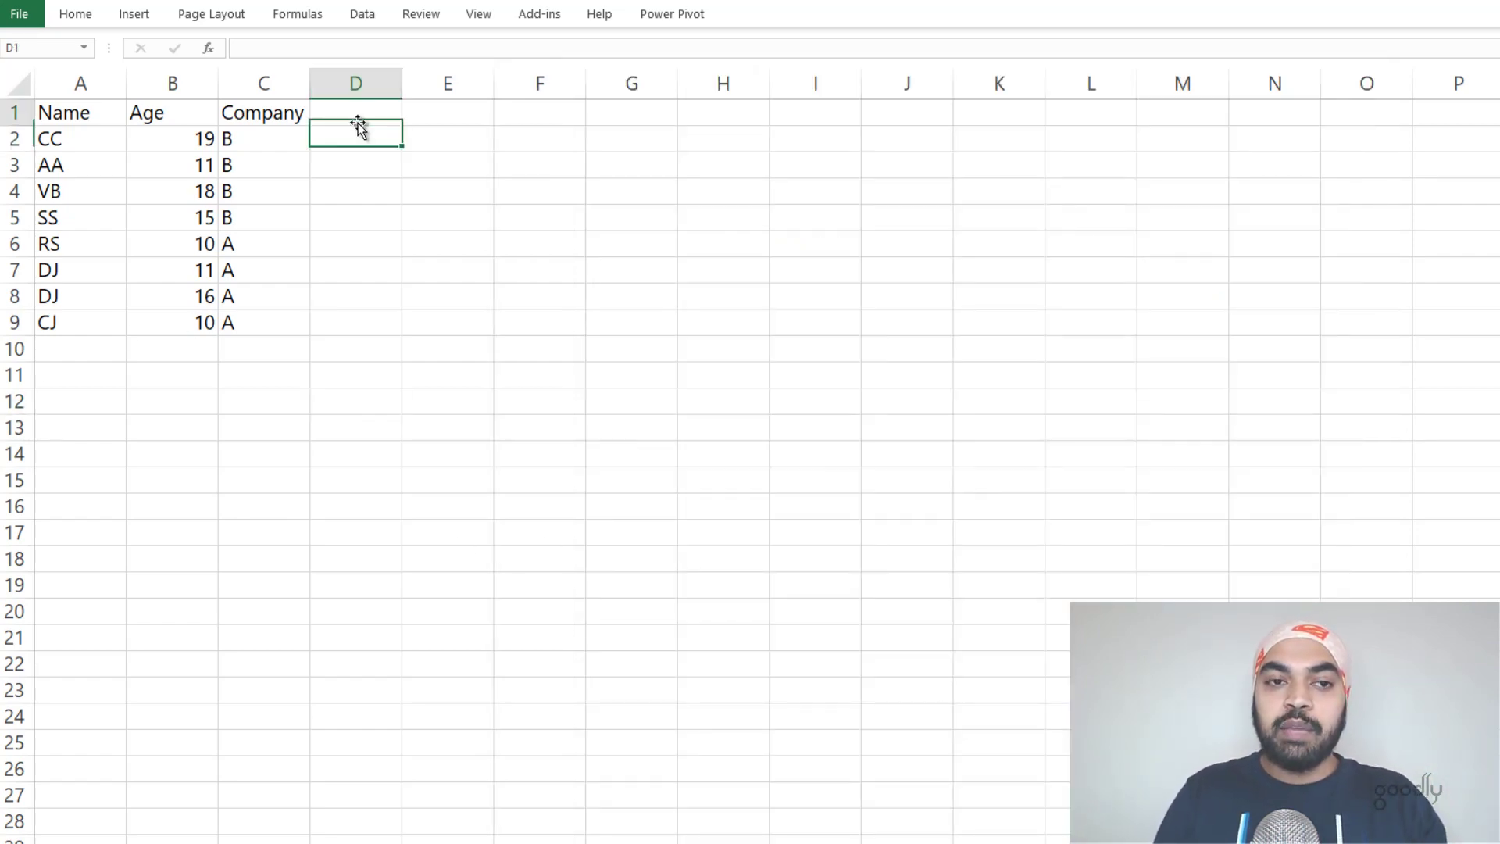
pyautogui.write('Abc')
pyautogui.press('Return')
pyautogui.hotkey('shift', 'Down')
pyautogui.hotkey('shift', 'Down')
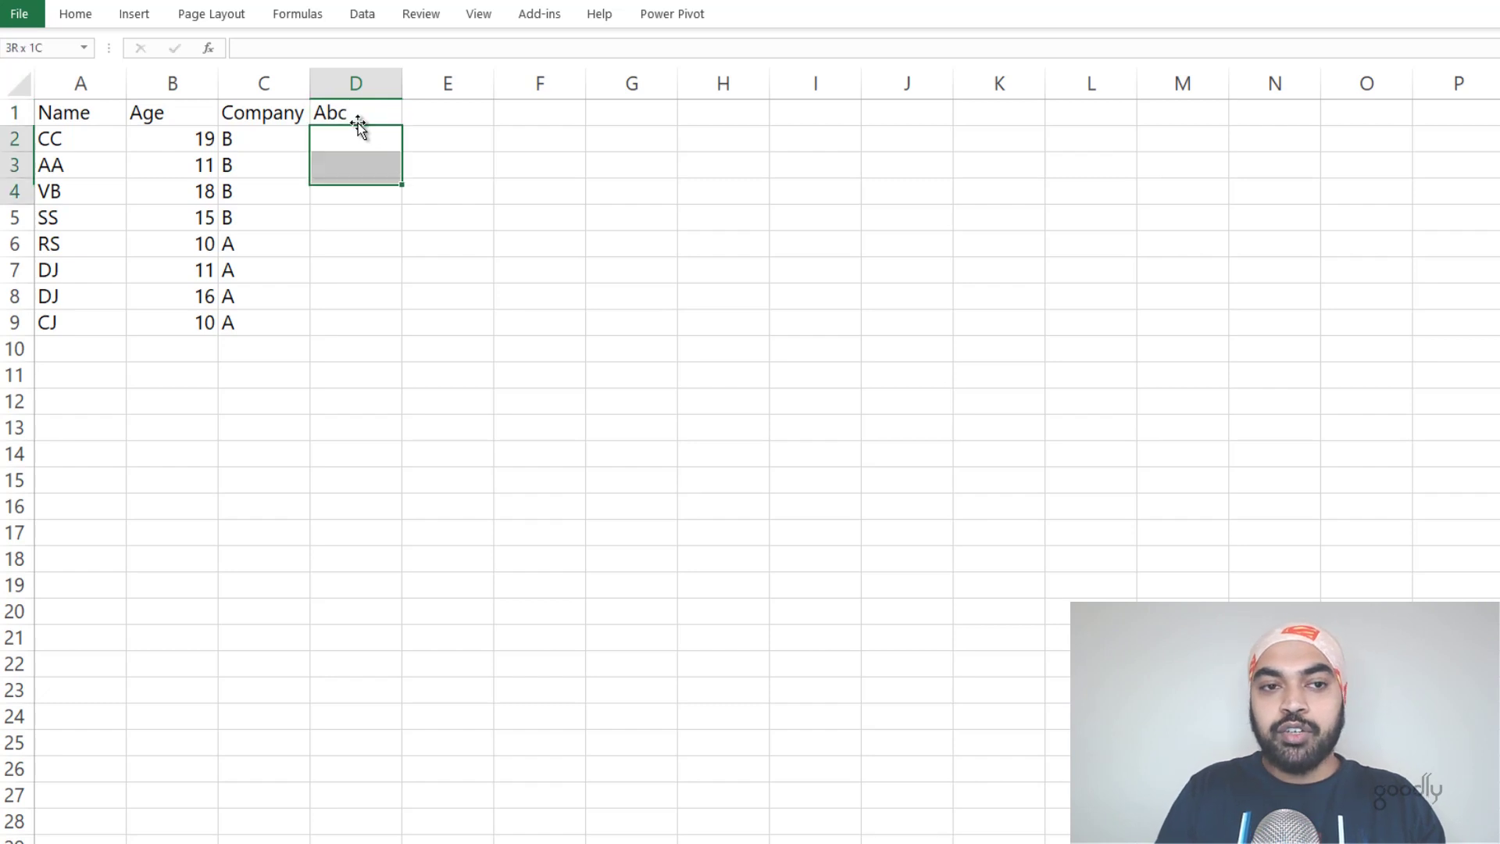
pyautogui.hotkey('shift', 'Down')
pyautogui.hotkey('shift', 'Down')
pyautogui.hotkey('shift', 'Down')
pyautogui.hotkey('shift', 'Down')
pyautogui.hotkey('shift', 'Down')
pyautogui.write('1')
pyautogui.hotkey('ctrl', 'Return')
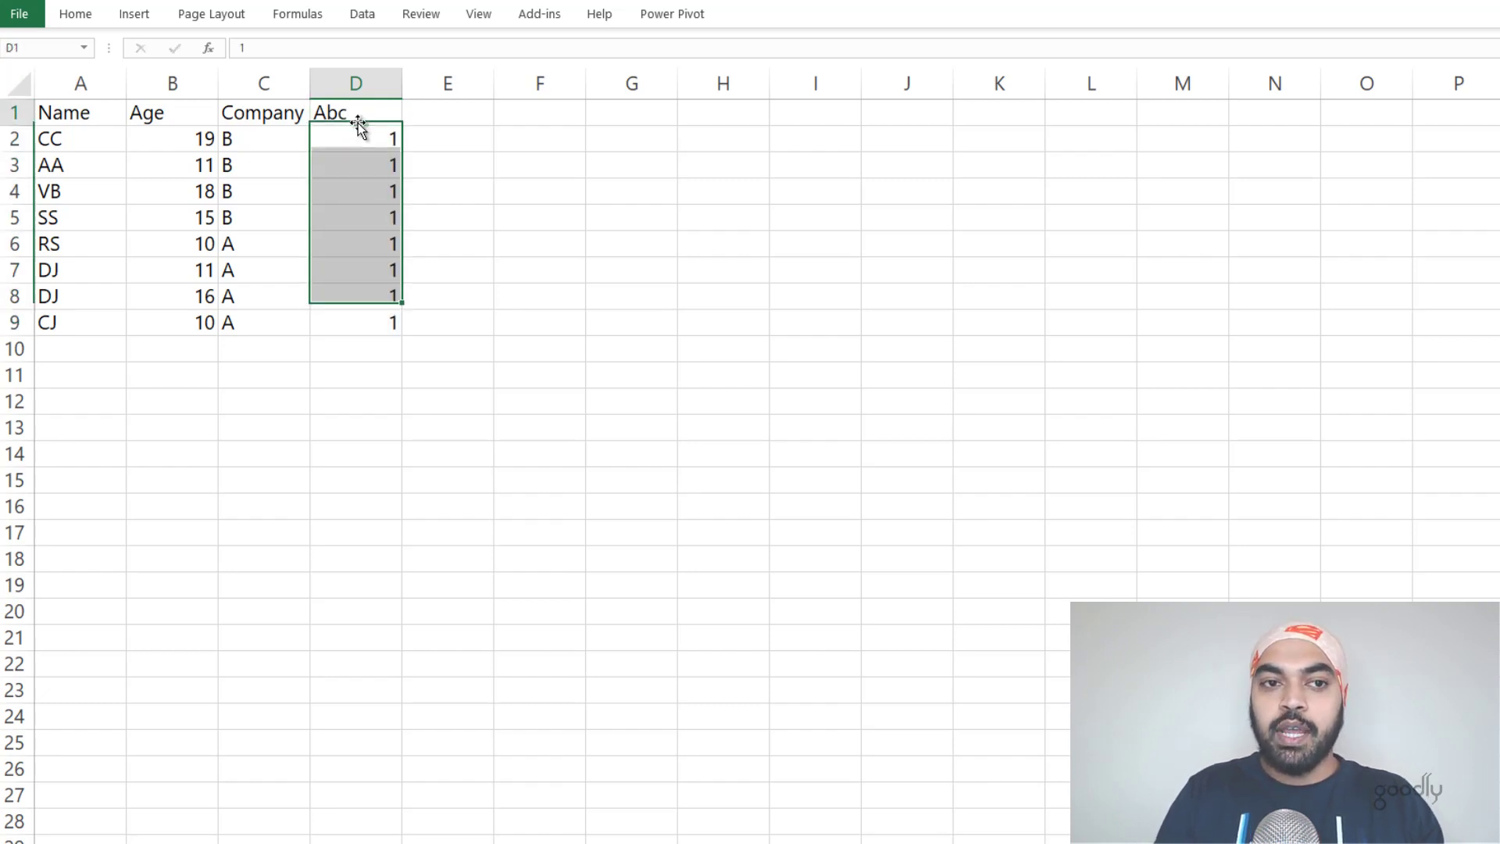
# Inspect the content of header cell G1 in the source worksheet without changing it
pyautogui.press('Up')
pyautogui.press('Right')
pyautogui.press('Right')
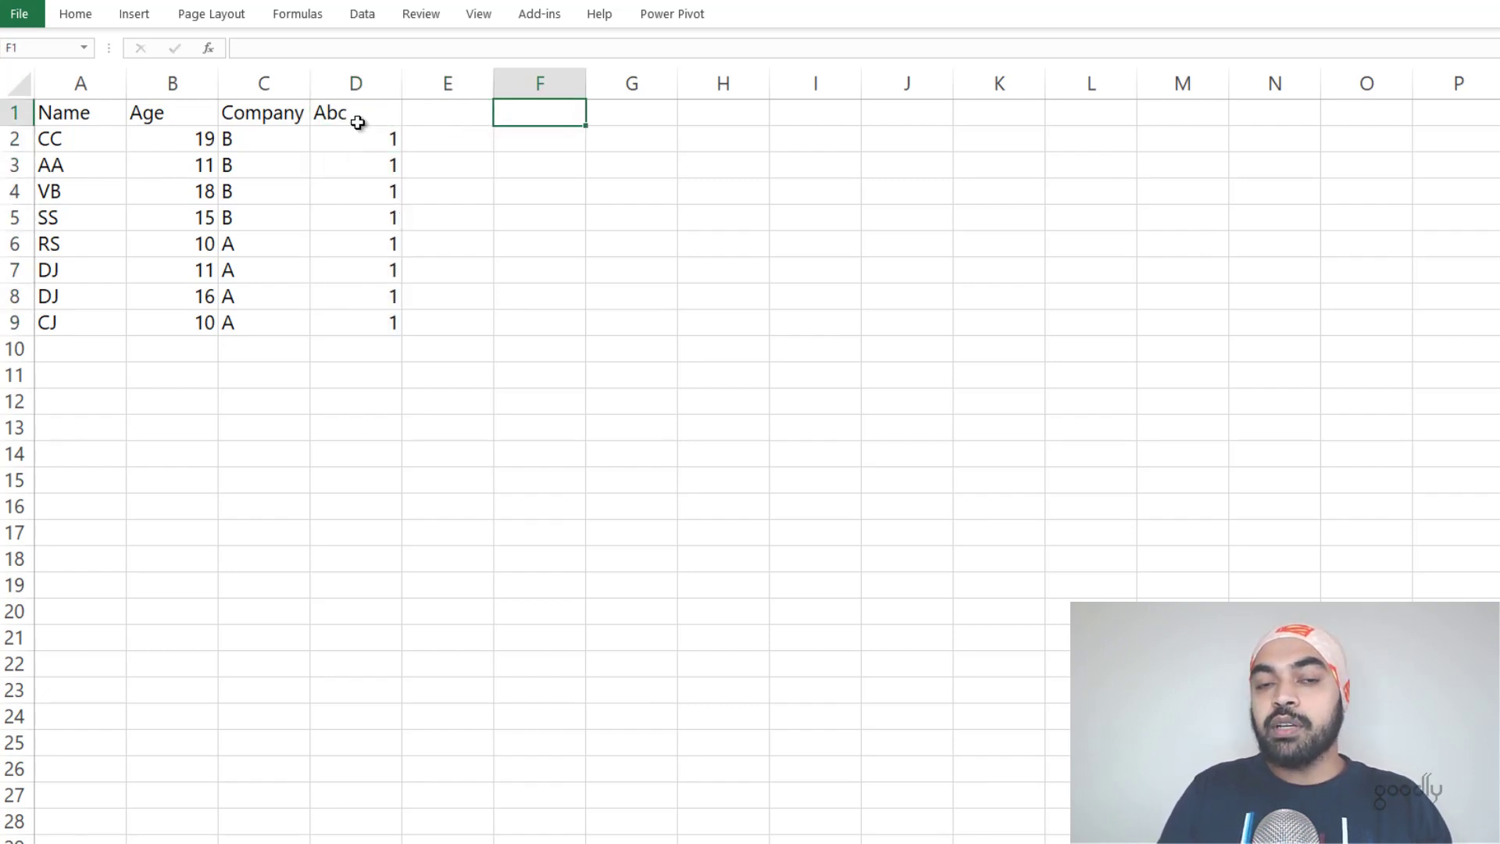
pyautogui.press('Right')
pyautogui.press('F2')
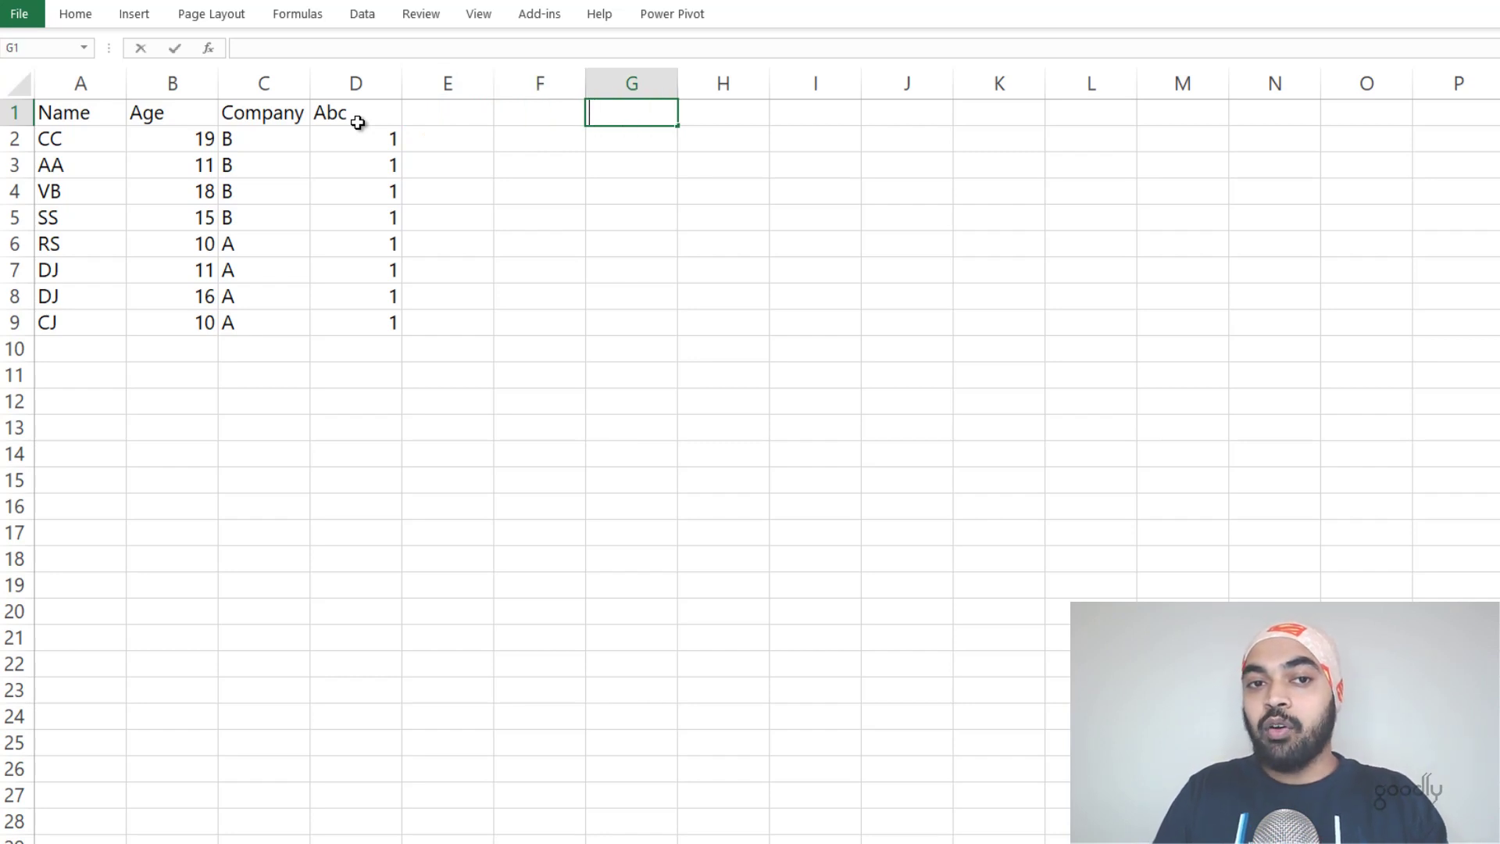
pyautogui.press('Escape')
pyautogui.press('Left')
pyautogui.press('Left')
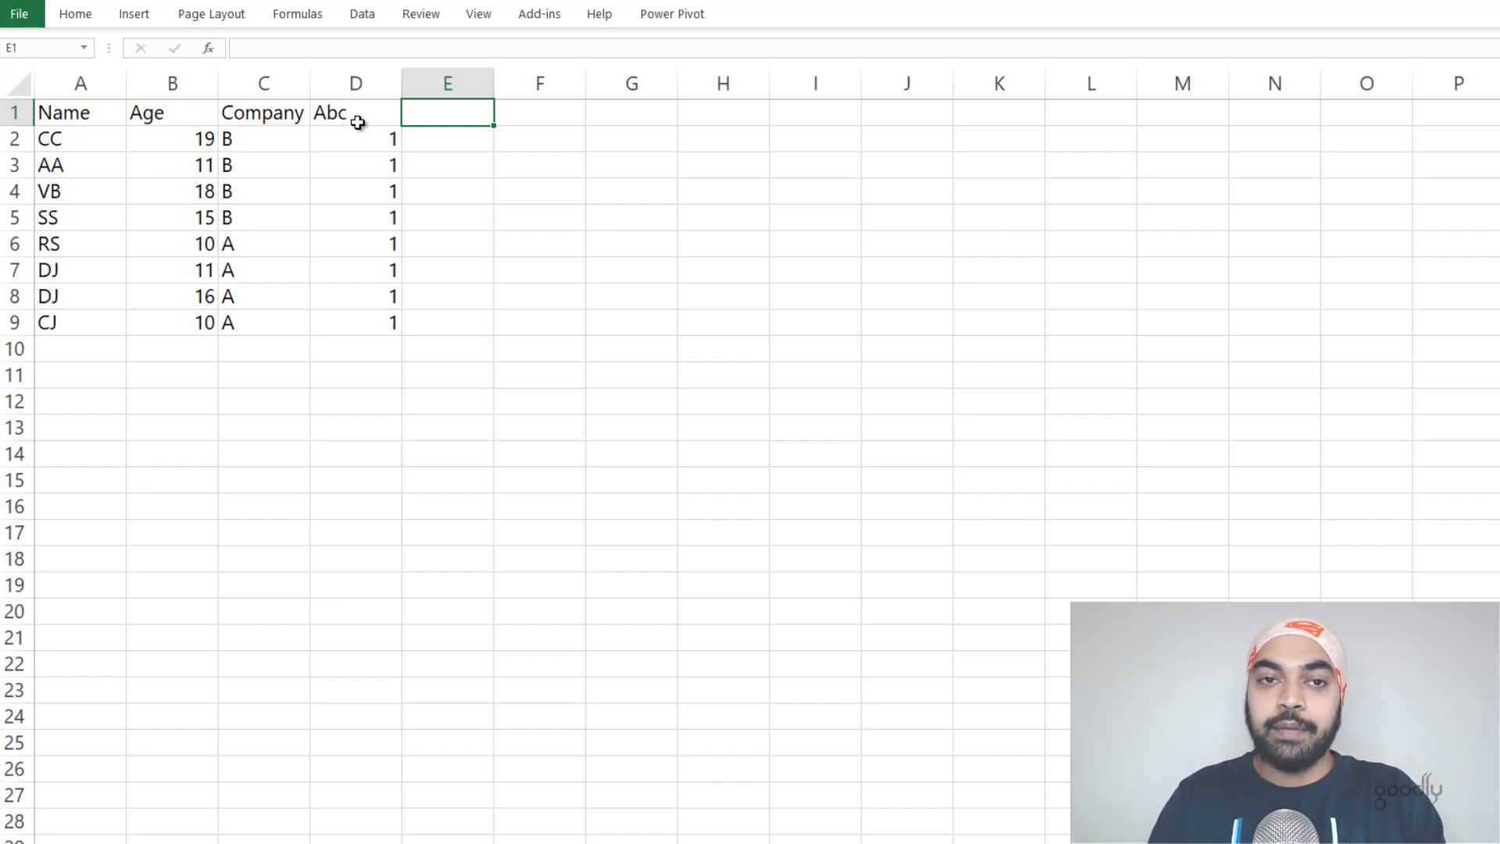
# Switch back to Power Query Editor and refresh the query preview
pyautogui.hotkey('alt', 'Tab')
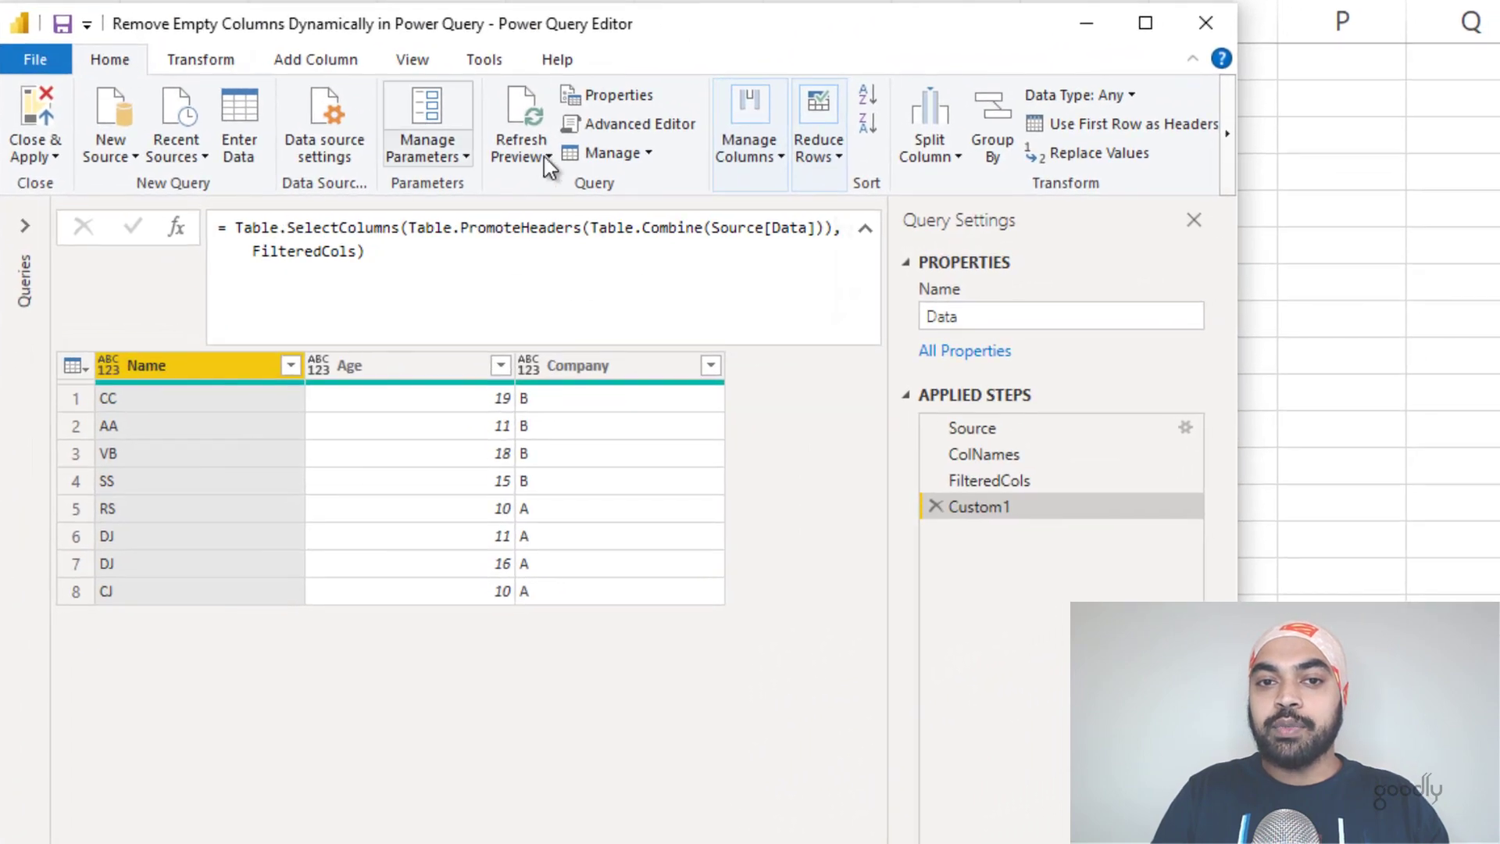
pyautogui.click(530, 112)
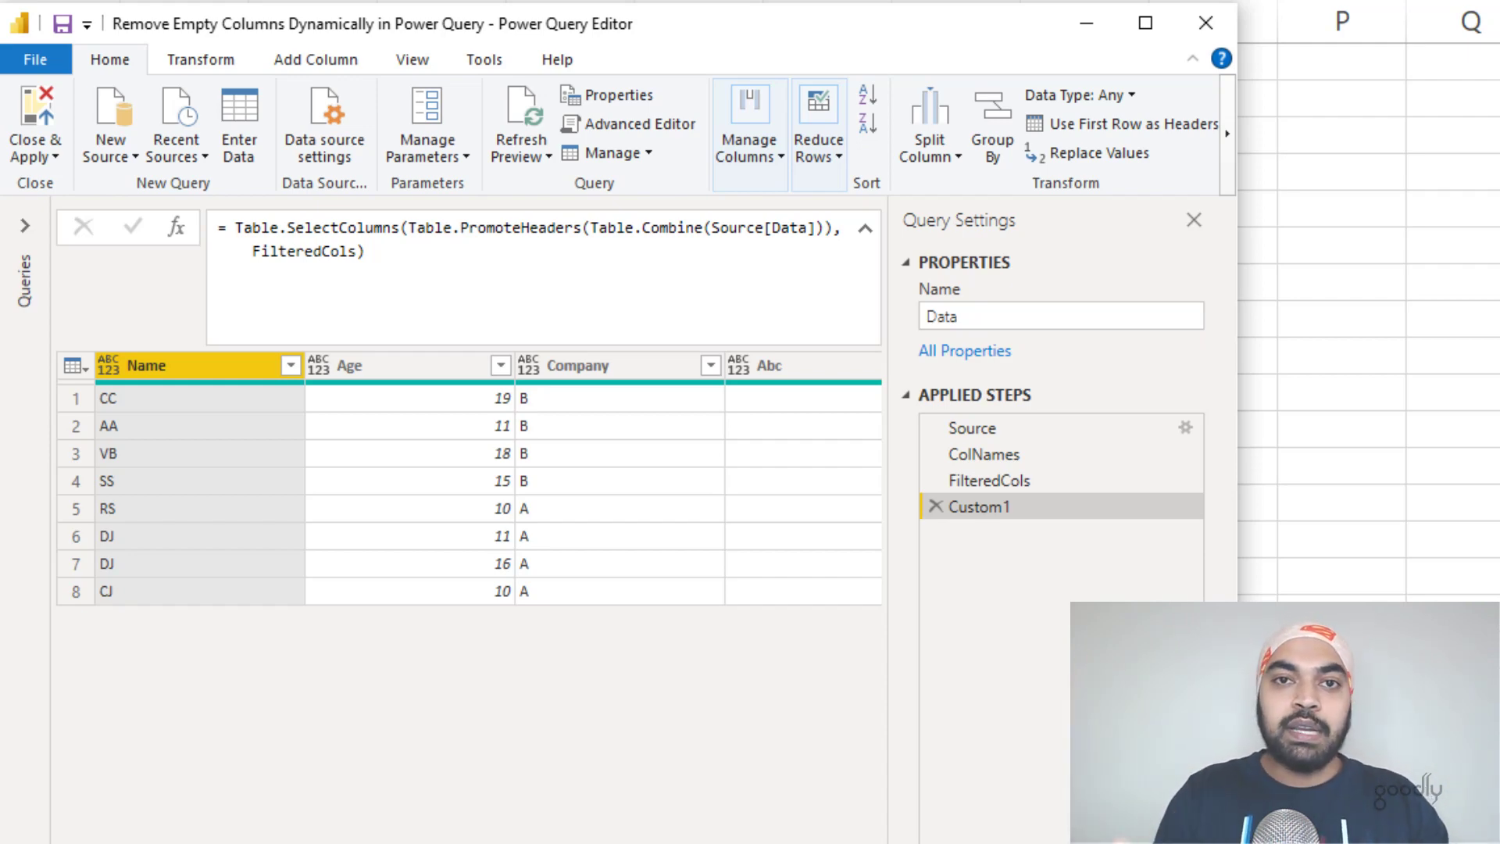
# Review the ColNames and FilteredCols lists and the Table.SelectColumns formula in the Custom1 step
pyautogui.click(1012, 457)
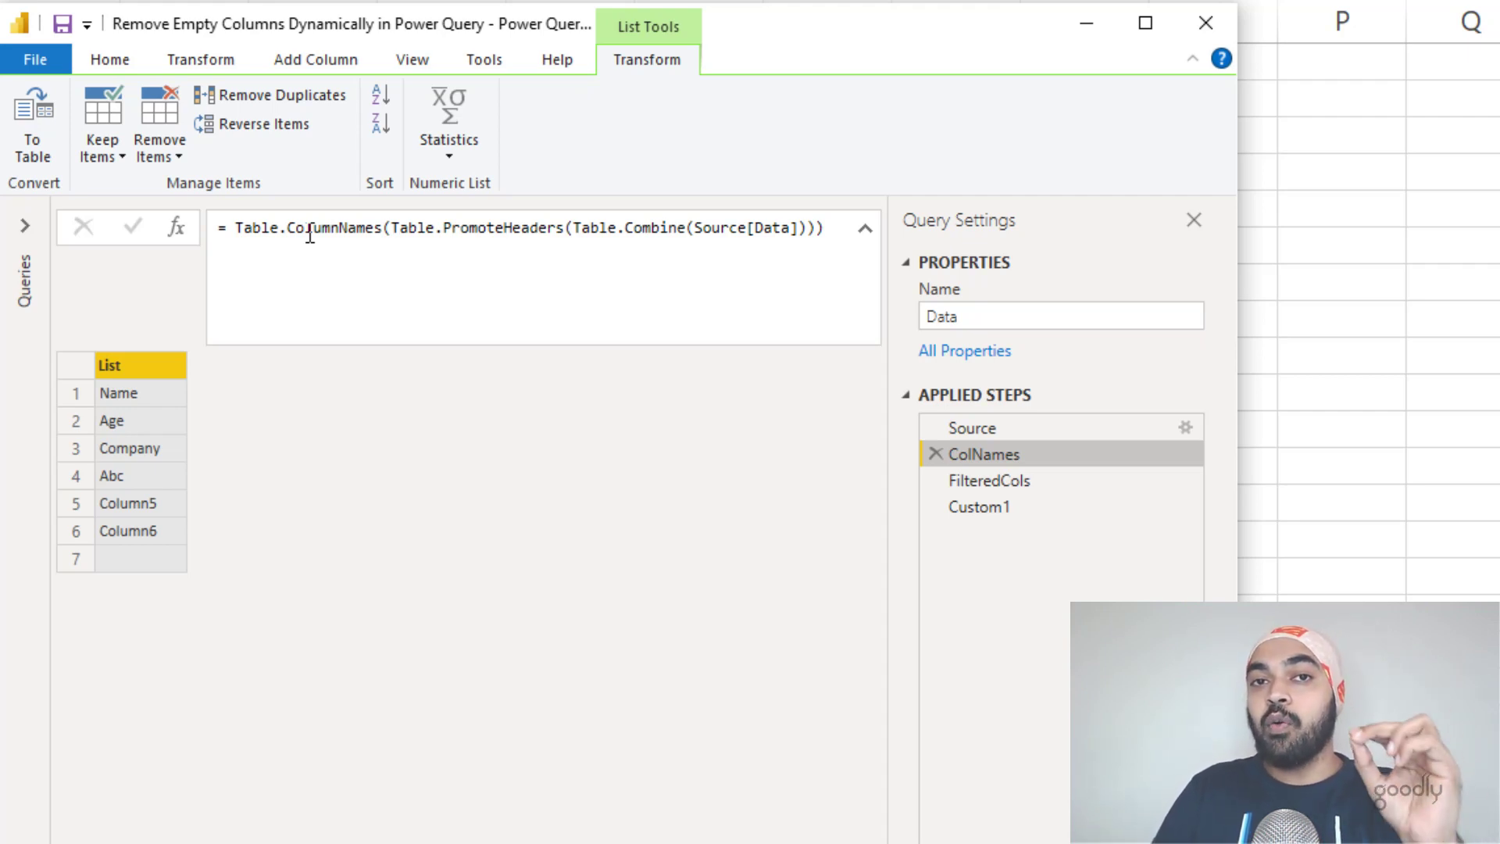
pyautogui.click(998, 483)
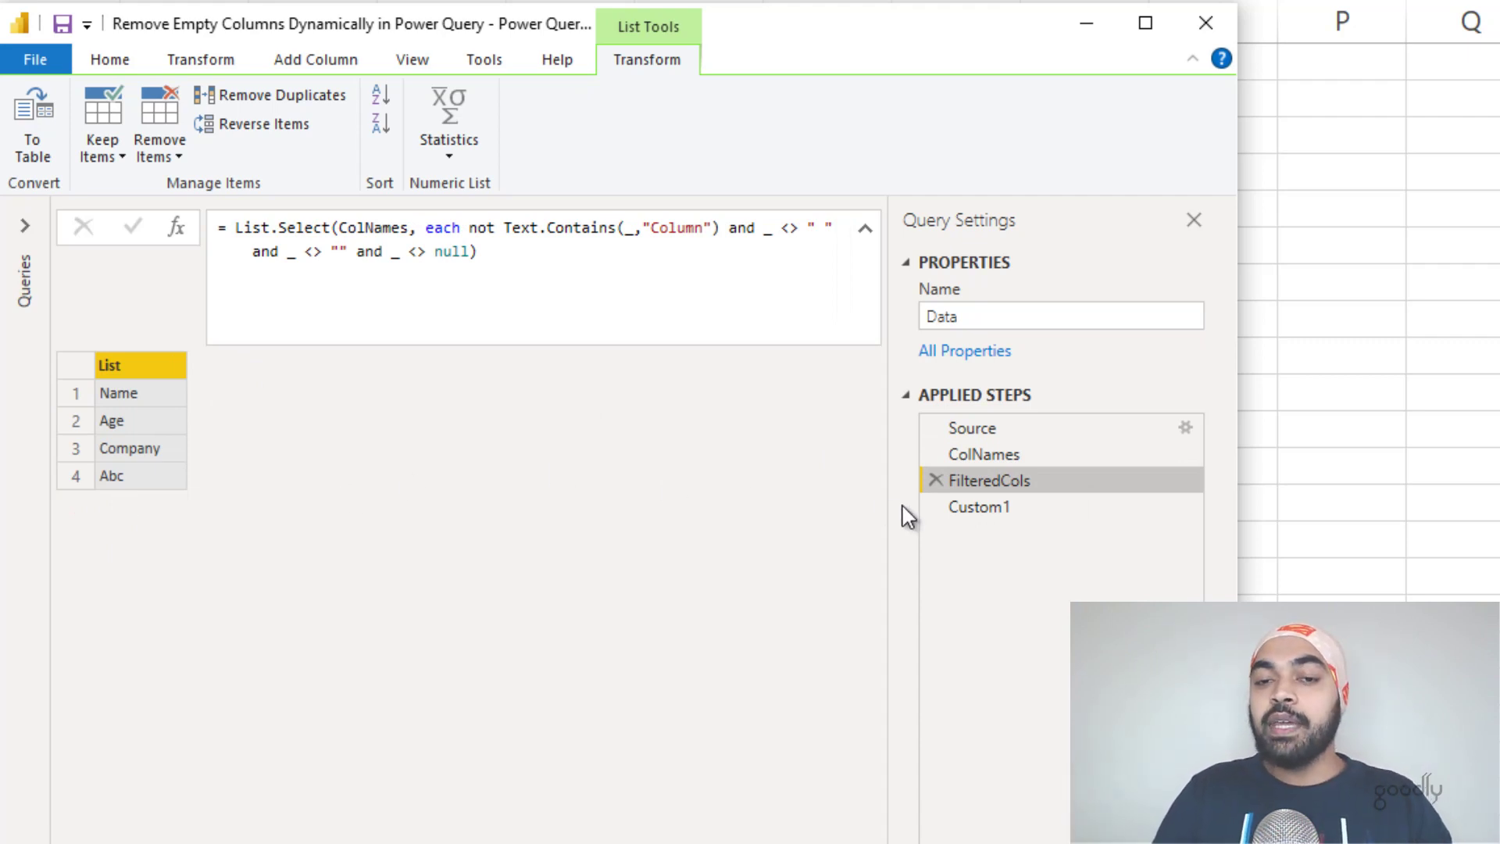
pyautogui.click(976, 509)
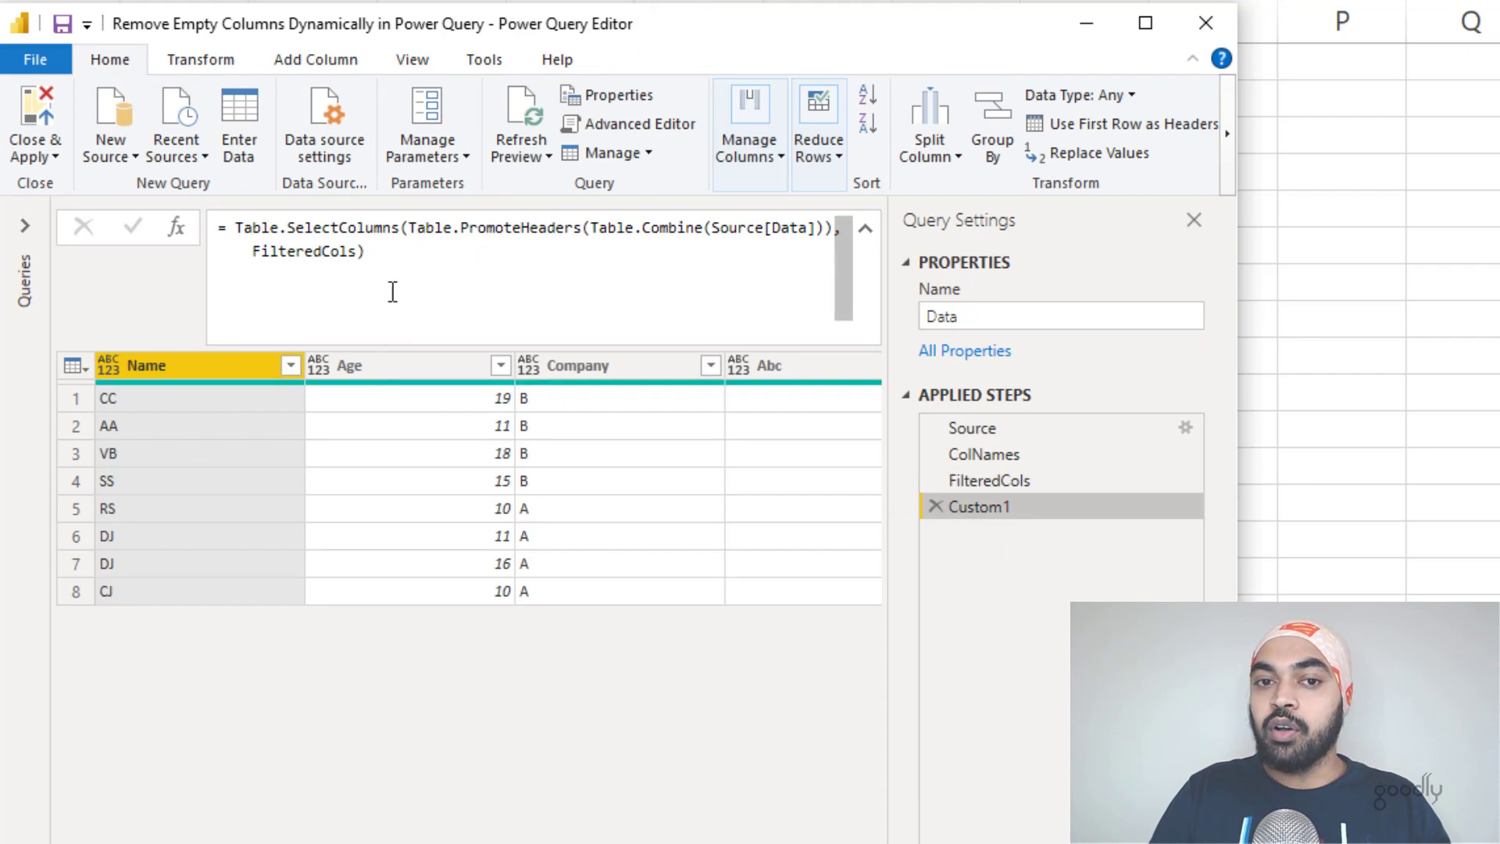
pyautogui.moveTo(282, 228); pyautogui.dragTo(331, 228)
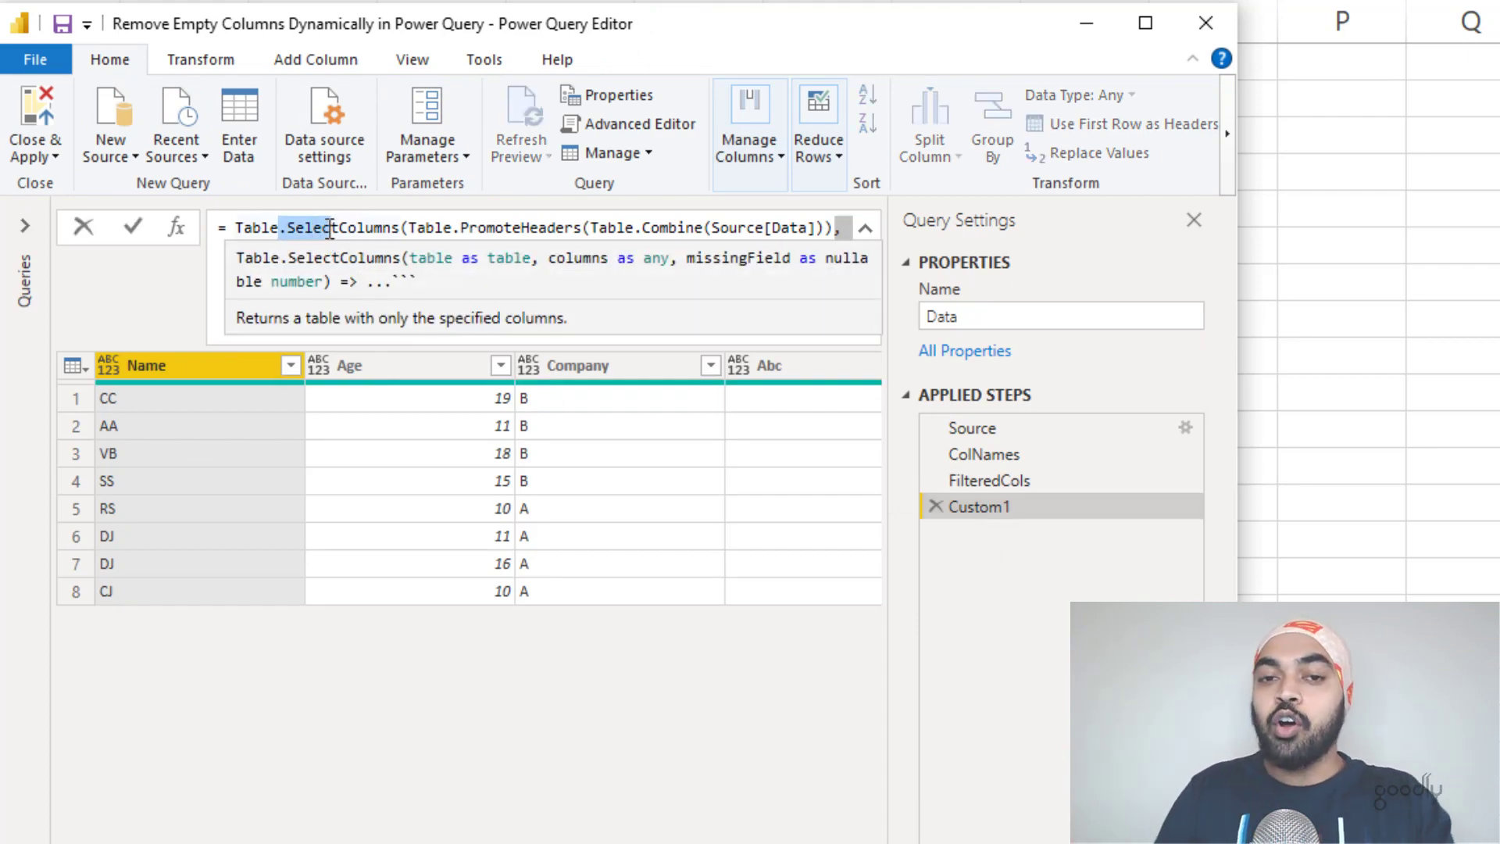